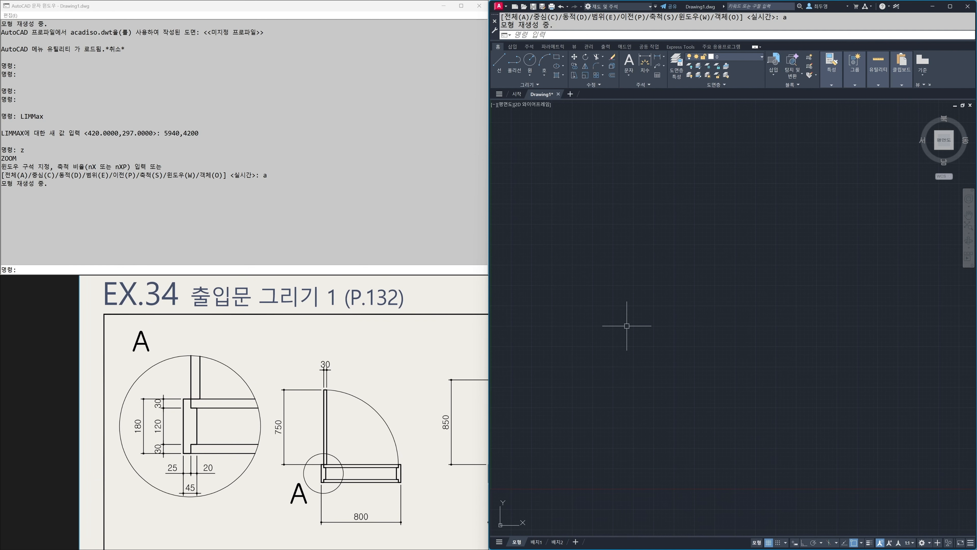
Draw a rectangle 800 long and 180 wide as the door frame's outer outline
{"action": "key", "text": "Return"}
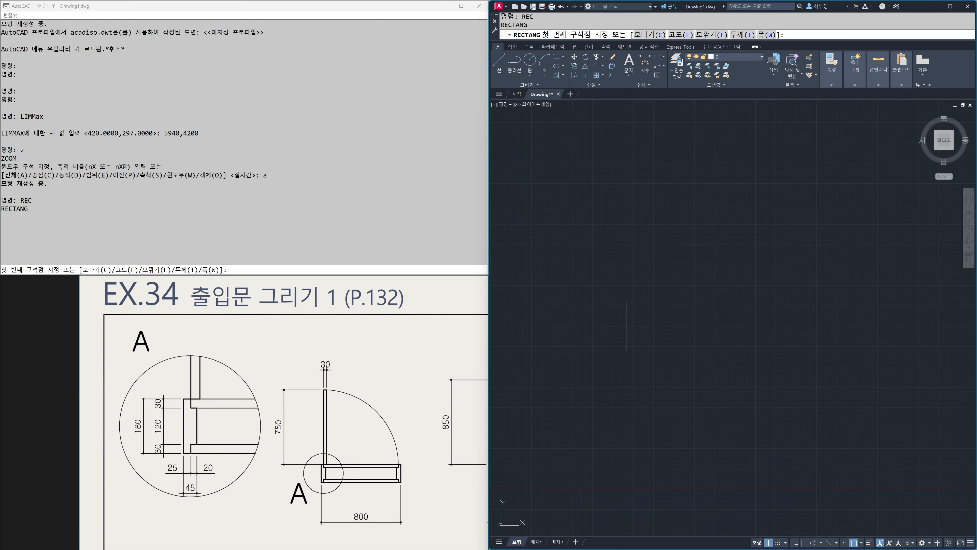
{"action": "left_click", "coordinate": [589, 308]}
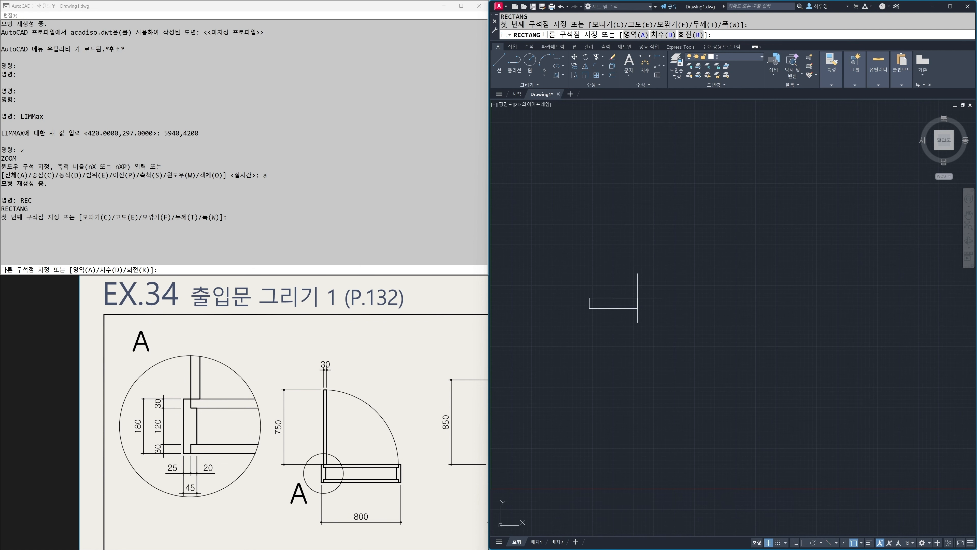
{"action": "type", "text": "d"}
{"action": "key", "text": "Return"}
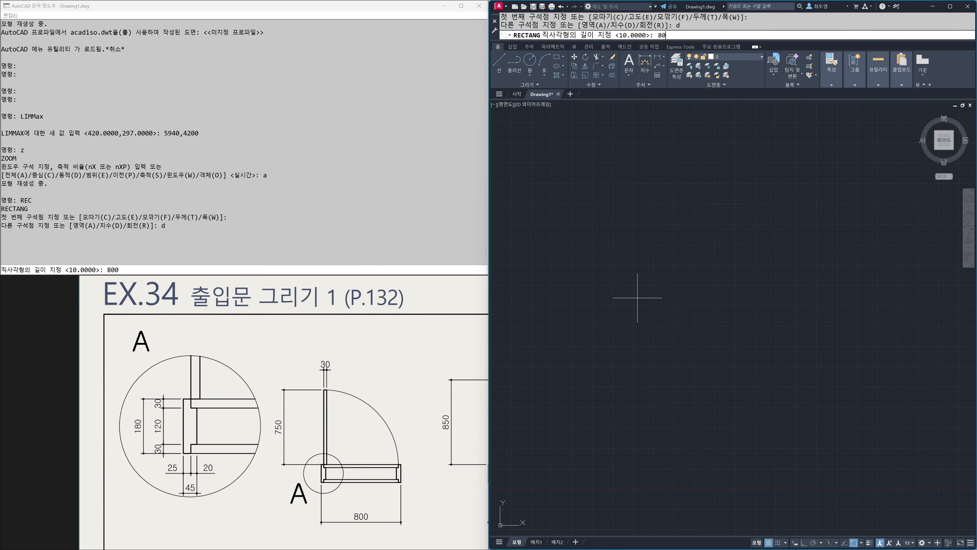
{"action": "key", "text": "Return"}
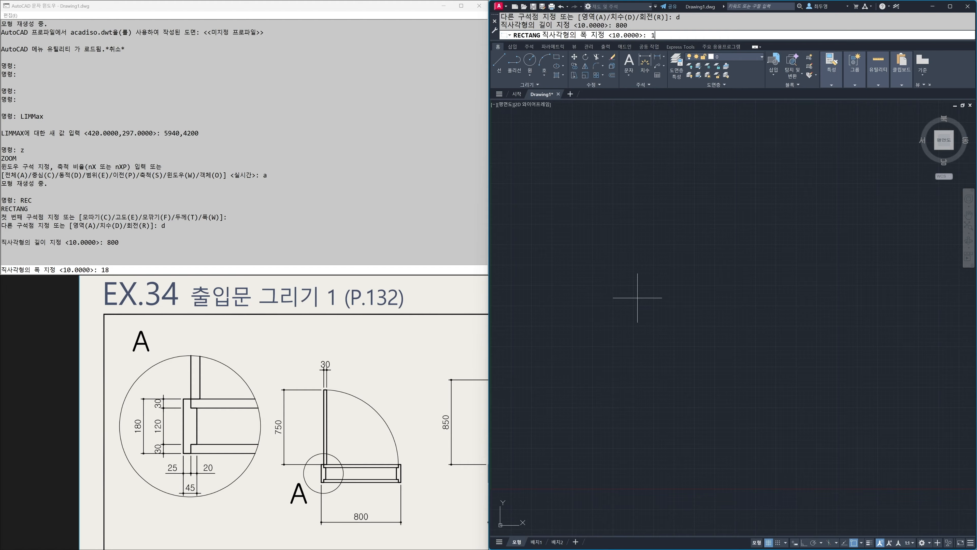
{"action": "key", "text": "Return"}
{"action": "left_click", "coordinate": [638, 298]}
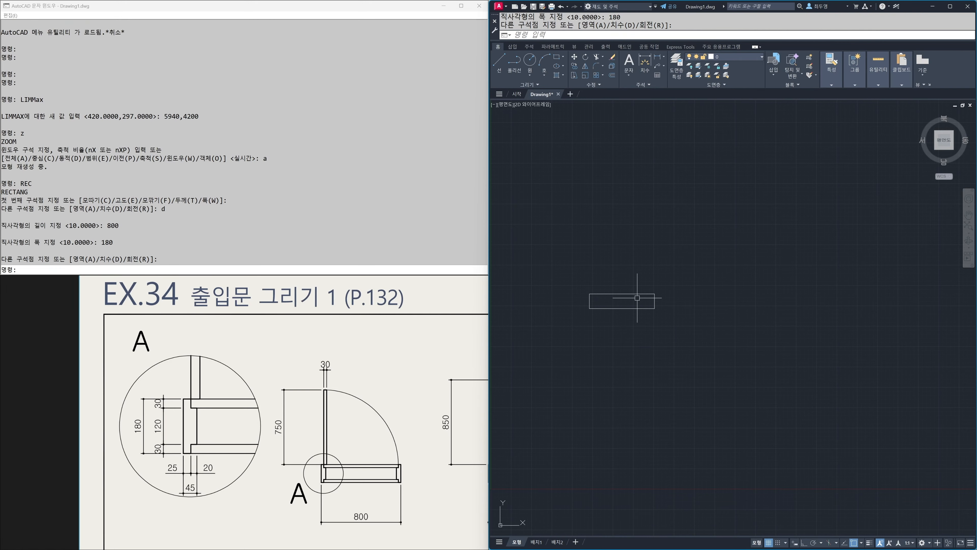
Explode the frame rectangle into separate lines
{"action": "type", "text": "z"}
{"action": "key", "text": "Return"}
{"action": "left_click", "coordinate": [547, 249]}
{"action": "left_click", "coordinate": [704, 345]}
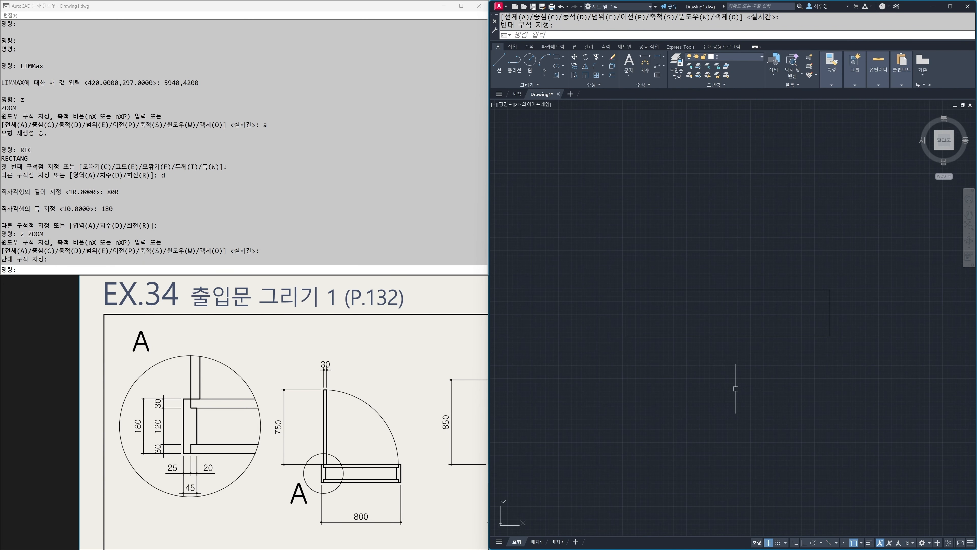
{"action": "type", "text": "x"}
{"action": "key", "text": "Return"}
{"action": "left_click", "coordinate": [742, 362]}
{"action": "left_click", "coordinate": [719, 327]}
{"action": "key", "text": "Return"}
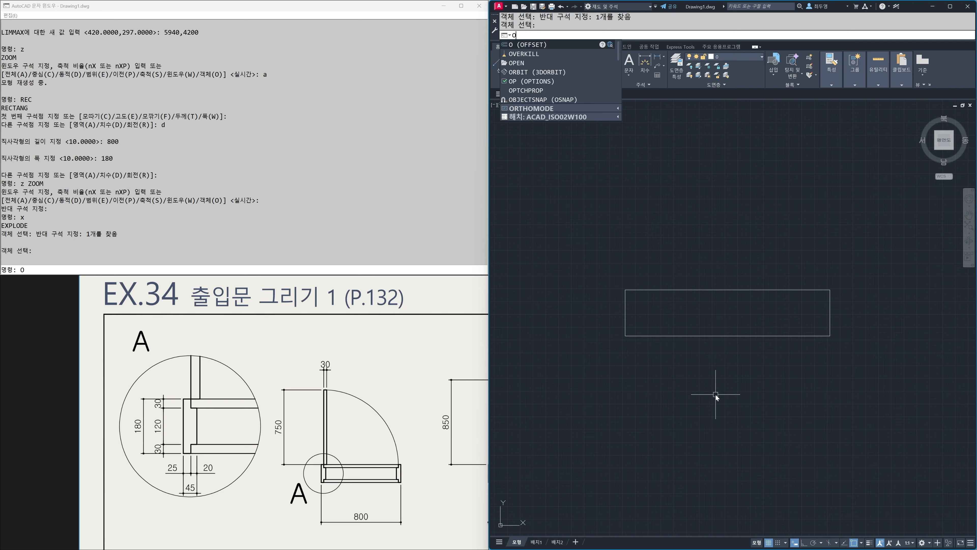
Offset the frame's bottom and top edges inward by 30 each
{"action": "key", "text": "Return"}
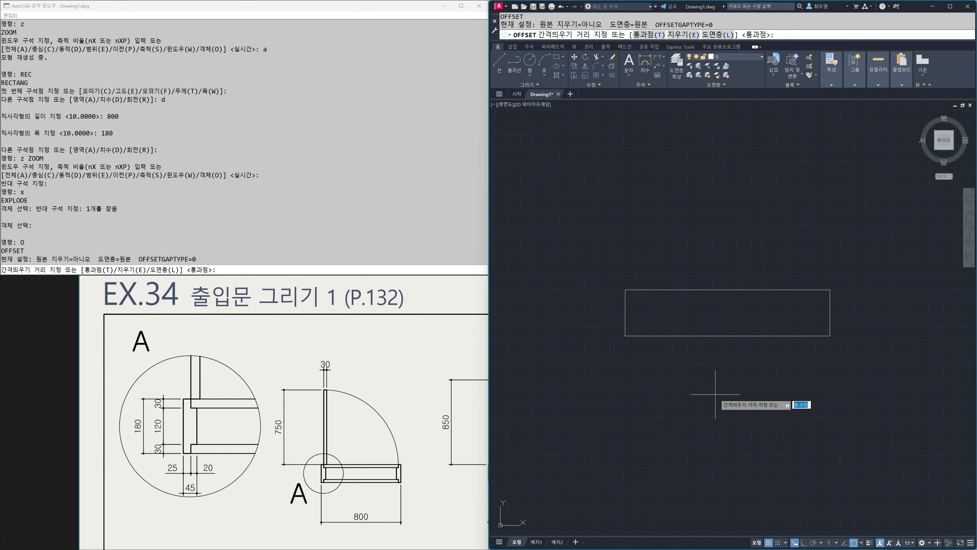
{"action": "key", "text": "Return"}
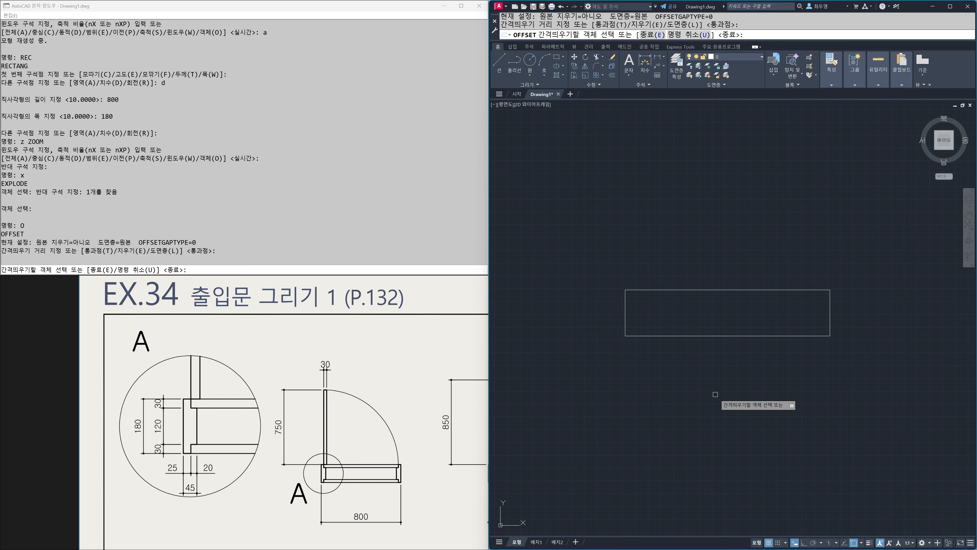
{"action": "left_click", "coordinate": [716, 336]}
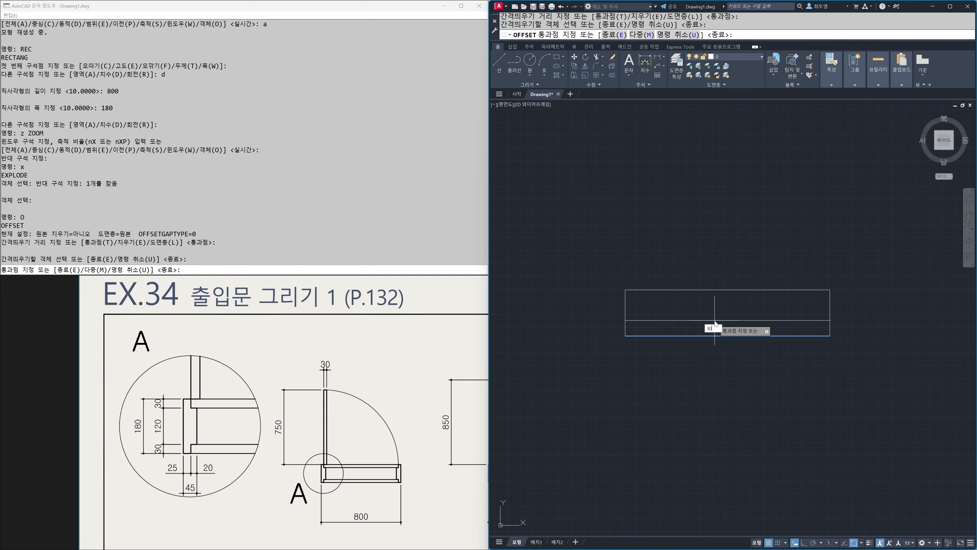
{"action": "type", "text": "30"}
{"action": "key", "text": "Return"}
{"action": "left_click", "coordinate": [706, 290]}
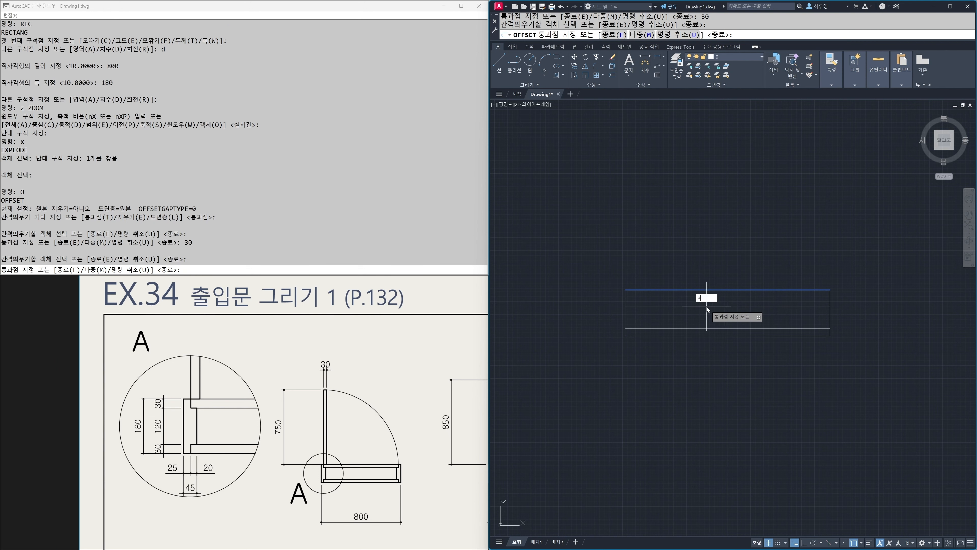
{"action": "type", "text": "30"}
{"action": "key", "text": "Return"}
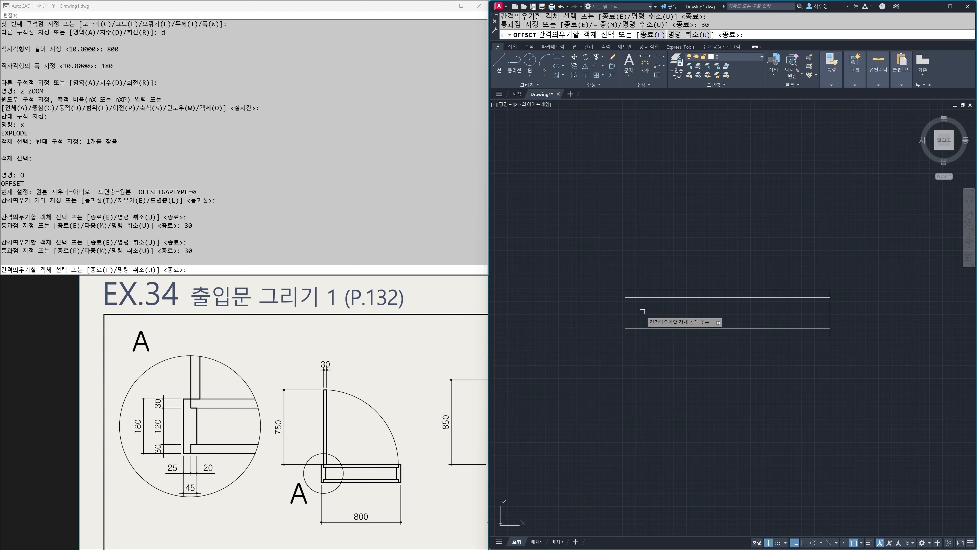
Offset the frame's left edge inward by 45, and offset that new line back toward the edge by 20
{"action": "left_click", "coordinate": [626, 316]}
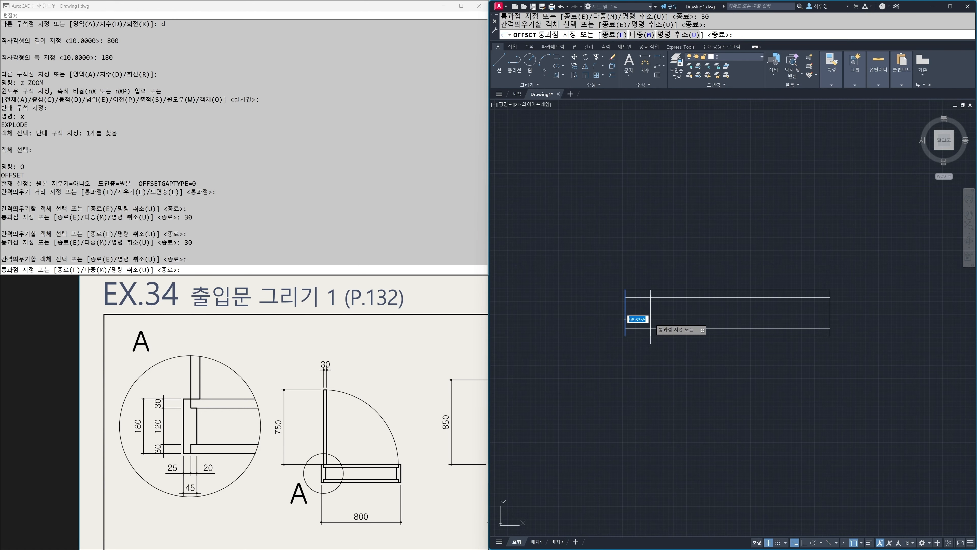
{"action": "type", "text": "45"}
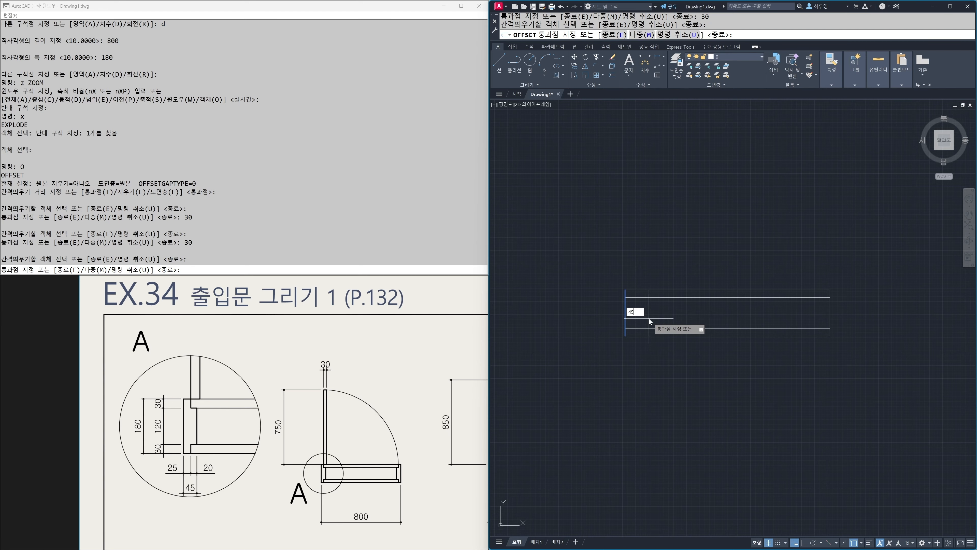
{"action": "key", "text": "Return"}
{"action": "left_click", "coordinate": [637, 316]}
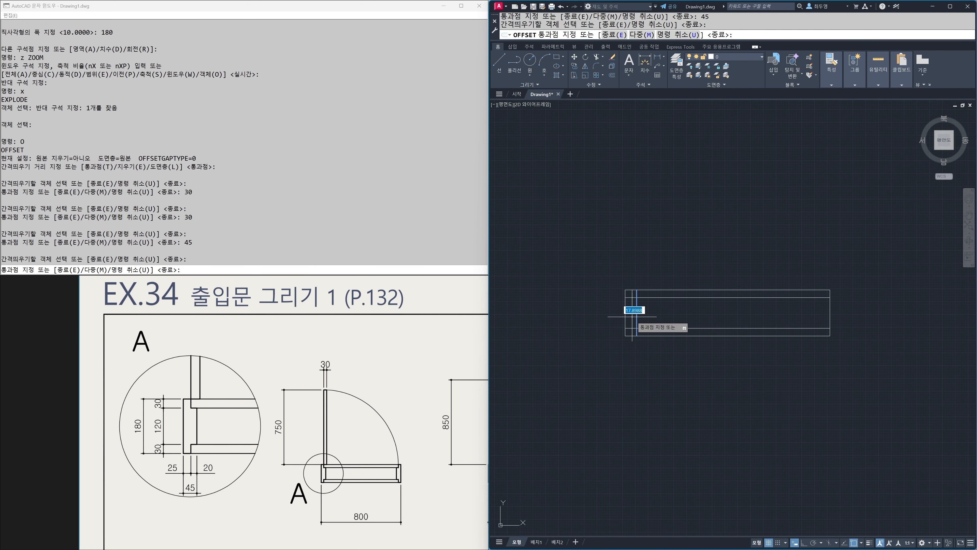
{"action": "type", "text": "20"}
{"action": "key", "text": "Return"}
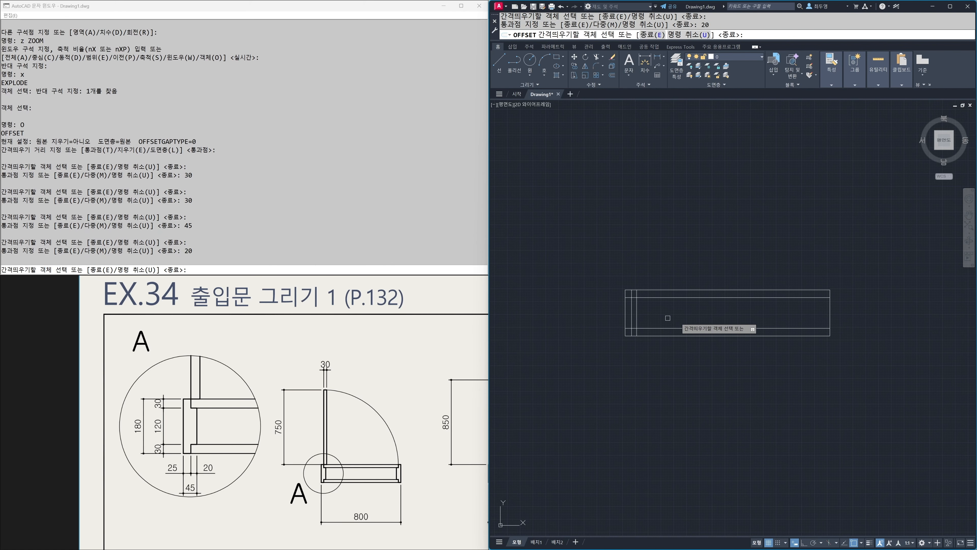
Offset the frame's right edge inward by 45, and offset that new line back toward the edge by 20
{"action": "left_click", "coordinate": [829, 317]}
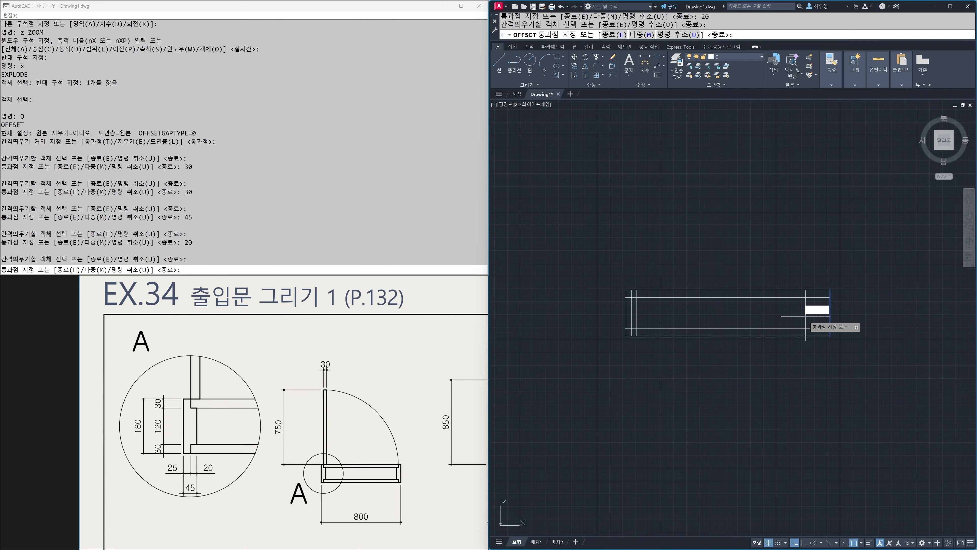
{"action": "key", "text": "Return"}
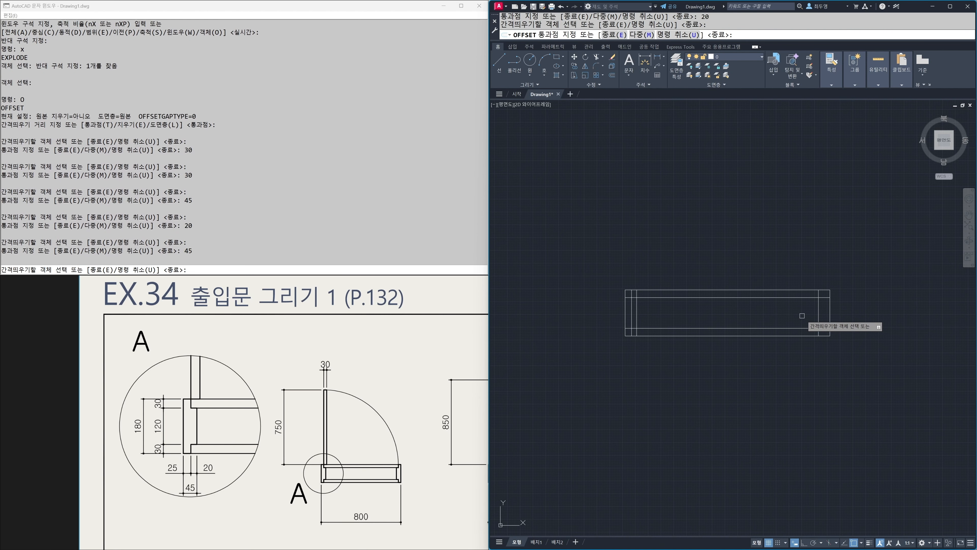
{"action": "left_click", "coordinate": [820, 317]}
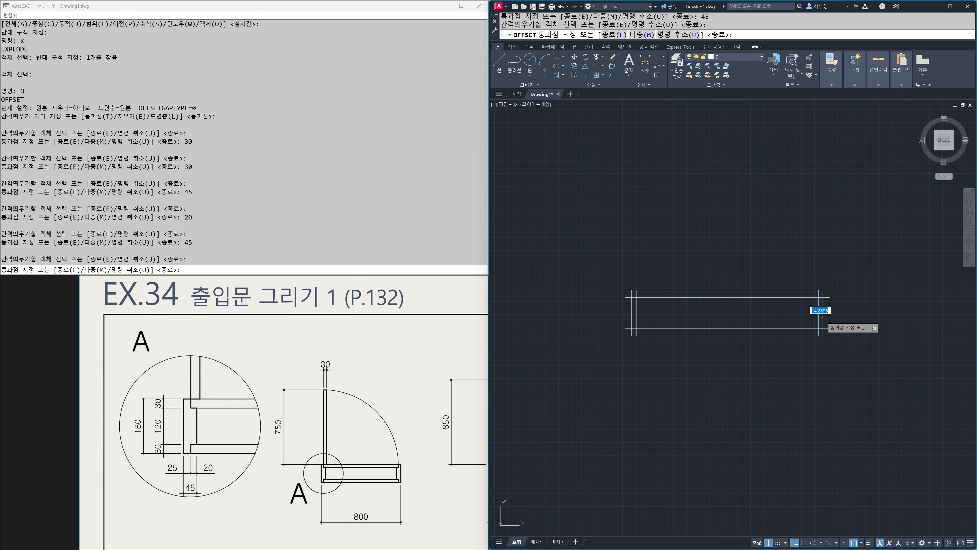
{"action": "key", "text": "Return"}
{"action": "key", "text": "Return"}
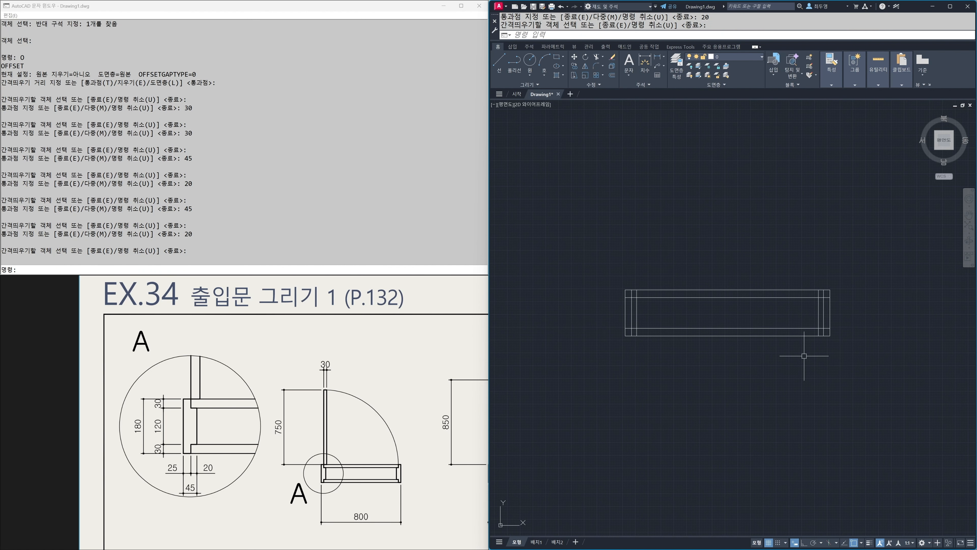
Trim the excess line segments at the frame's left end to form the stepped jamb profile shown in detail A
{"action": "scroll", "coordinate": [752, 312], "scroll_direction": "up", "scroll_amount": 2}
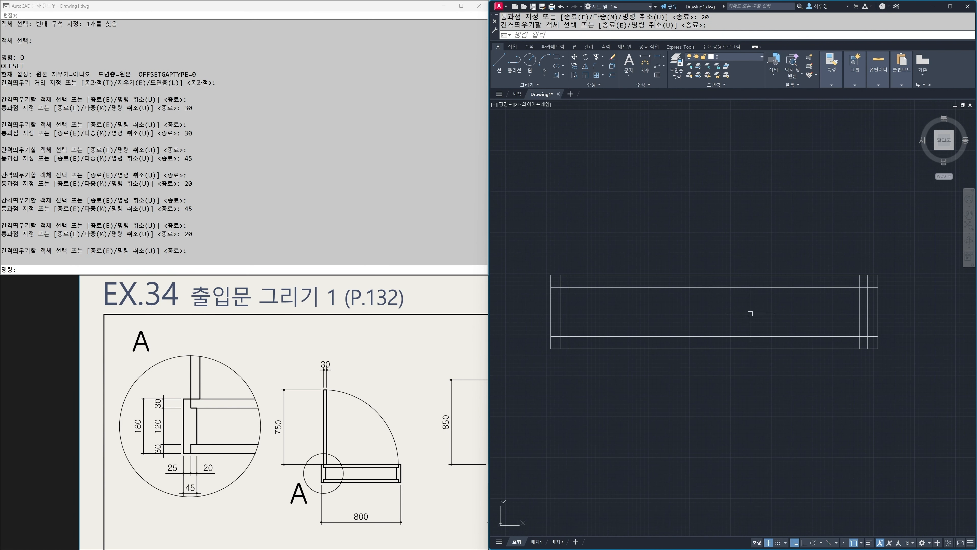
{"action": "middle_click_drag", "start_coordinate": [752, 333], "coordinate": [752, 354]}
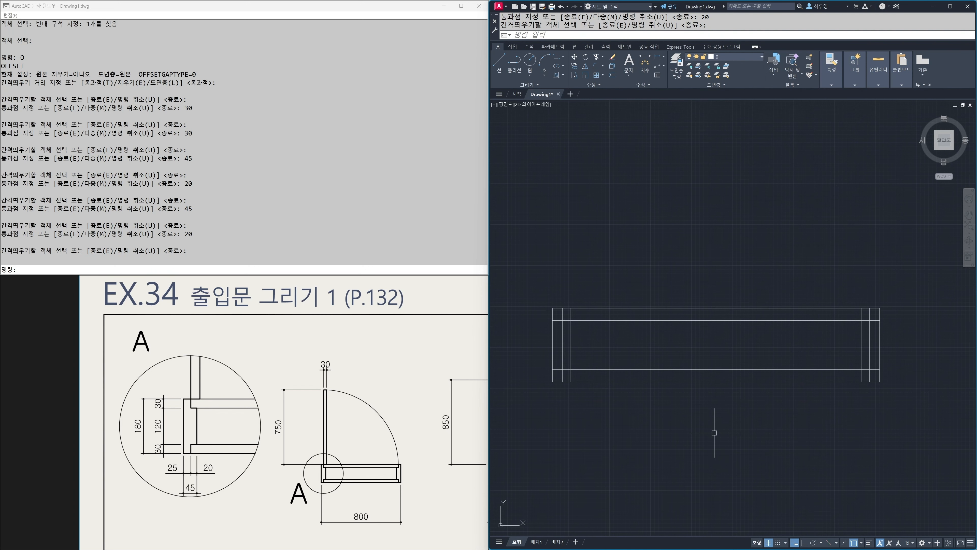
{"action": "type", "text": "tr"}
{"action": "key", "text": "Return"}
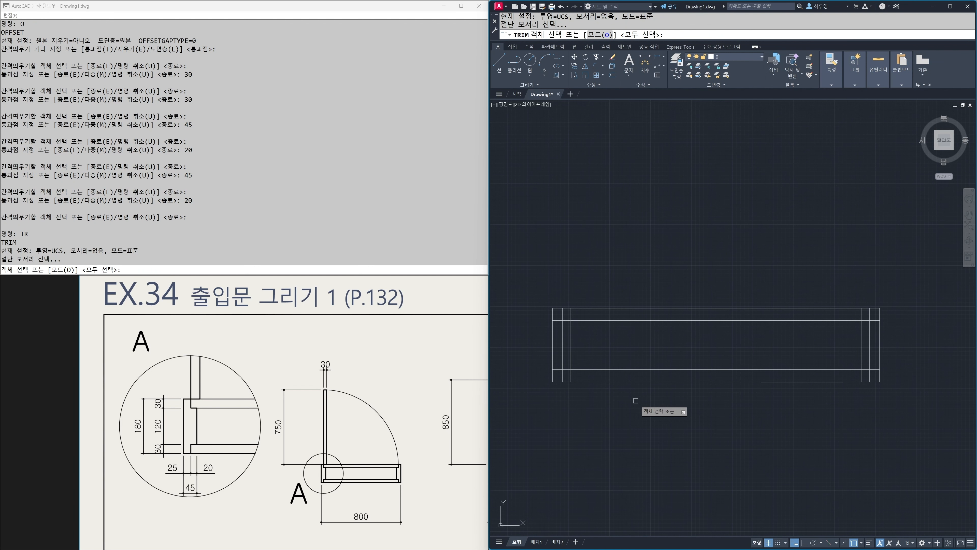
{"action": "key", "text": "Return"}
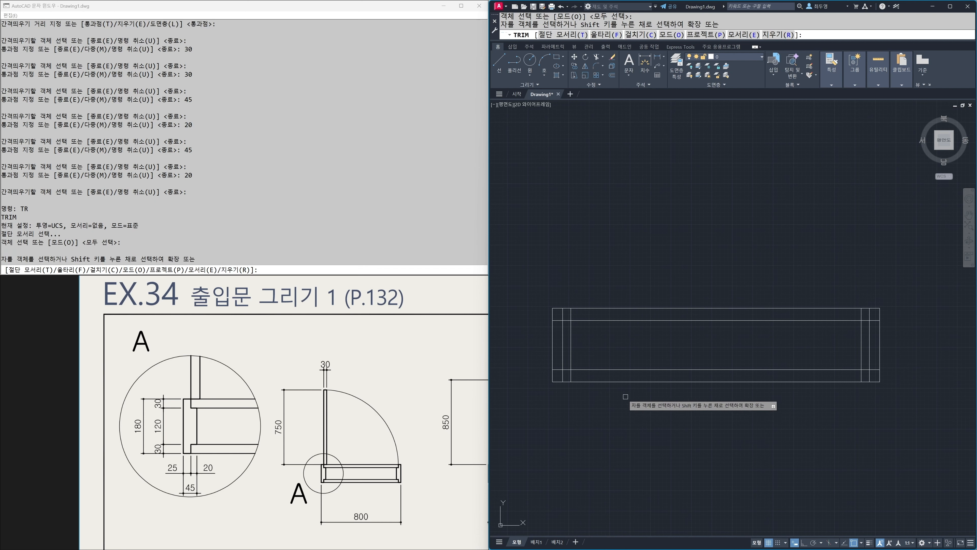
{"action": "left_click", "coordinate": [571, 376]}
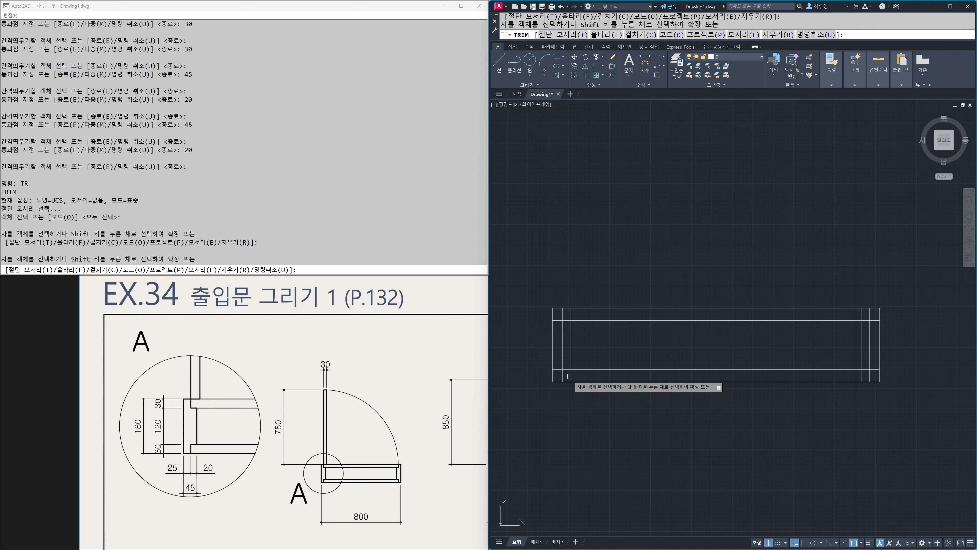
{"action": "left_click", "coordinate": [562, 359]}
{"action": "left_click", "coordinate": [562, 360]}
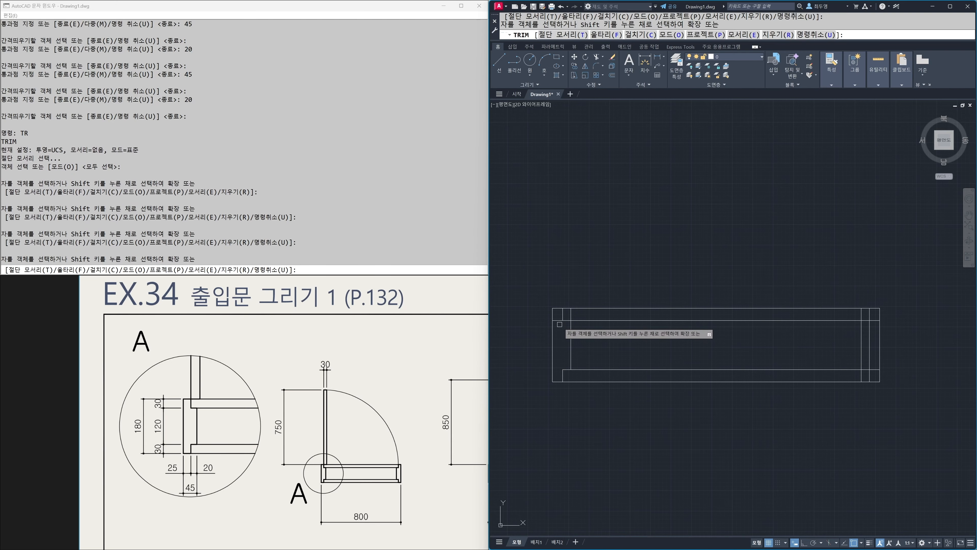
{"action": "left_click", "coordinate": [558, 320]}
{"action": "left_click", "coordinate": [572, 315]}
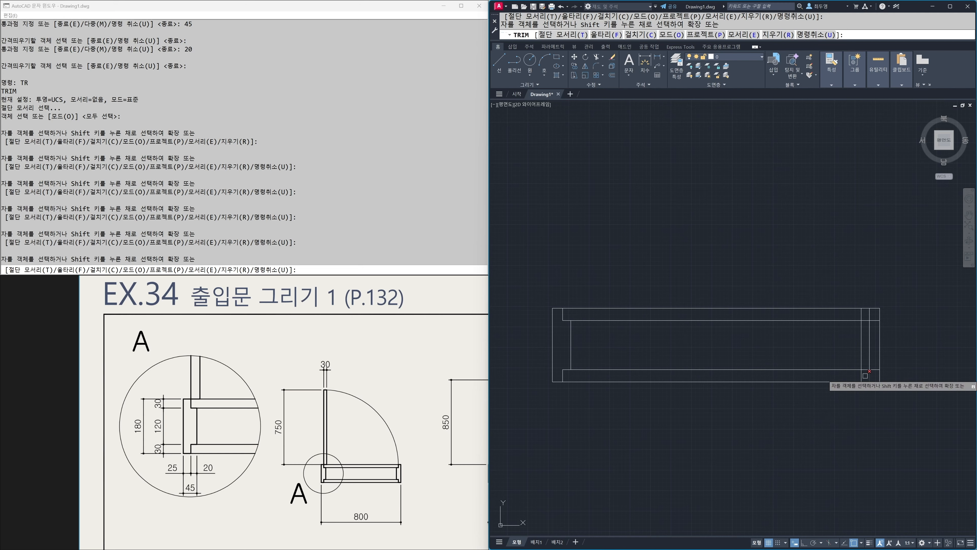
Trim the excess line segments at the frame's right end to form the mirrored stepped jamb profile
{"action": "left_click", "coordinate": [872, 370]}
{"action": "left_click", "coordinate": [874, 370]}
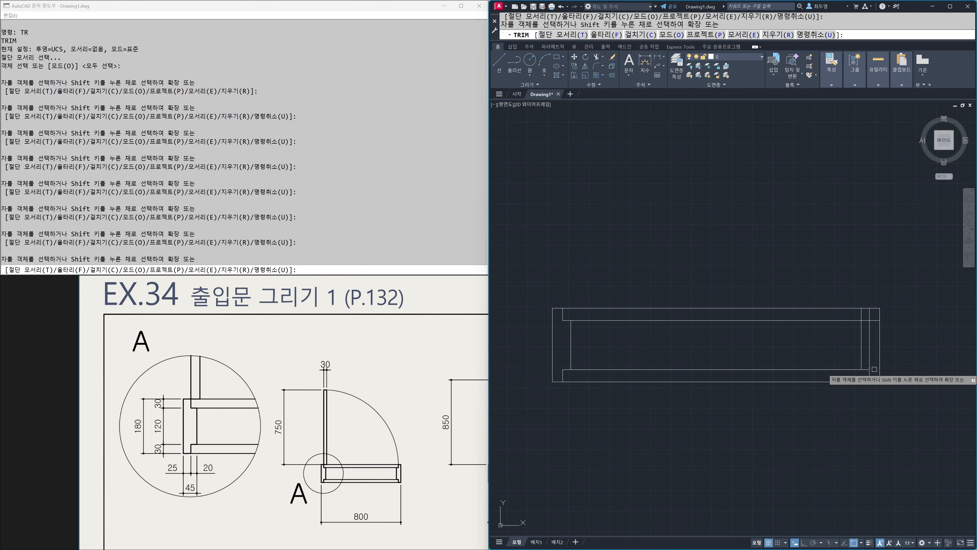
{"action": "left_click", "coordinate": [874, 321]}
{"action": "left_click", "coordinate": [862, 314]}
{"action": "key", "text": "Return"}
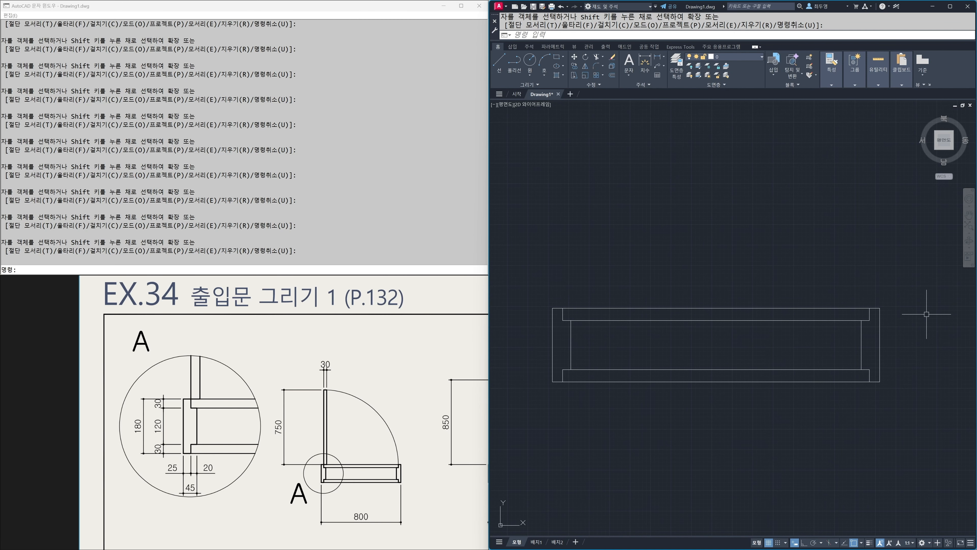
With dynamic input off and ortho on, draw a 750-long vertical line upward from the left jamb's step on the top edge
{"action": "key", "text": "F12"}
{"action": "scroll", "coordinate": [723, 357], "scroll_direction": "down", "scroll_amount": 2}
{"action": "middle_click_drag", "start_coordinate": [723, 358], "coordinate": [721, 424]}
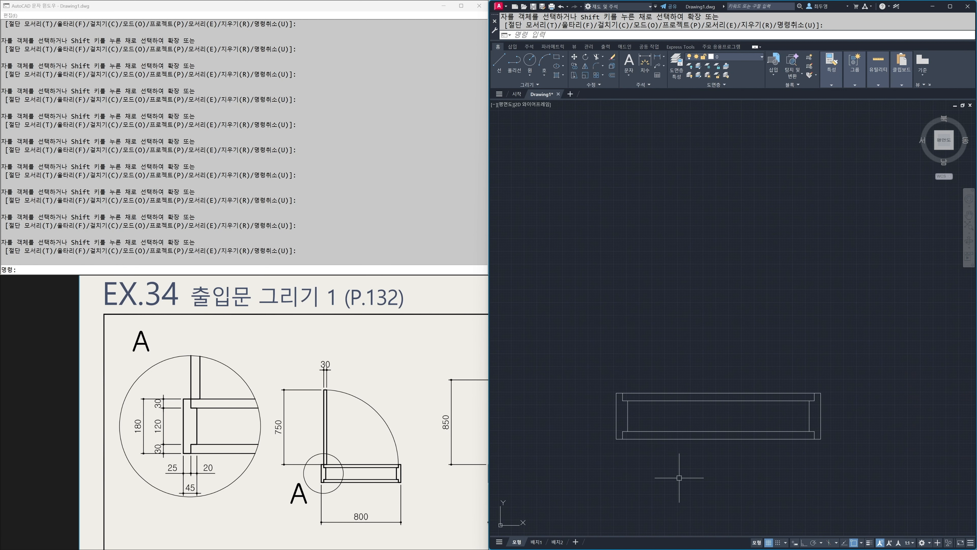
{"action": "key", "text": "F8"}
{"action": "type", "text": "l"}
{"action": "key", "text": "Return"}
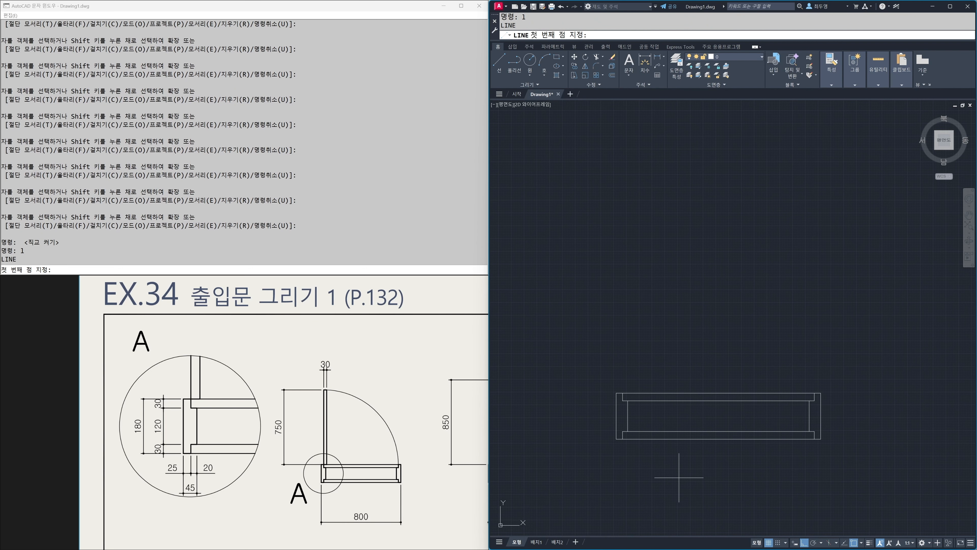
{"action": "left_click", "coordinate": [623, 393]}
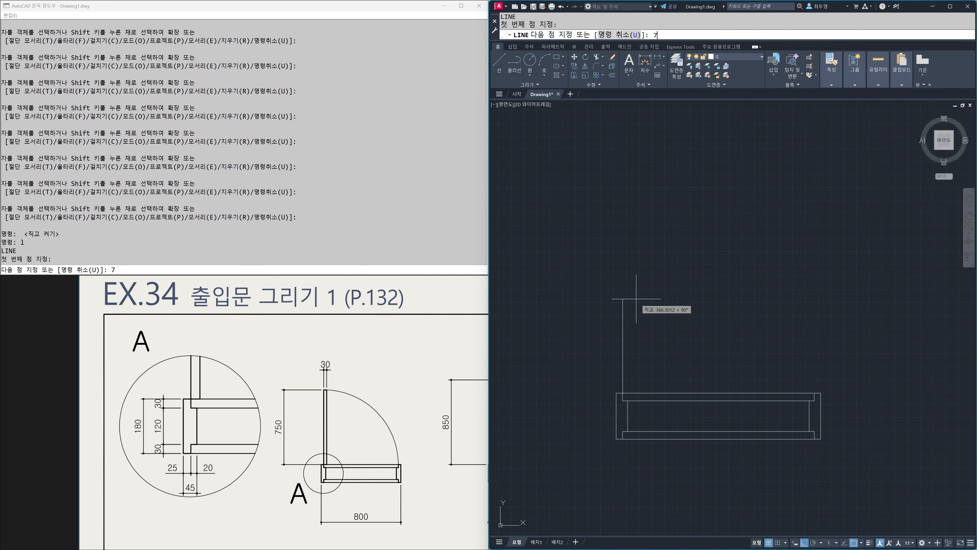
{"action": "key", "text": "Return"}
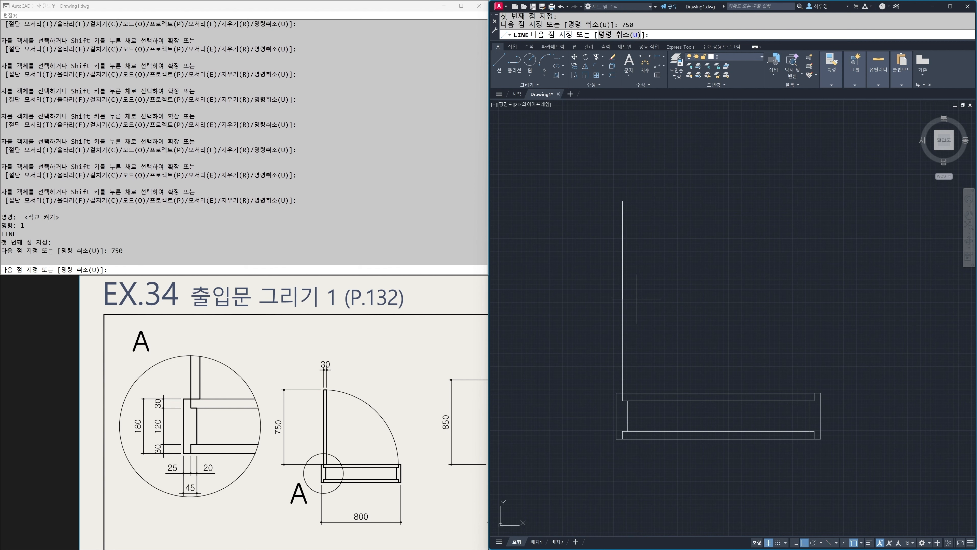
{"action": "key", "text": "Return"}
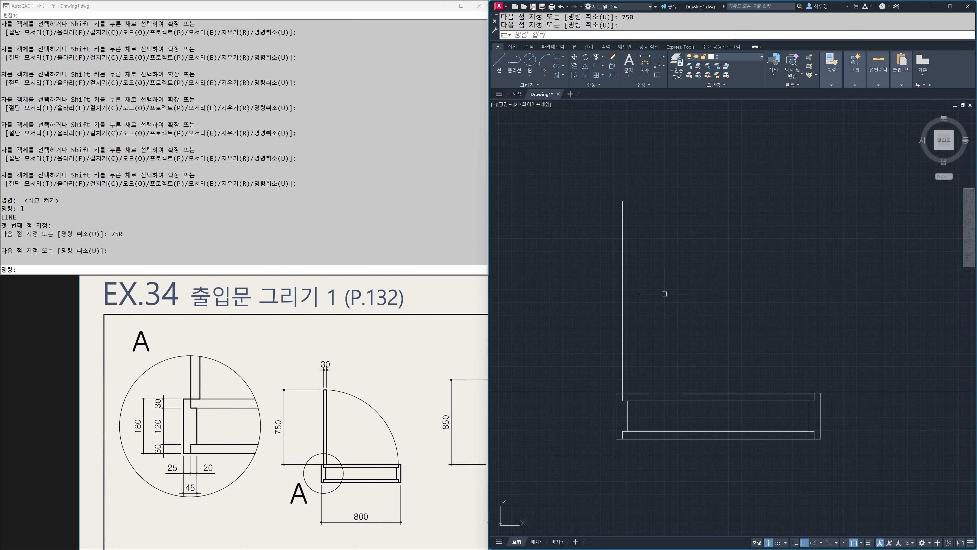
Offset the 750-long vertical line by 30 to the right to form the door leaf's second side
{"action": "type", "text": "o"}
{"action": "key", "text": "Return"}
{"action": "type", "text": "30"}
{"action": "key", "text": "Return"}
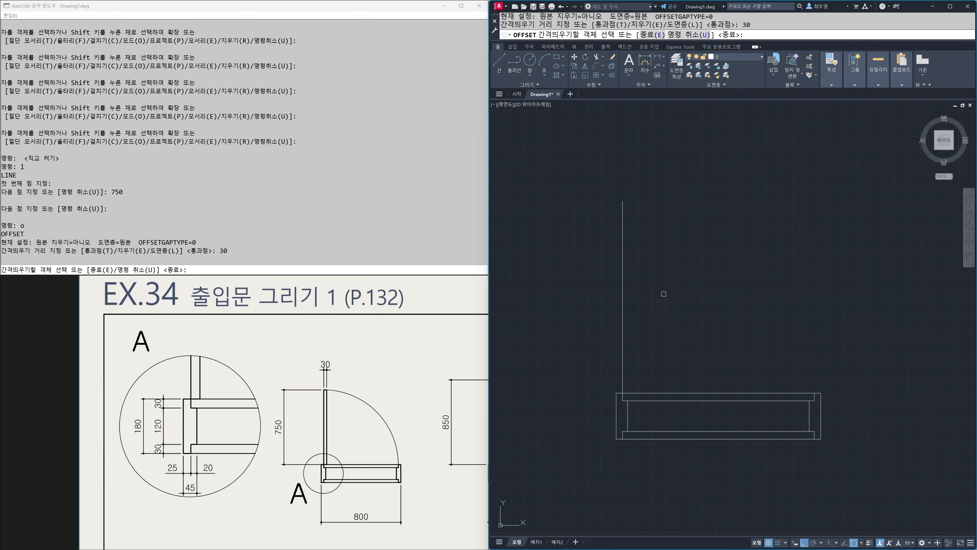
{"action": "left_click", "coordinate": [624, 304]}
{"action": "left_click", "coordinate": [679, 346]}
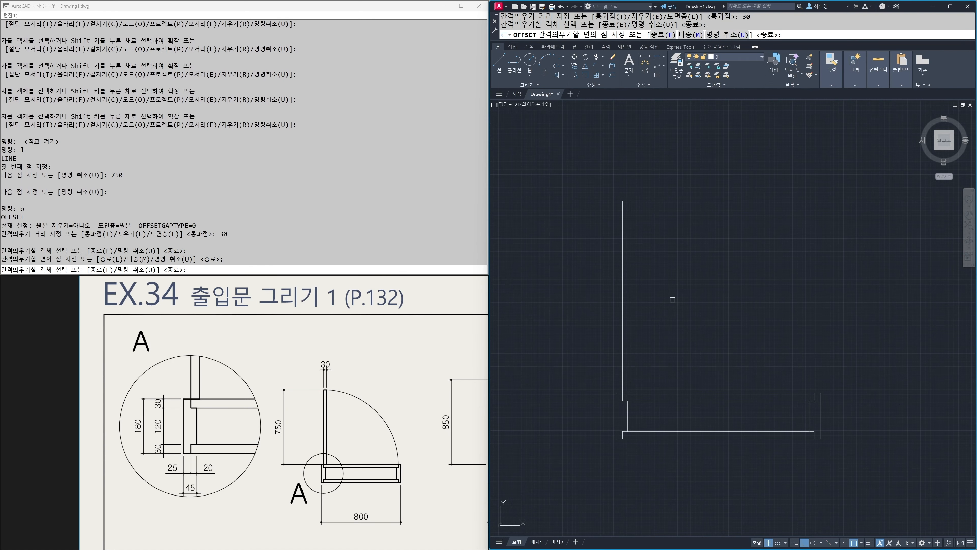
{"action": "key", "text": "Return"}
Draw a line joining the upper ends of the two vertical lines to close the door leaf
{"action": "type", "text": "L"}
{"action": "key", "text": "Return"}
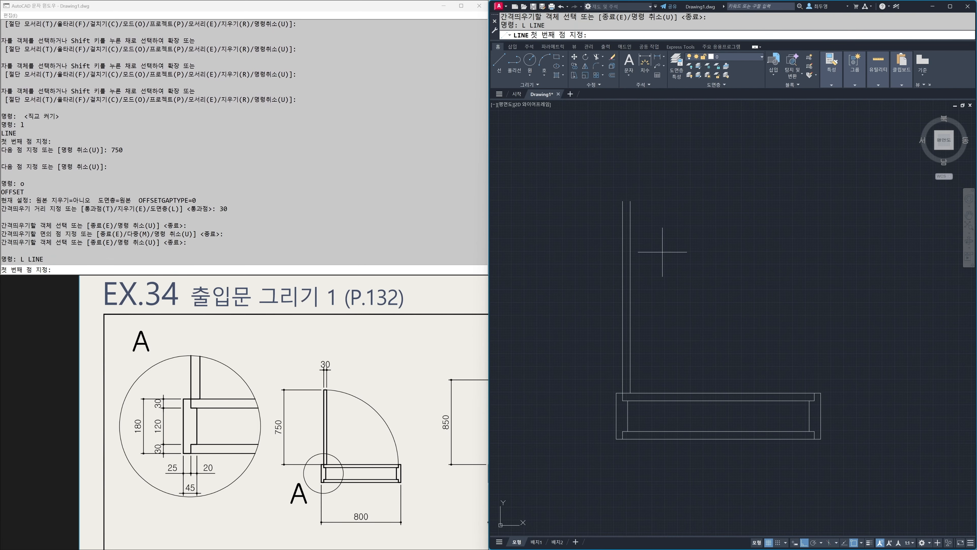
{"action": "left_click", "coordinate": [623, 202]}
{"action": "left_click", "coordinate": [630, 201]}
{"action": "key", "text": "Return"}
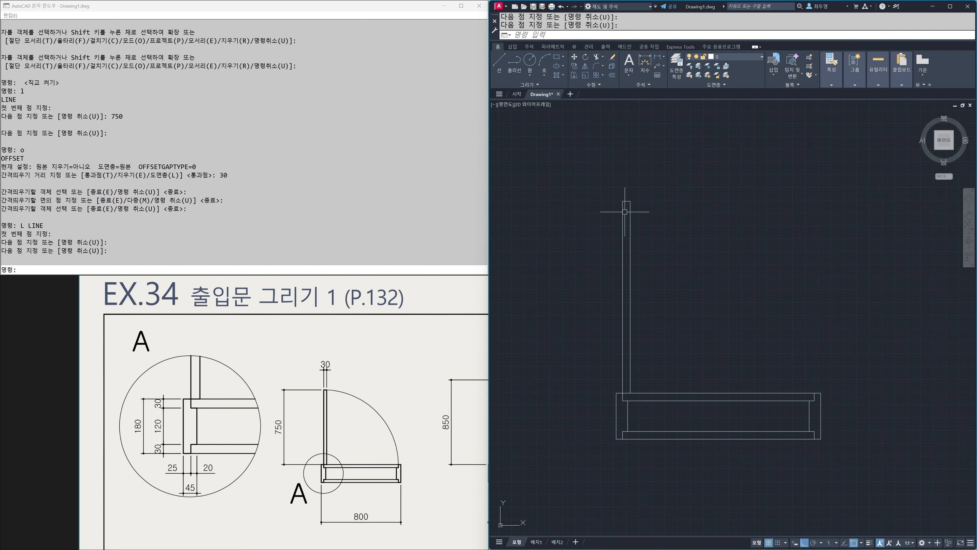
Draw a circle centred on the door leaf's lower-left corner with its radius reaching the right jamb's step on the frame's top edge
{"action": "right_click", "coordinate": [853, 543]}
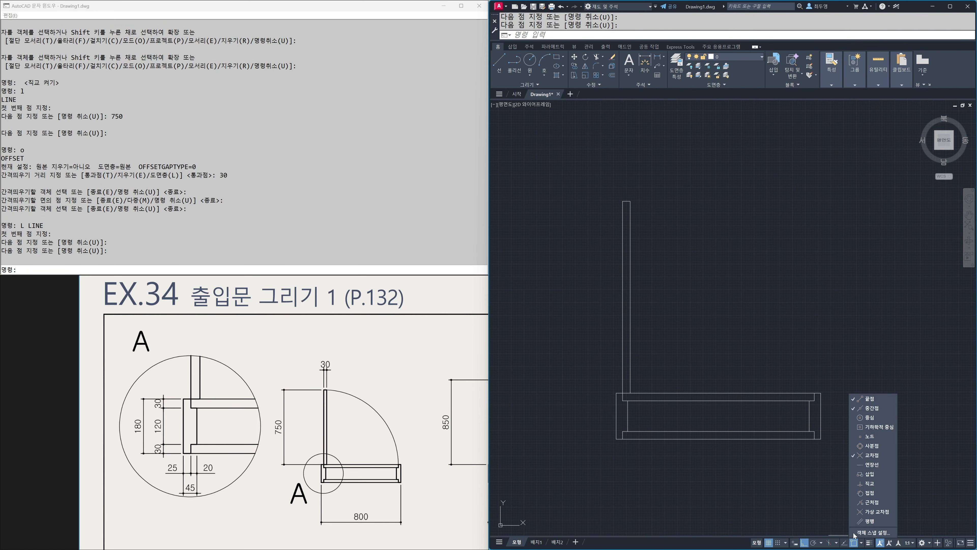
{"action": "left_click", "coordinate": [799, 473]}
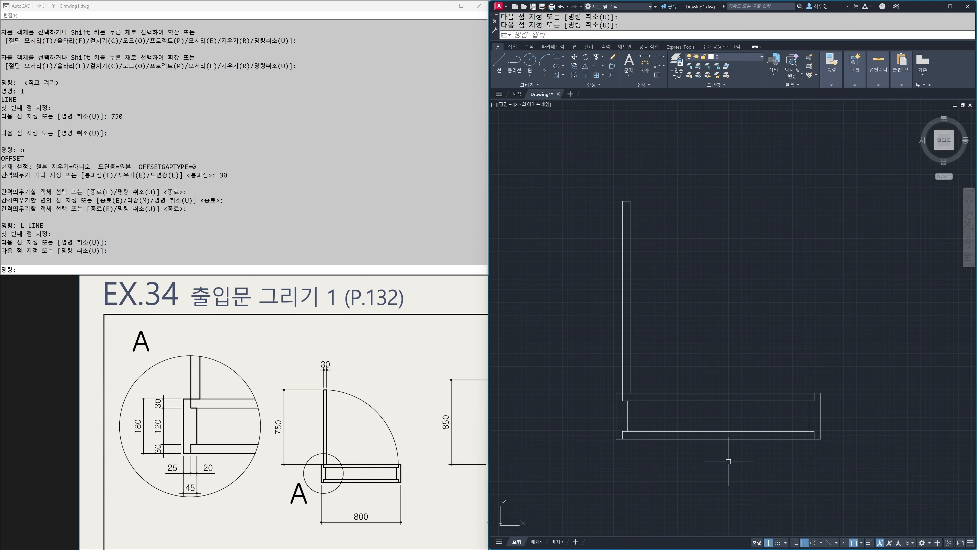
{"action": "type", "text": "c"}
{"action": "key", "text": "Return"}
{"action": "left_click", "coordinate": [622, 393]}
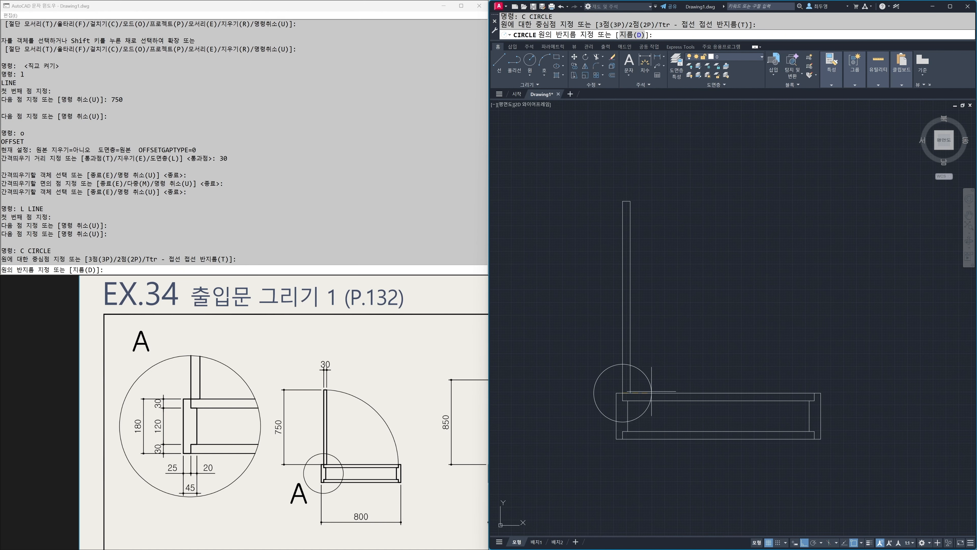
{"action": "left_click", "coordinate": [814, 393]}
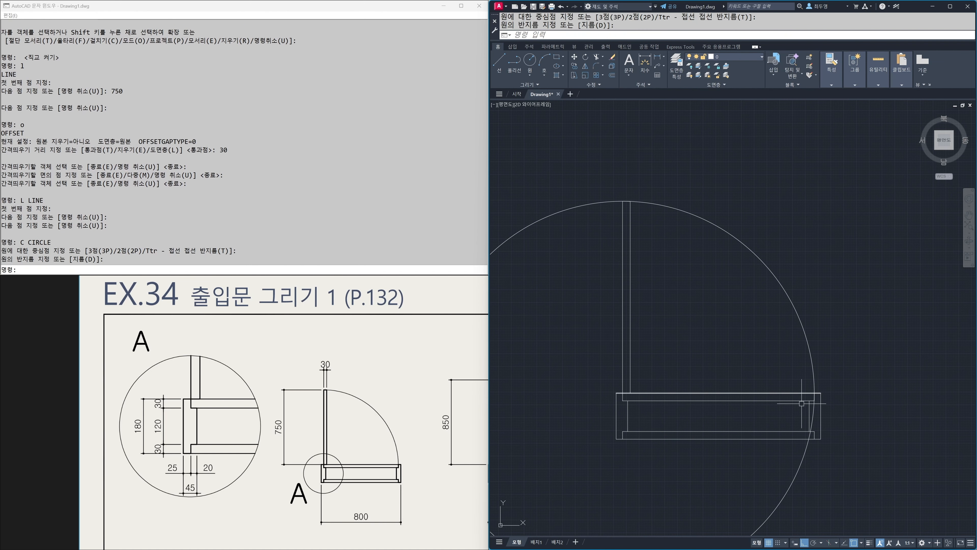
Trim the circle to a quarter swing arc, using the frame's top edge and the door leaf's right side as cutting edges
{"action": "type", "text": "tr"}
{"action": "key", "text": "Return"}
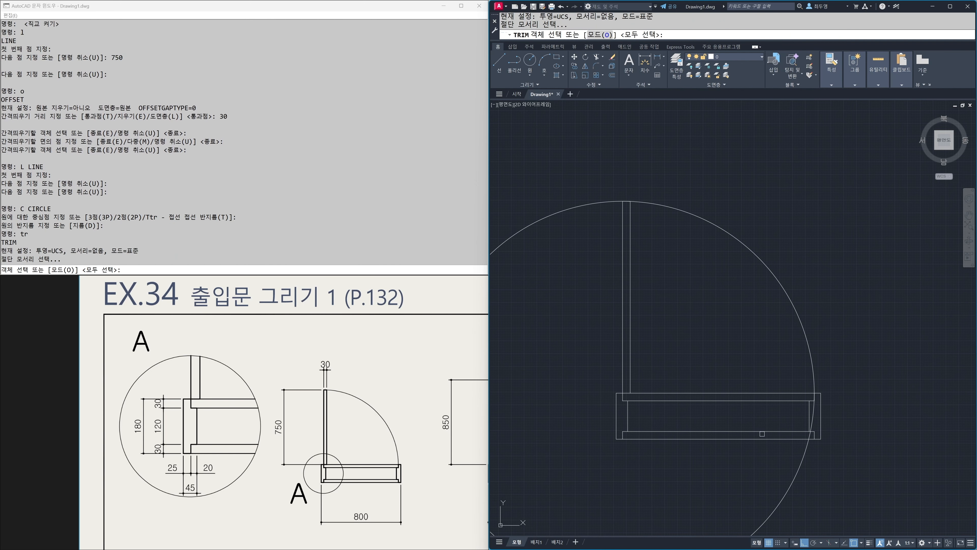
{"action": "left_click", "coordinate": [708, 393]}
{"action": "left_click", "coordinate": [631, 361]}
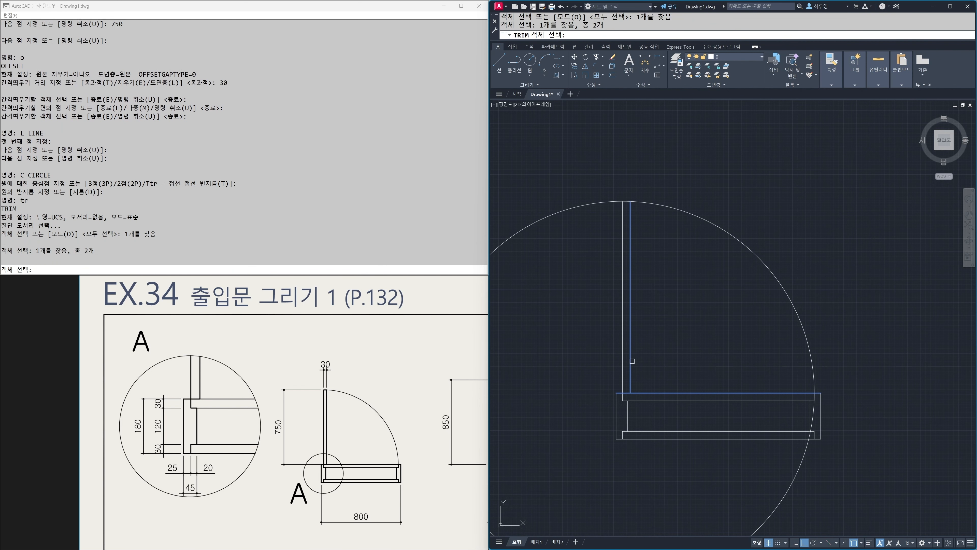
{"action": "key", "text": "Return"}
{"action": "left_click", "coordinate": [623, 354]}
{"action": "left_click", "coordinate": [573, 206]}
{"action": "key", "text": "Return"}
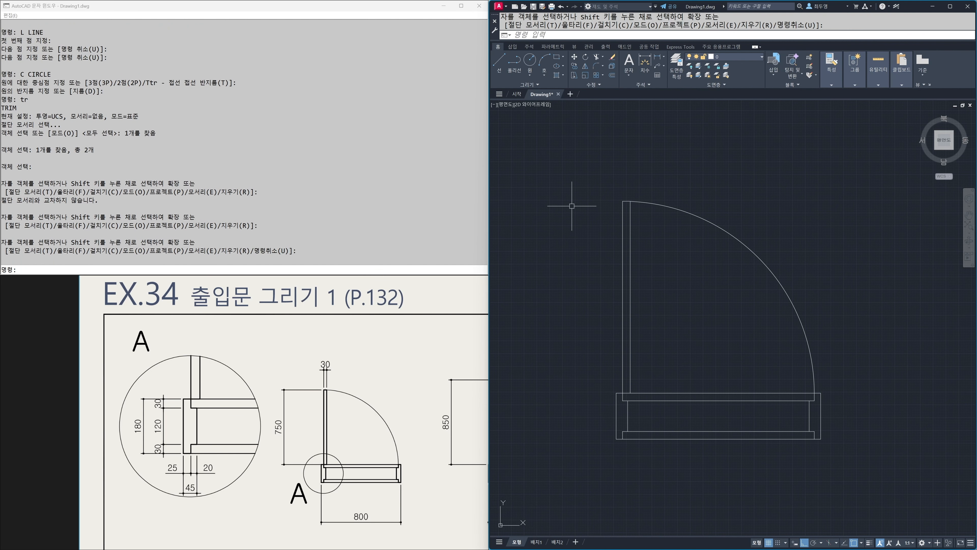
Try to stretch the swing arc's upper end onto the door leaf's top-right corner
{"action": "type", "text": "z"}
{"action": "key", "text": "Return"}
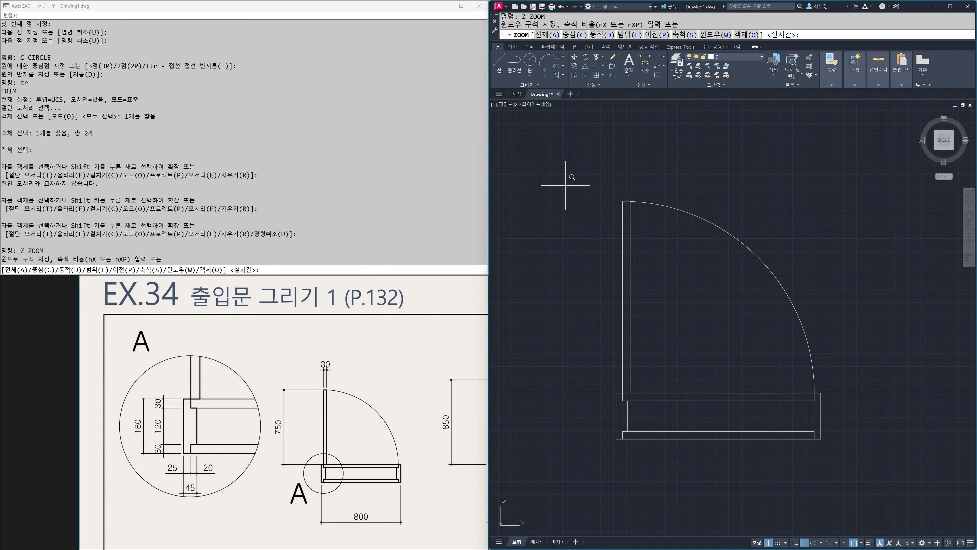
{"action": "left_click", "coordinate": [572, 155]}
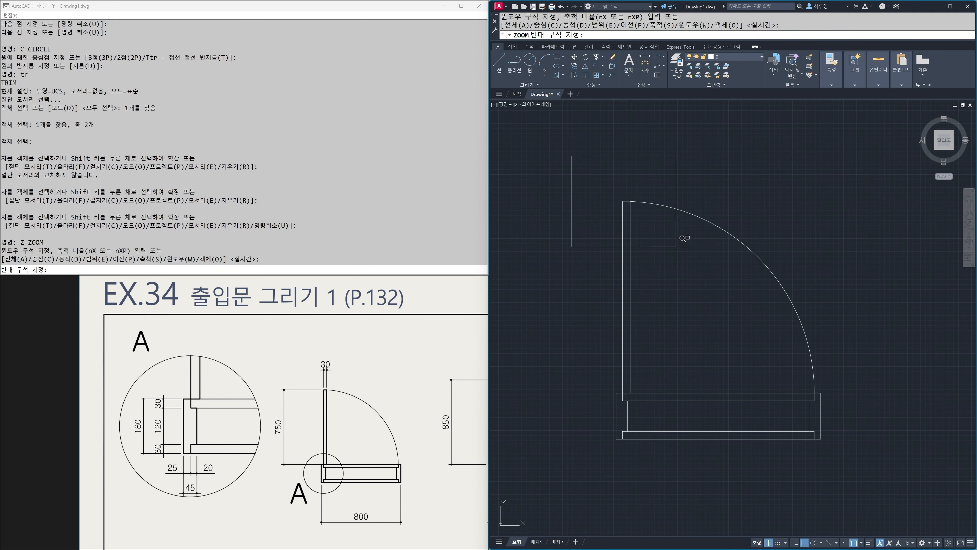
{"action": "left_click", "coordinate": [696, 247]}
{"action": "left_click", "coordinate": [733, 297]}
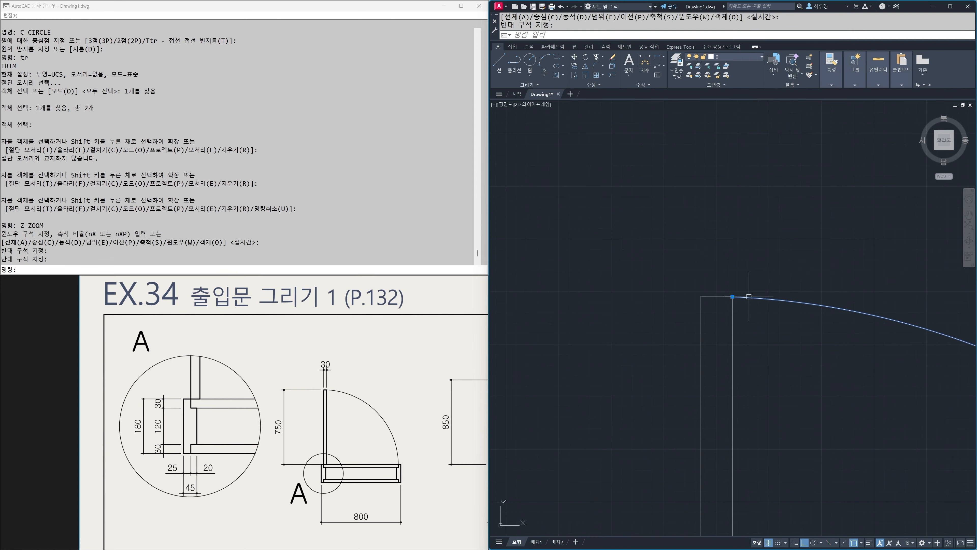
{"action": "left_click", "coordinate": [733, 297]}
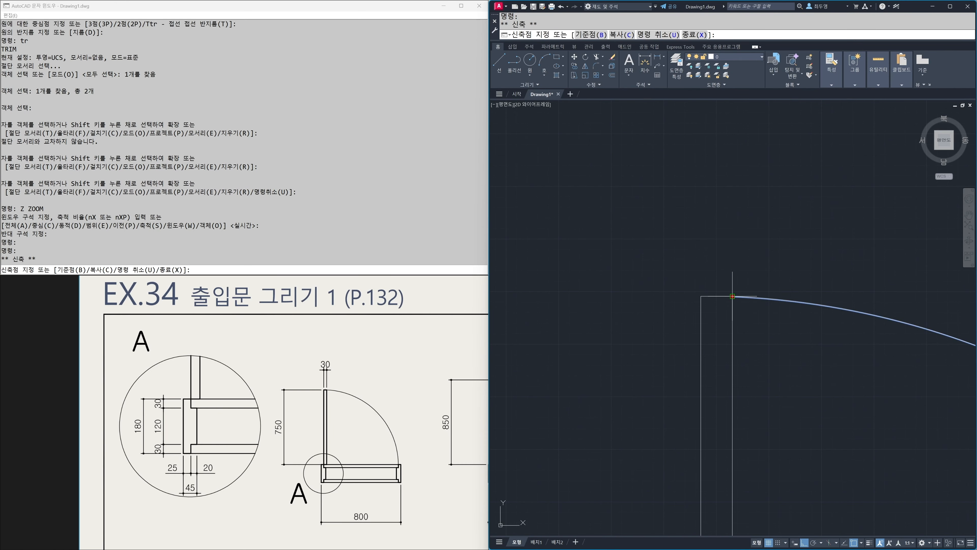
{"action": "left_click", "coordinate": [733, 297]}
{"action": "key", "text": "Escape"}
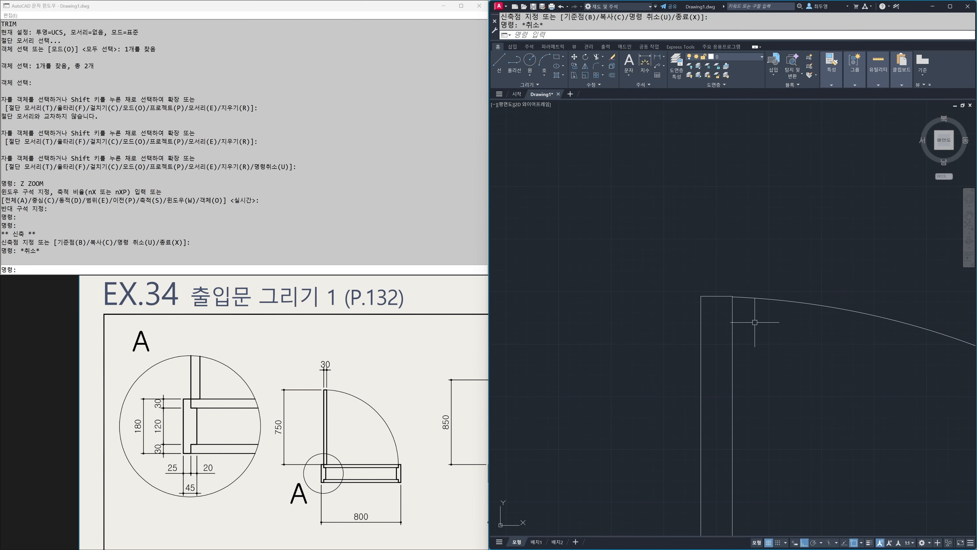
Stretch the swing arc's upper end exactly onto the door leaf's top-right corner
{"action": "type", "text": "z"}
{"action": "key", "text": "Return"}
{"action": "left_click", "coordinate": [681, 263]}
{"action": "left_click", "coordinate": [771, 343]}
{"action": "left_click", "coordinate": [789, 285]}
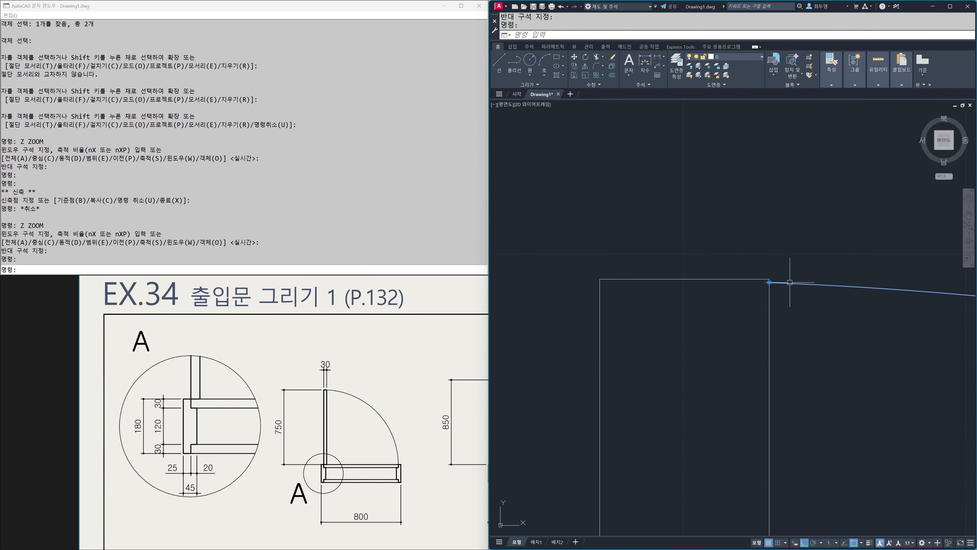
{"action": "left_click", "coordinate": [770, 280]}
{"action": "left_click", "coordinate": [769, 279]}
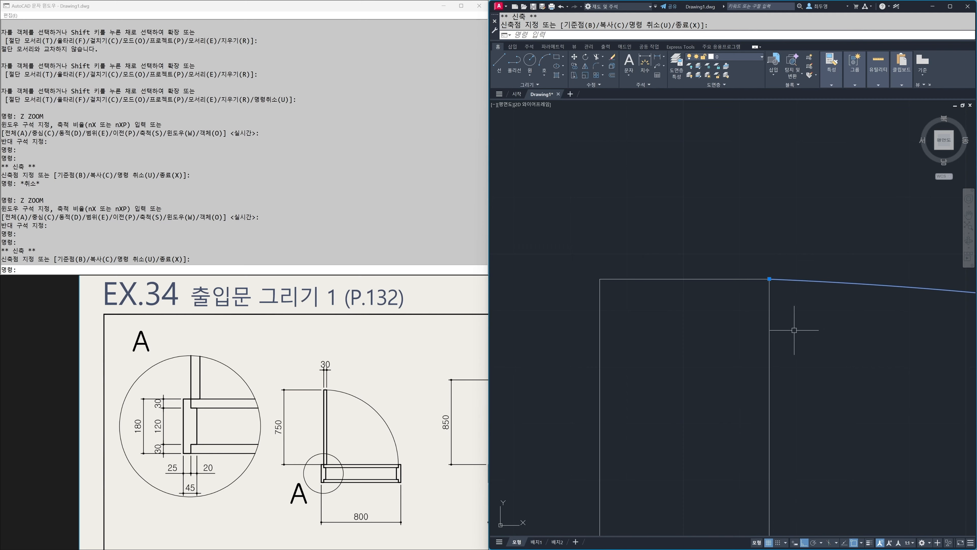
{"action": "key", "text": "Escape"}
Examine the detail B door in the reference sheet and show the whole drawing area with Zoom All
{"action": "scroll", "coordinate": [750, 313], "scroll_direction": "down", "scroll_amount": 5}
{"action": "scroll", "coordinate": [751, 313], "scroll_direction": "down", "scroll_amount": 4}
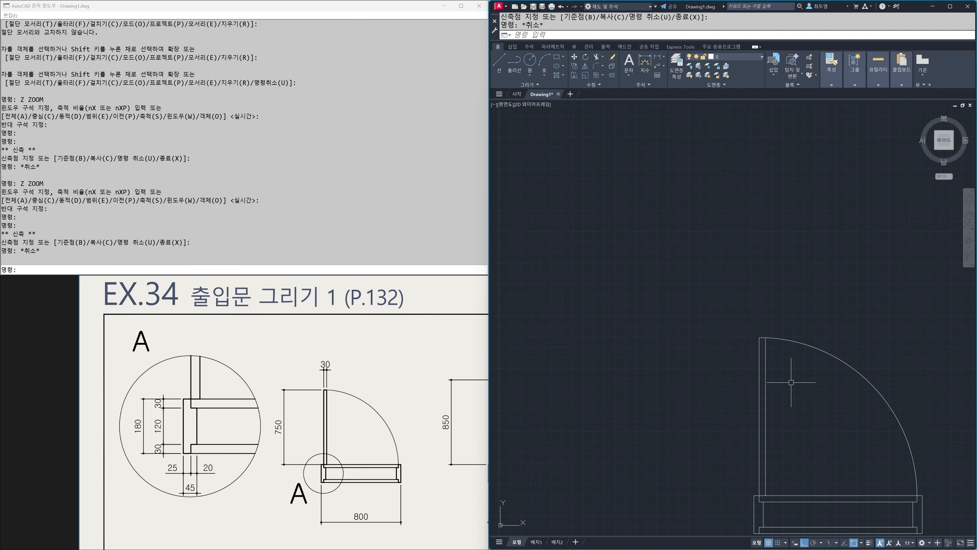
{"action": "middle_click_drag", "start_coordinate": [748, 397], "coordinate": [726, 300]}
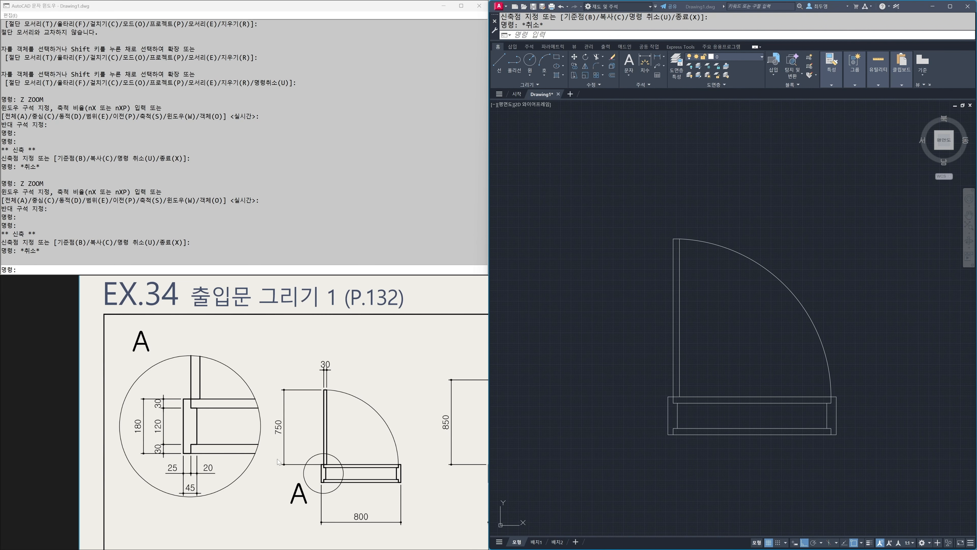
{"action": "scroll", "coordinate": [278, 462], "scroll_direction": "down", "scroll_amount": 2}
{"action": "left_click_drag", "start_coordinate": [201, 487], "coordinate": [344, 399]}
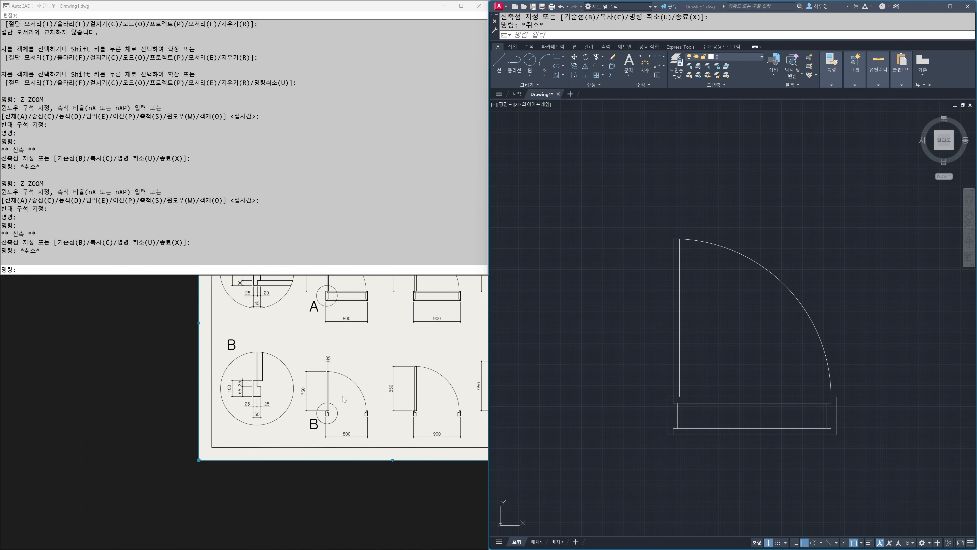
{"action": "scroll", "coordinate": [307, 392], "scroll_direction": "up", "scroll_amount": 4}
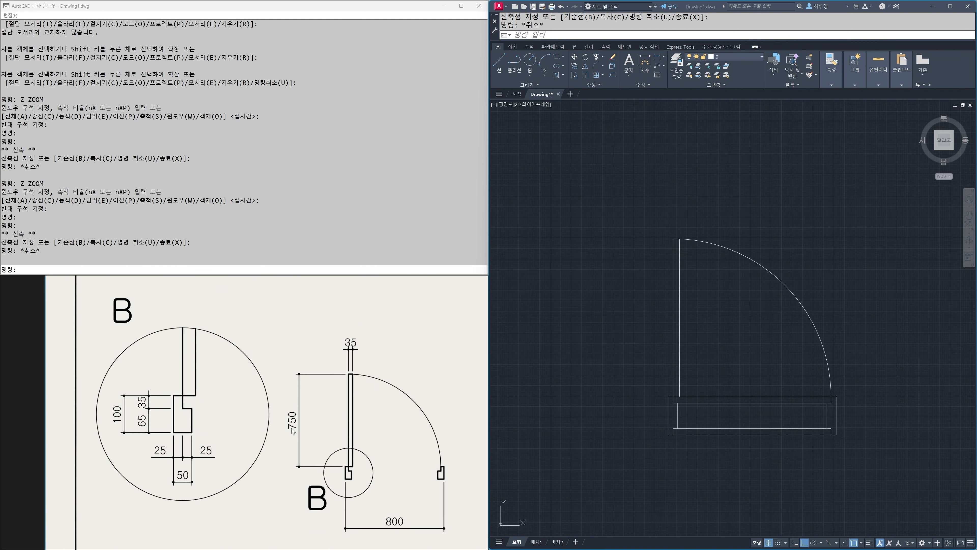
{"action": "left_click", "coordinate": [620, 444]}
{"action": "type", "text": "z"}
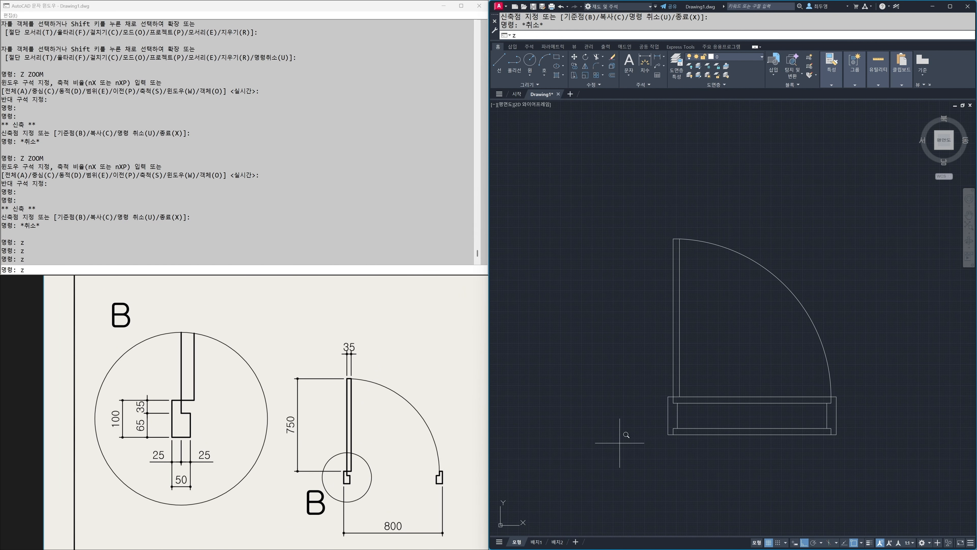
{"action": "key", "text": "Return"}
{"action": "type", "text": "a"}
{"action": "key", "text": "Return"}
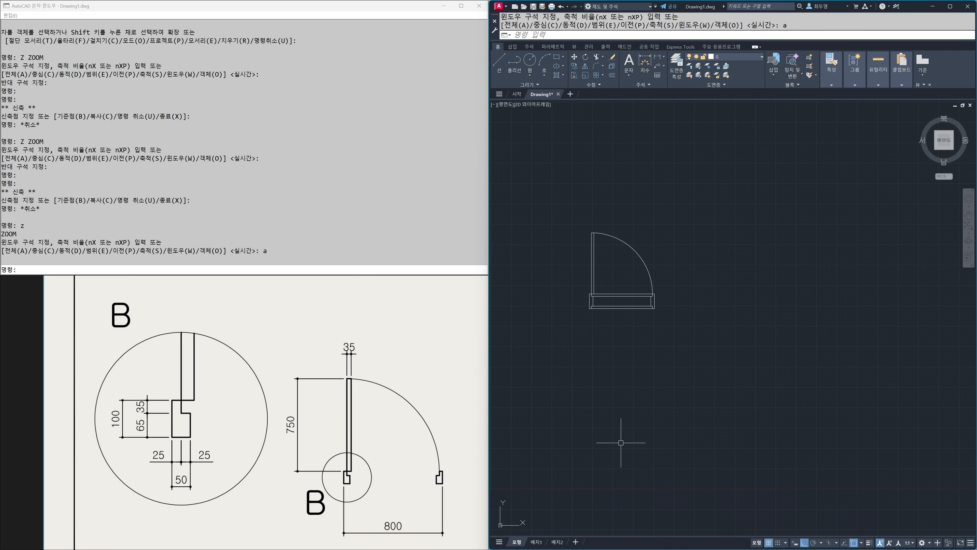
With object snap tracking on, draw an 800 by 100 rectangle below the first door, aligned with its frame's left edge
{"action": "key", "text": "F11"}
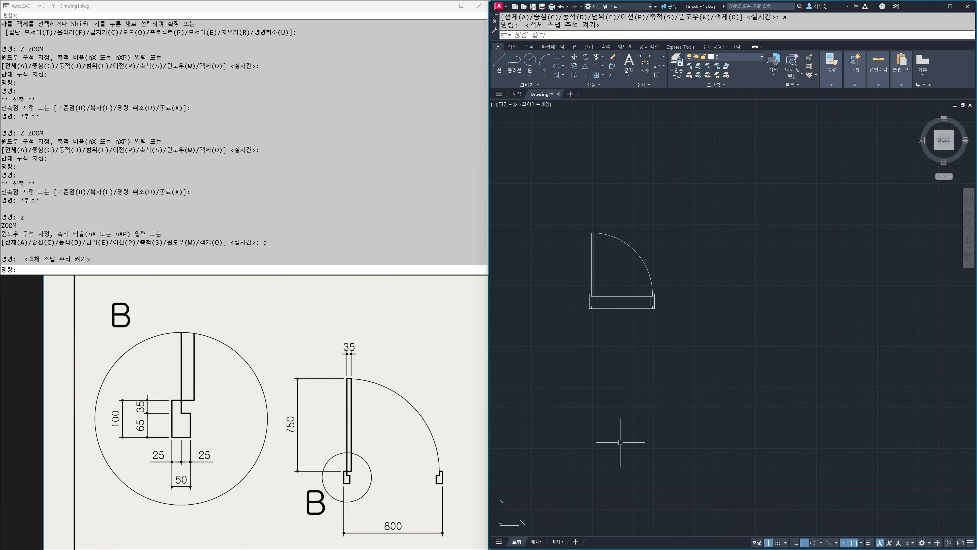
{"action": "type", "text": "rec"}
{"action": "key", "text": "Return"}
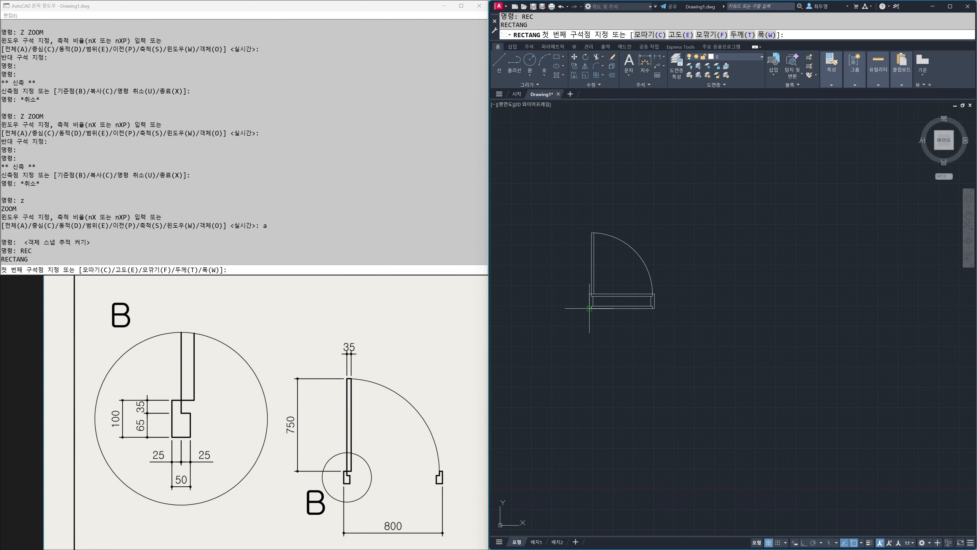
{"action": "left_click", "coordinate": [590, 441]}
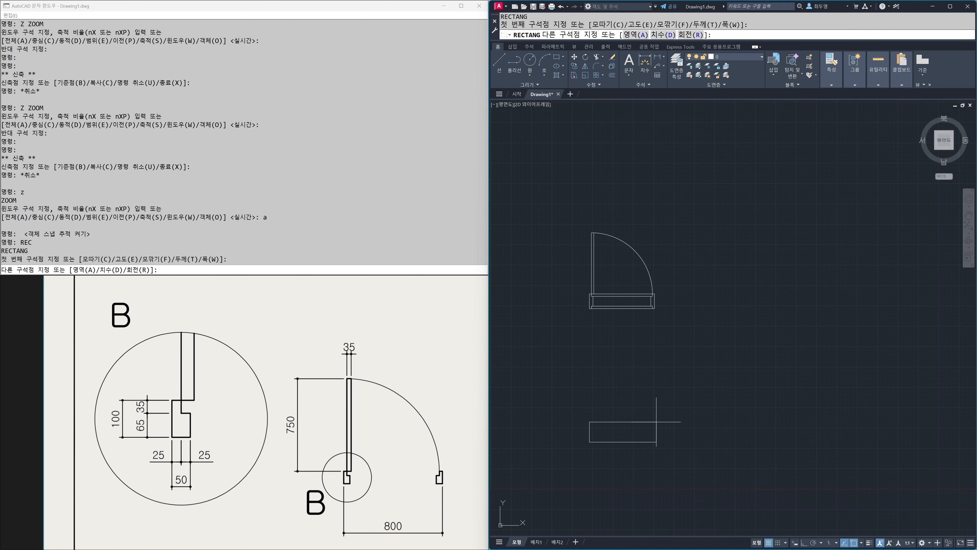
{"action": "key", "text": "Return"}
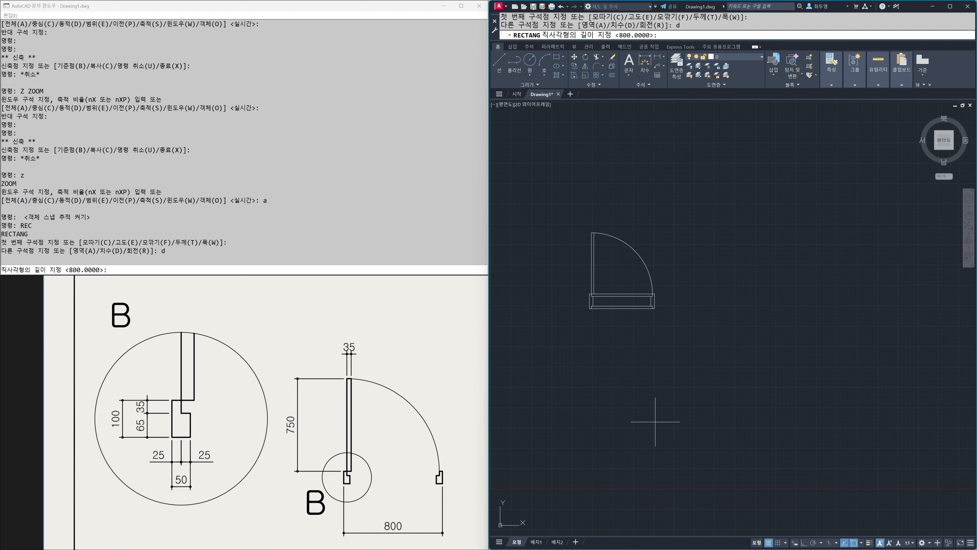
{"action": "key", "text": "Return"}
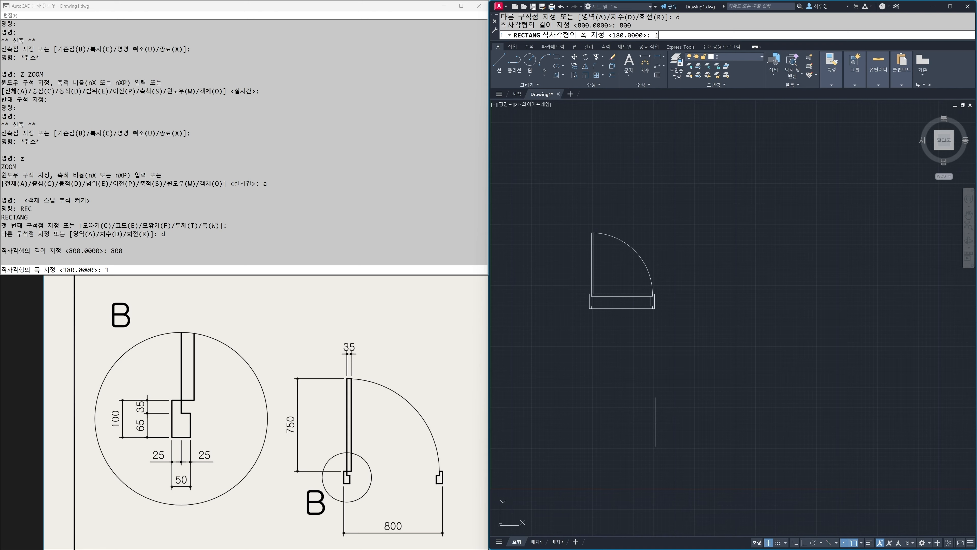
{"action": "key", "text": "Return"}
{"action": "left_click", "coordinate": [655, 422]}
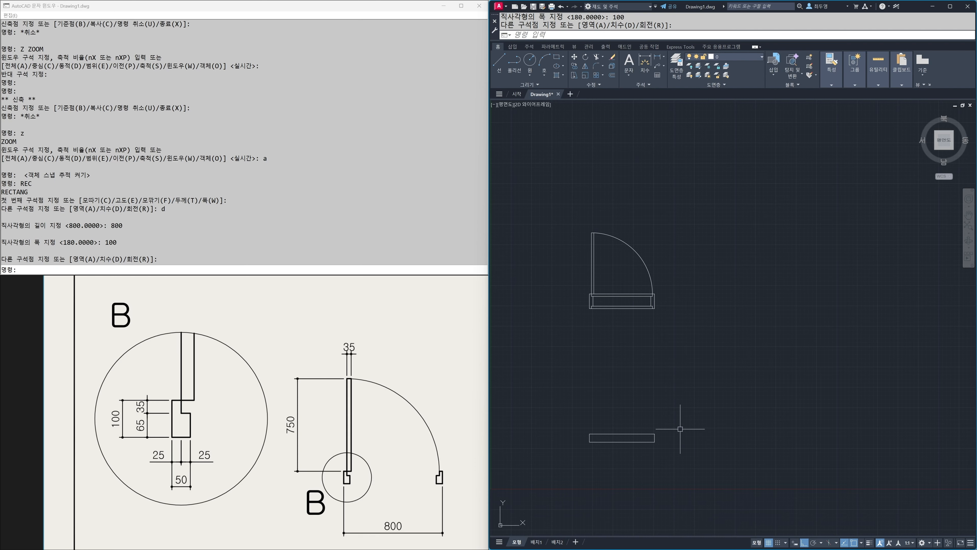
Explode the new 800 by 100 rectangle into separate lines
{"action": "type", "text": "z"}
{"action": "key", "text": "Return"}
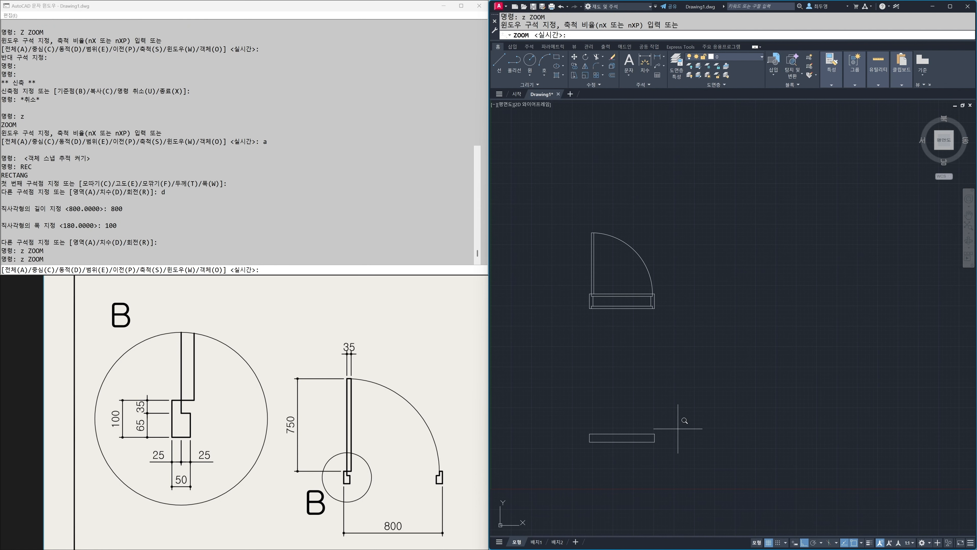
{"action": "left_click", "coordinate": [555, 396]}
{"action": "left_click", "coordinate": [687, 477]}
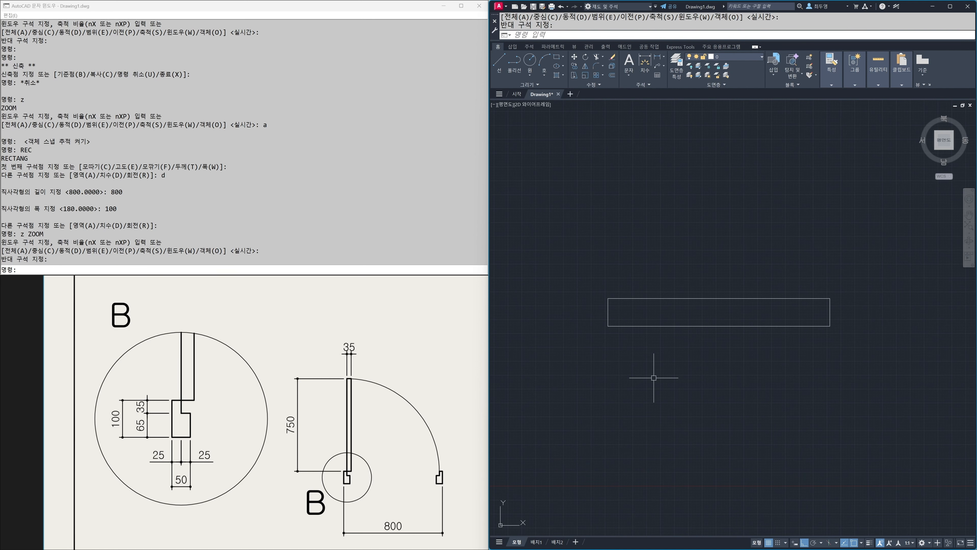
{"action": "scroll", "coordinate": [712, 306], "scroll_direction": "up", "scroll_amount": 2}
{"action": "middle_click_drag", "start_coordinate": [722, 319], "coordinate": [740, 320]}
{"action": "type", "text": "x"}
{"action": "key", "text": "Return"}
{"action": "left_click", "coordinate": [746, 372]}
{"action": "left_click", "coordinate": [722, 325]}
{"action": "key", "text": "Return"}
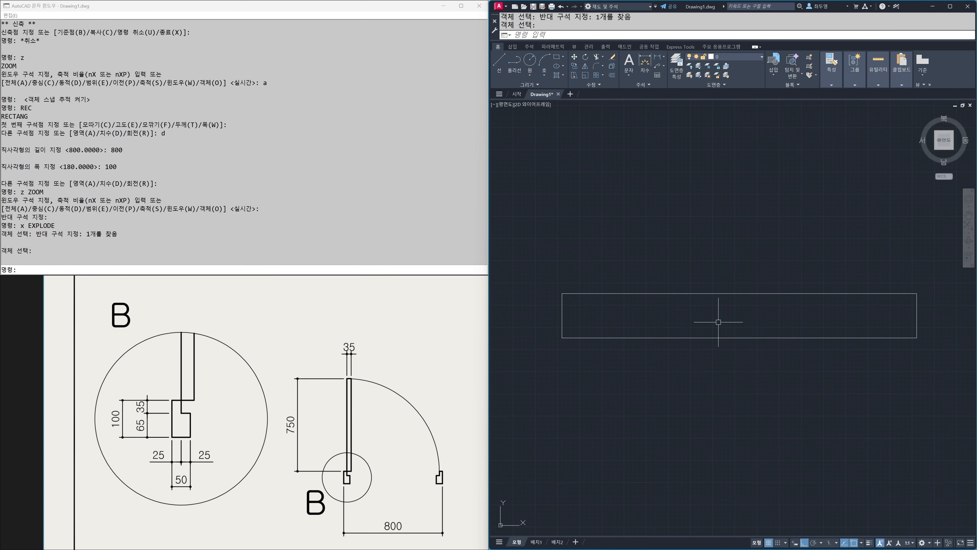
Offset the 800 by 100 outline's bottom edge 65 upward with the Offset Through option
{"action": "type", "text": "o"}
{"action": "key", "text": "Return"}
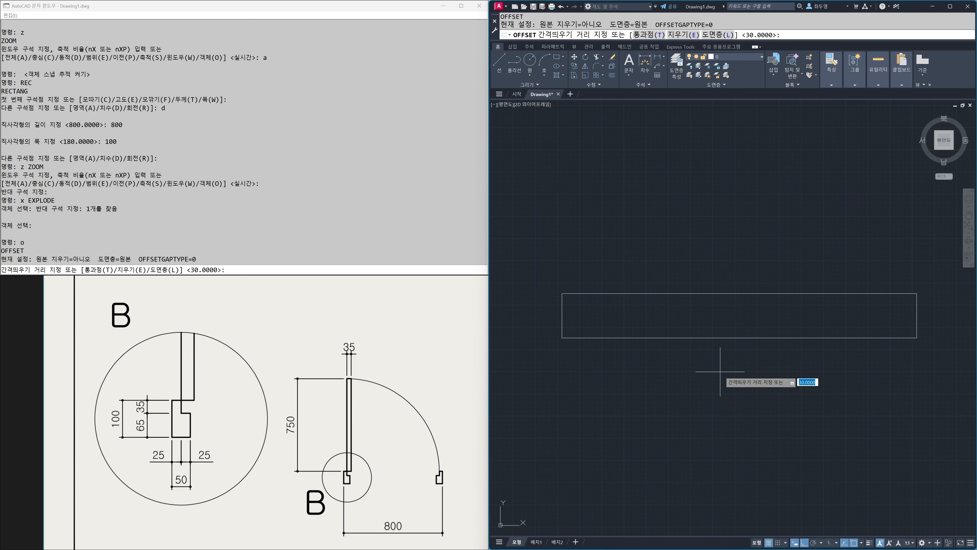
{"action": "key", "text": "Return"}
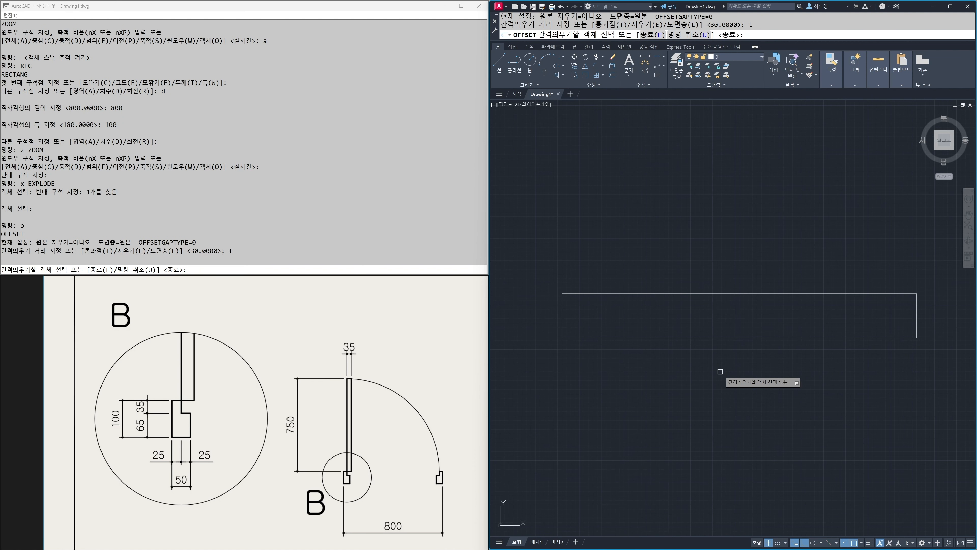
{"action": "left_click", "coordinate": [722, 338]}
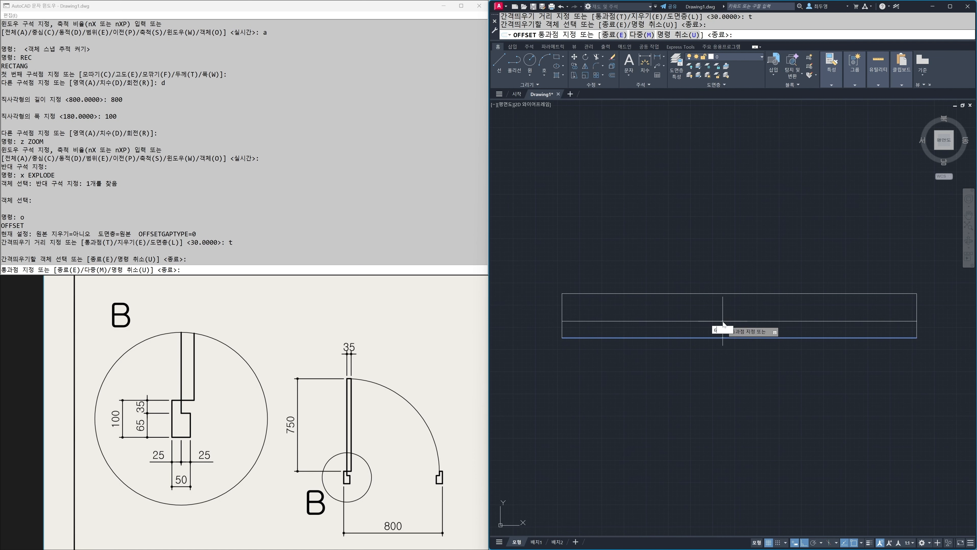
{"action": "key", "text": "Return"}
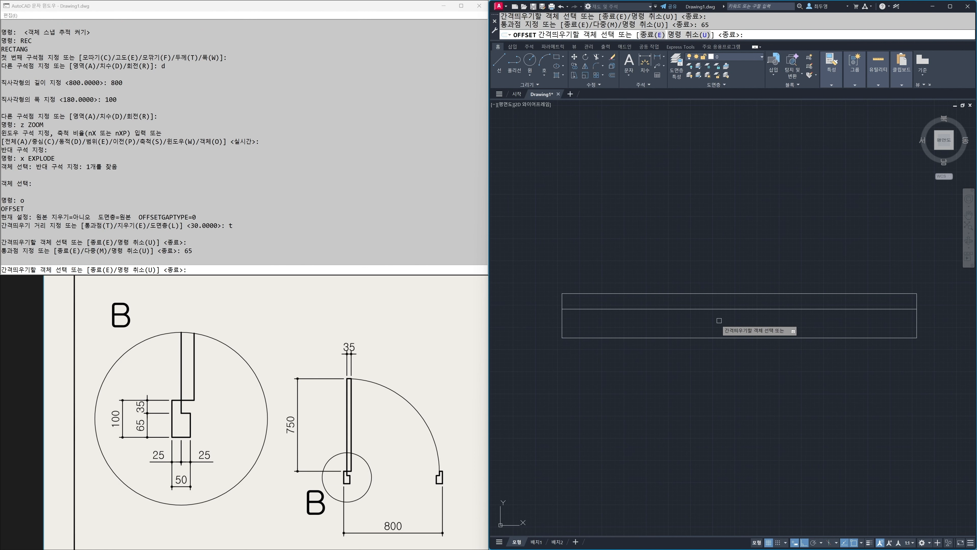
Offset the outline's left edge 25 inward, and offset that copy another 25 in the same direction
{"action": "left_click", "coordinate": [562, 302]}
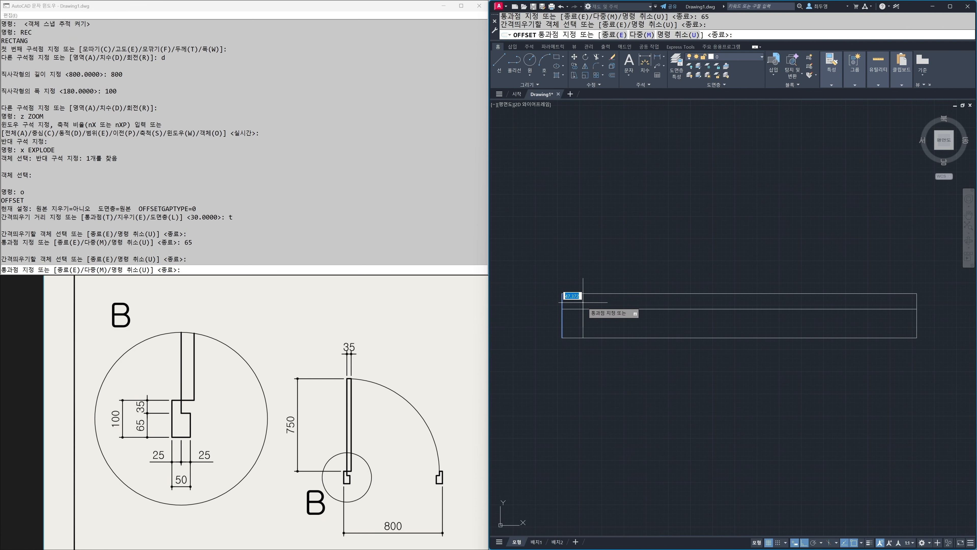
{"action": "type", "text": "25"}
{"action": "key", "text": "Return"}
{"action": "left_click", "coordinate": [573, 302]}
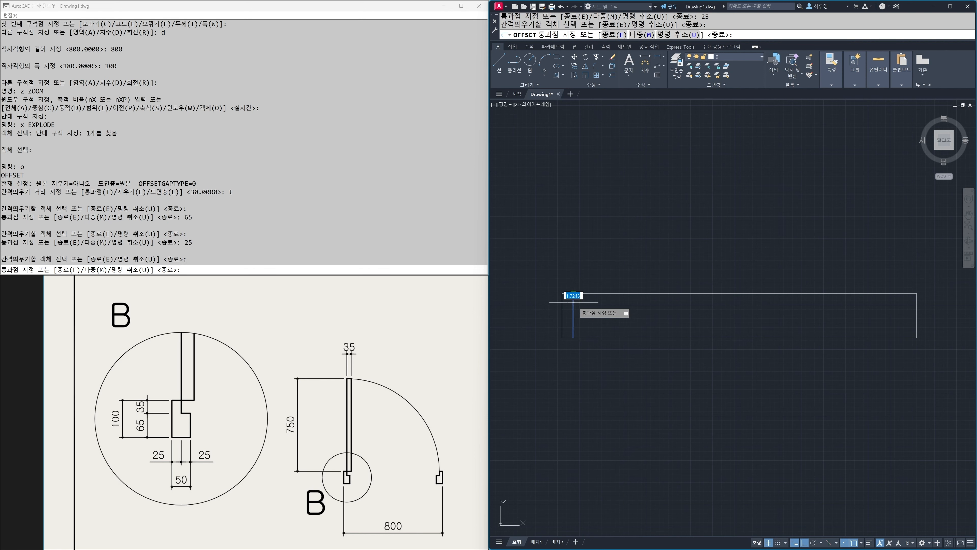
{"action": "type", "text": "25"}
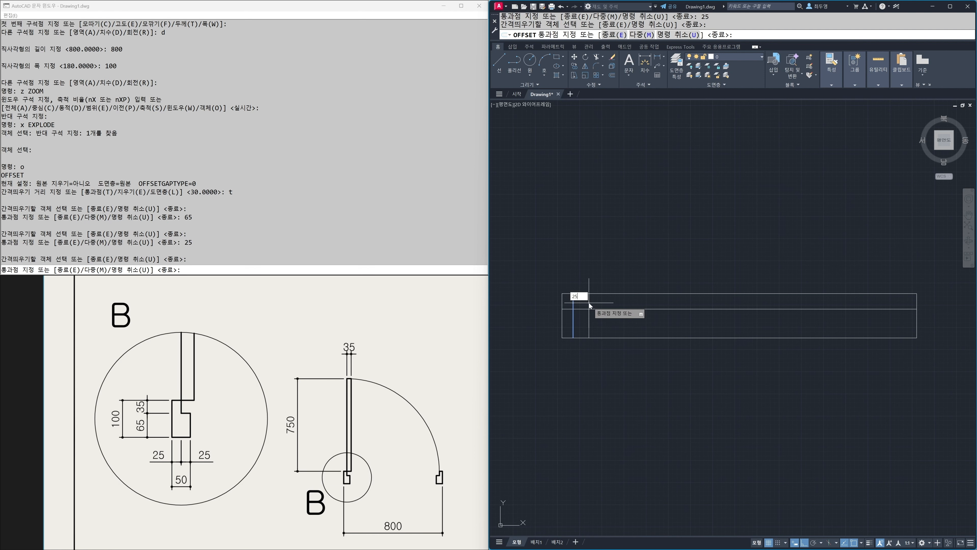
{"action": "key", "text": "Return"}
Offset the outline's right edge 50 inward, and offset that copy 25 back toward the right edge
{"action": "left_click", "coordinate": [916, 328]}
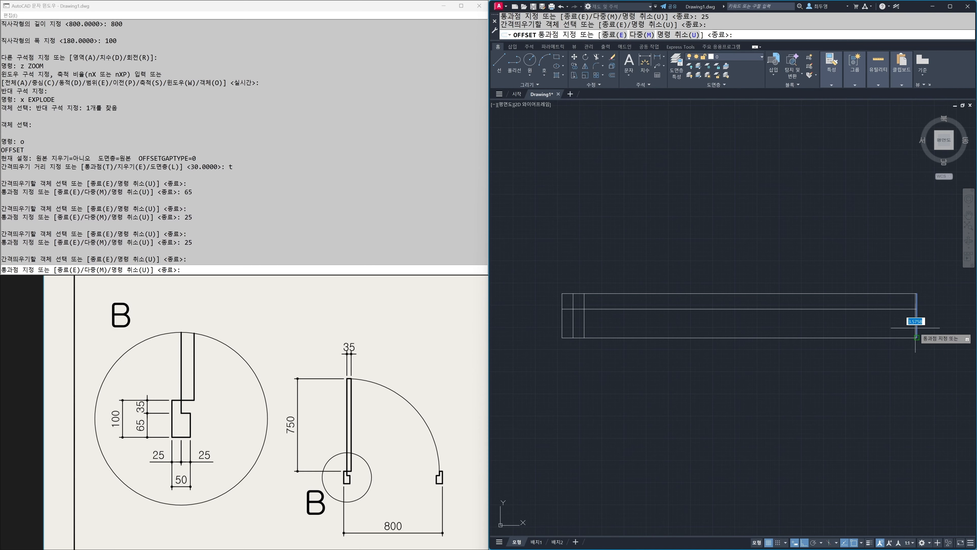
{"action": "type", "text": "50"}
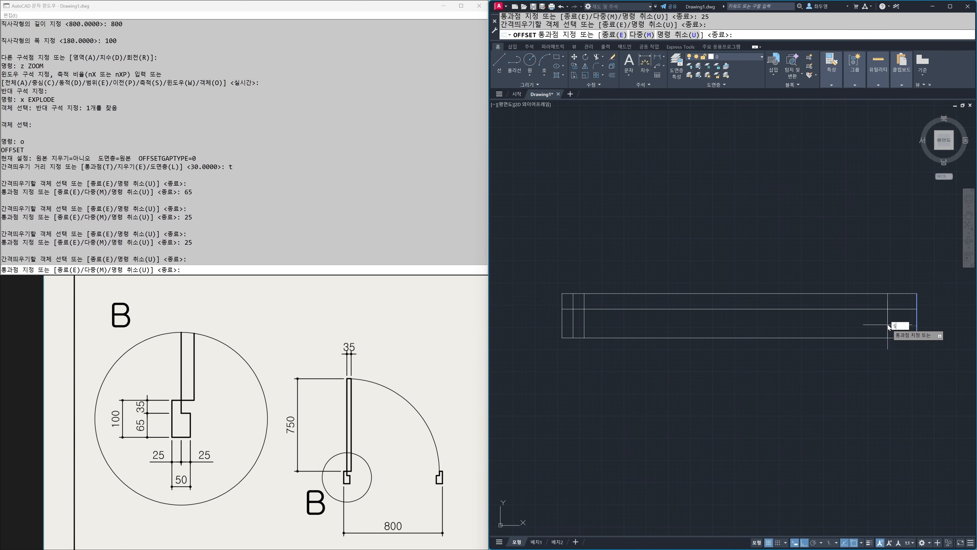
{"action": "key", "text": "Return"}
{"action": "left_click", "coordinate": [895, 327]}
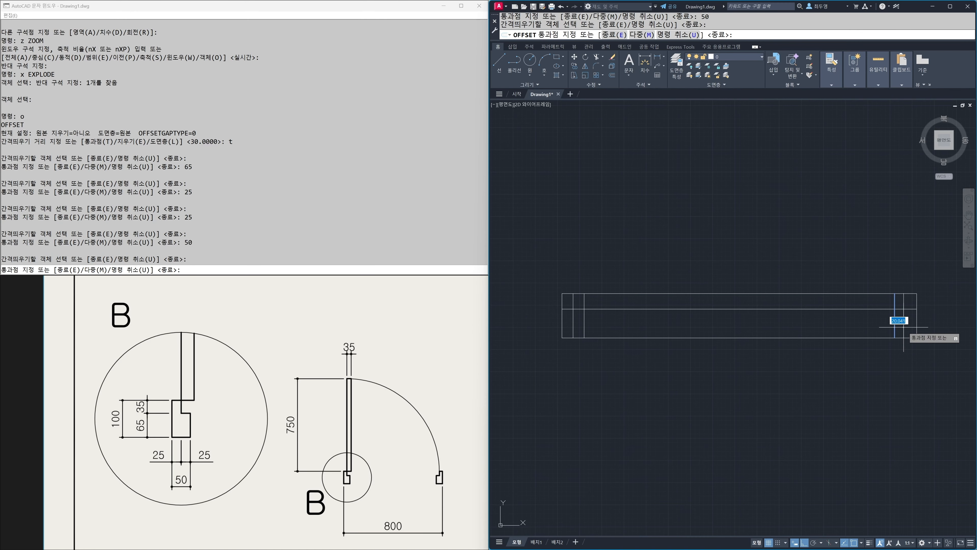
{"action": "type", "text": "25"}
{"action": "key", "text": "Return"}
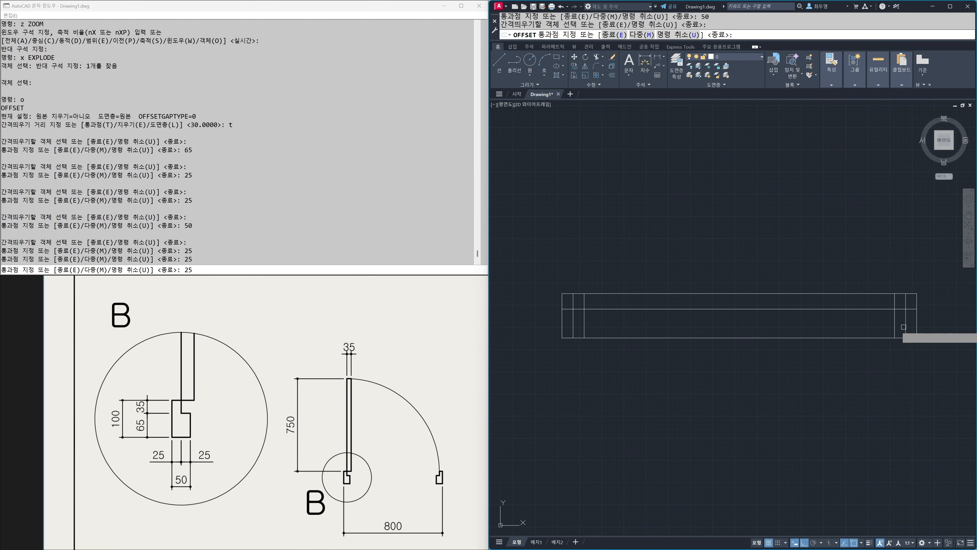
{"action": "key", "text": "Return"}
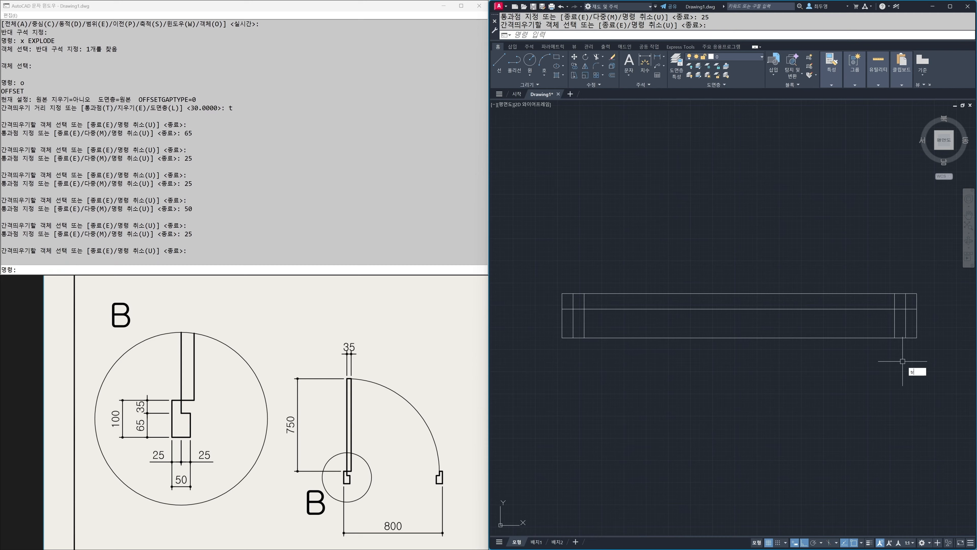
Trim the surplus vertical segments at both ends and the horizontal piece inside the left jamb to form the stepped profiles
{"action": "type", "text": "tr"}
{"action": "key", "text": "Return"}
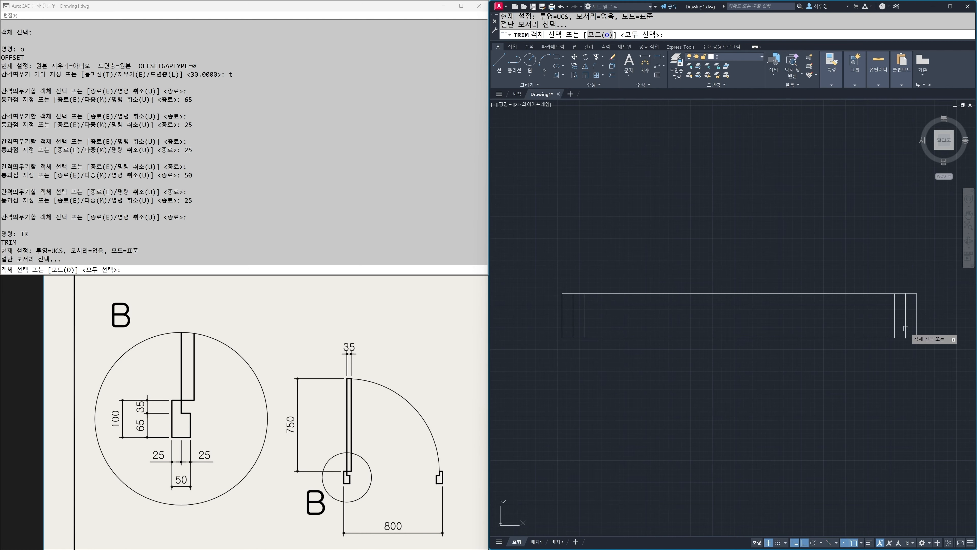
{"action": "key", "text": "Return"}
{"action": "left_click", "coordinate": [906, 327]}
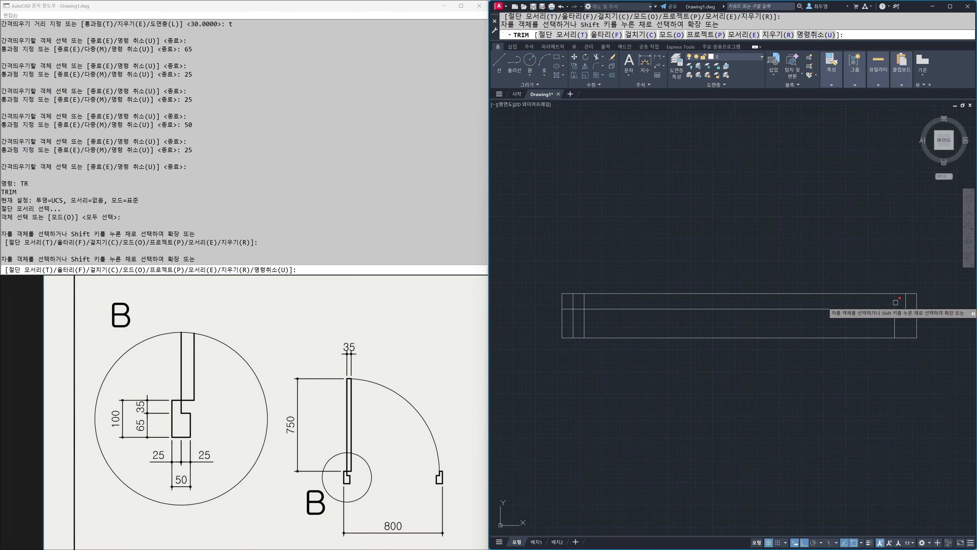
{"action": "left_click", "coordinate": [896, 302]}
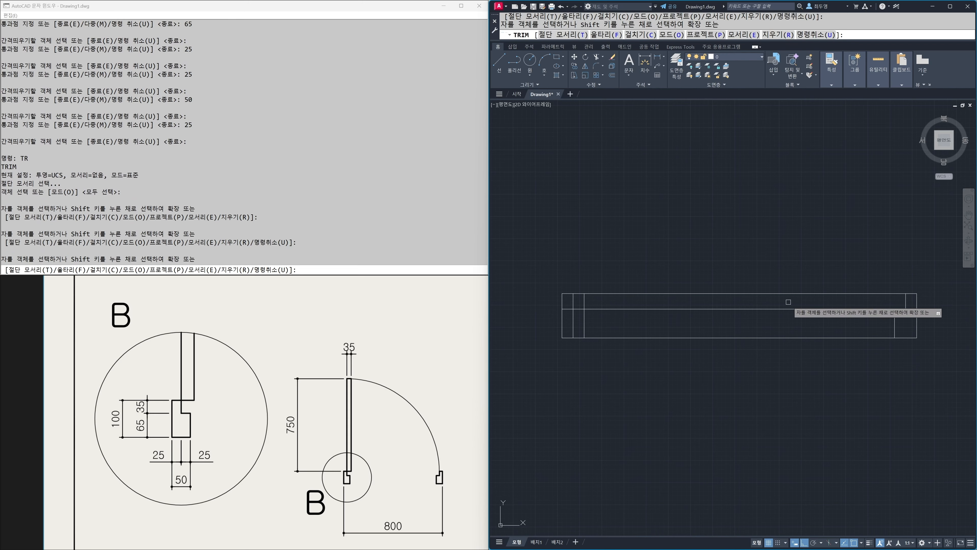
{"action": "left_click", "coordinate": [585, 302]}
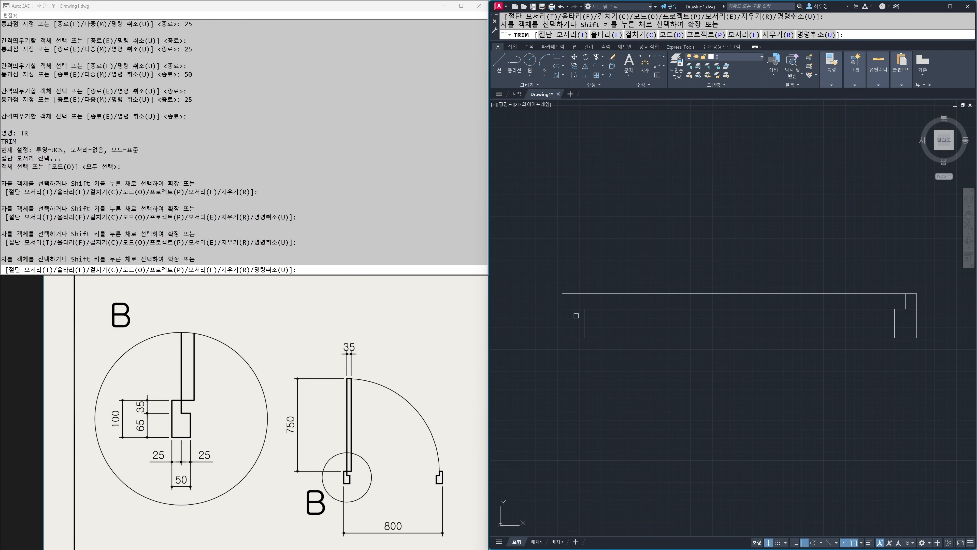
{"action": "left_click", "coordinate": [574, 318]}
{"action": "left_click", "coordinate": [573, 299]}
{"action": "left_click", "coordinate": [567, 308]}
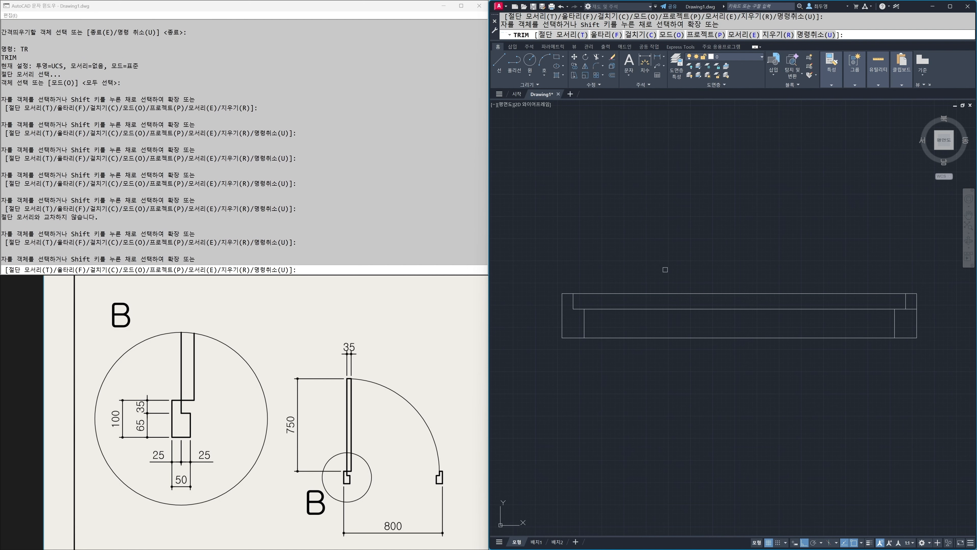
Trim away the three horizontal lines between the two jambs and the leftover horizontal segment inside the right jamb
{"action": "left_click", "coordinate": [677, 265]}
{"action": "left_click", "coordinate": [669, 376]}
{"action": "key", "text": "Return"}
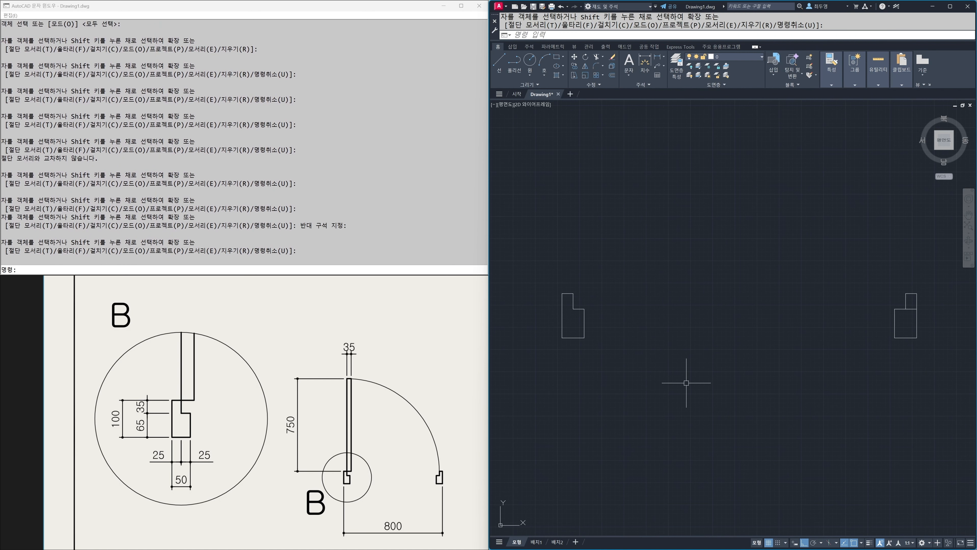
{"action": "key", "text": "Return"}
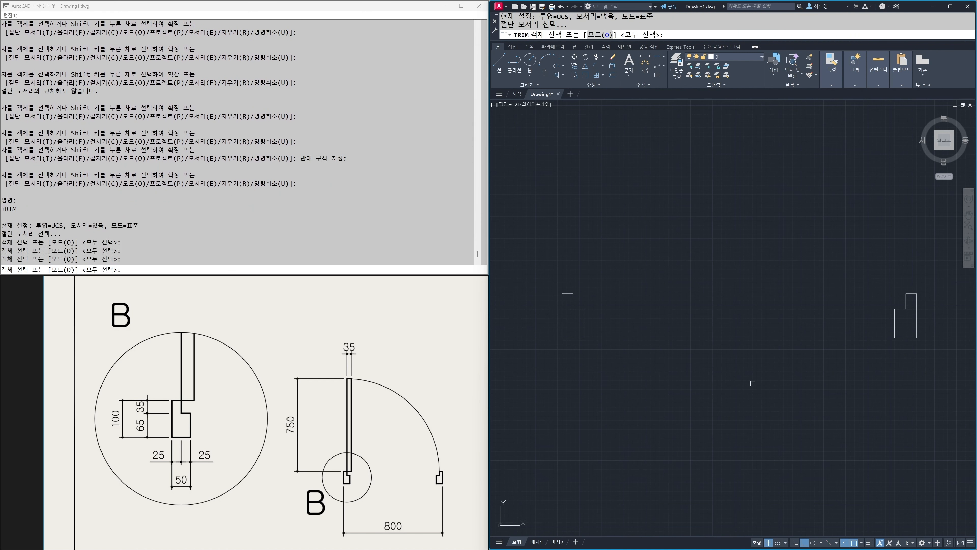
{"action": "left_click", "coordinate": [911, 308]}
{"action": "key", "text": "Return"}
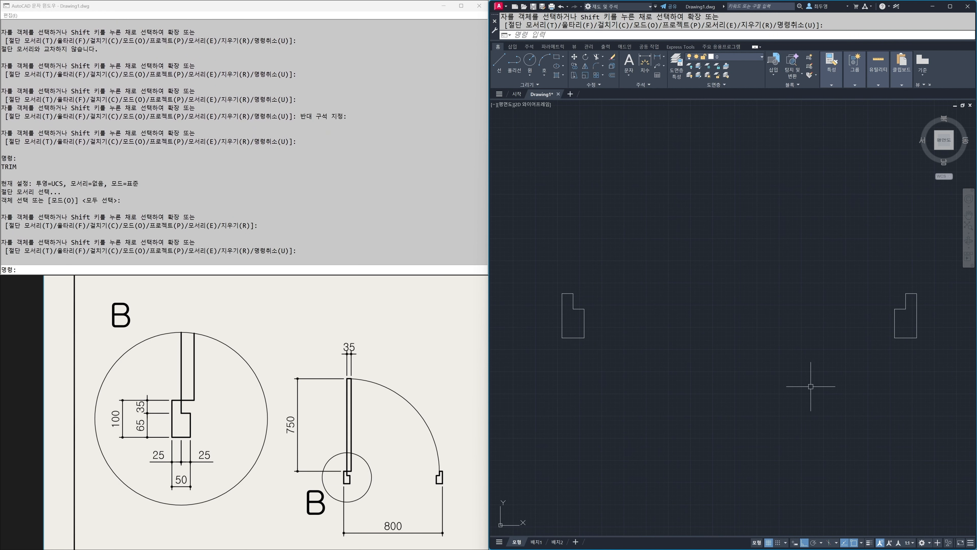
With object snap tracking off, draw a 750 line straight up from the right end of the left jamb's top edge
{"action": "scroll", "coordinate": [742, 368], "scroll_direction": "down", "scroll_amount": 2}
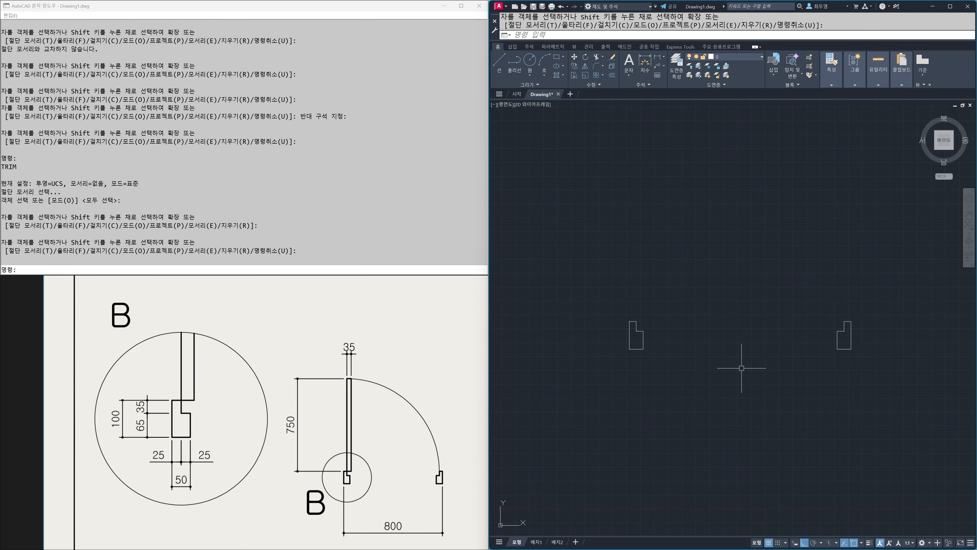
{"action": "middle_click_drag", "start_coordinate": [741, 368], "coordinate": [737, 456]}
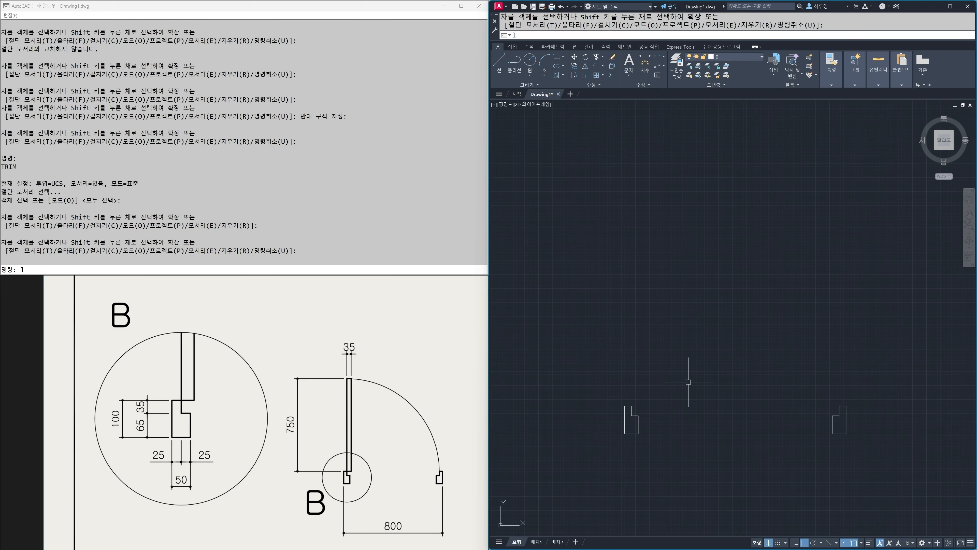
{"action": "key", "text": "Return"}
{"action": "key", "text": "F11"}
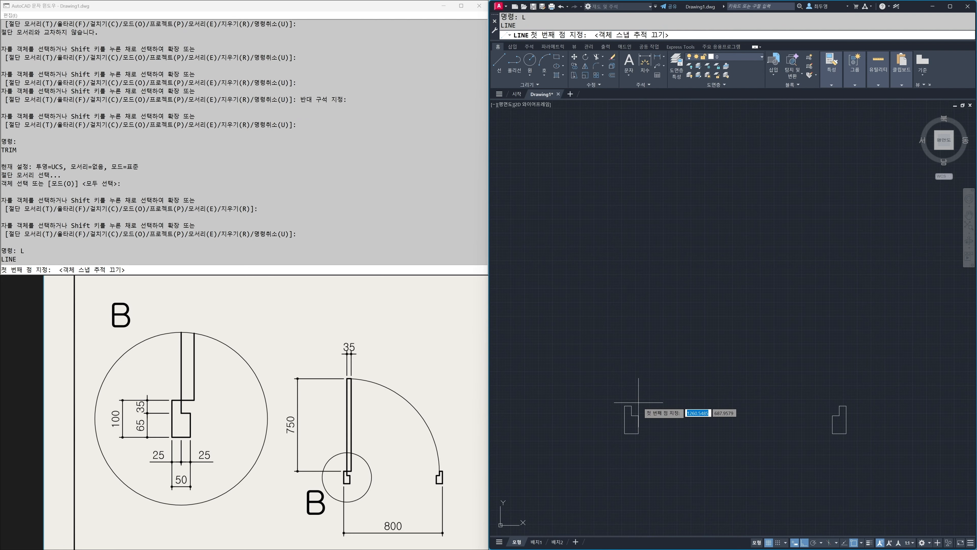
{"action": "key", "text": "F12"}
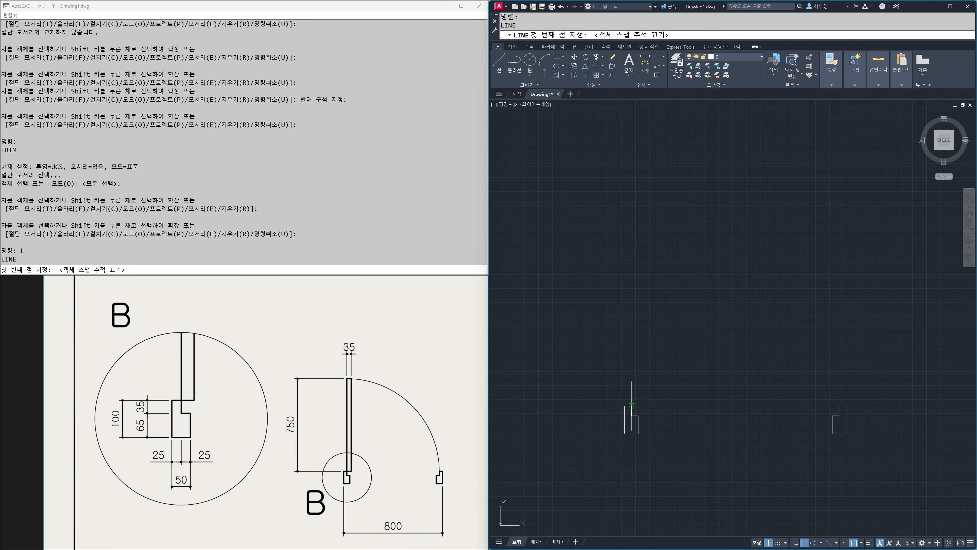
{"action": "left_click", "coordinate": [632, 406]}
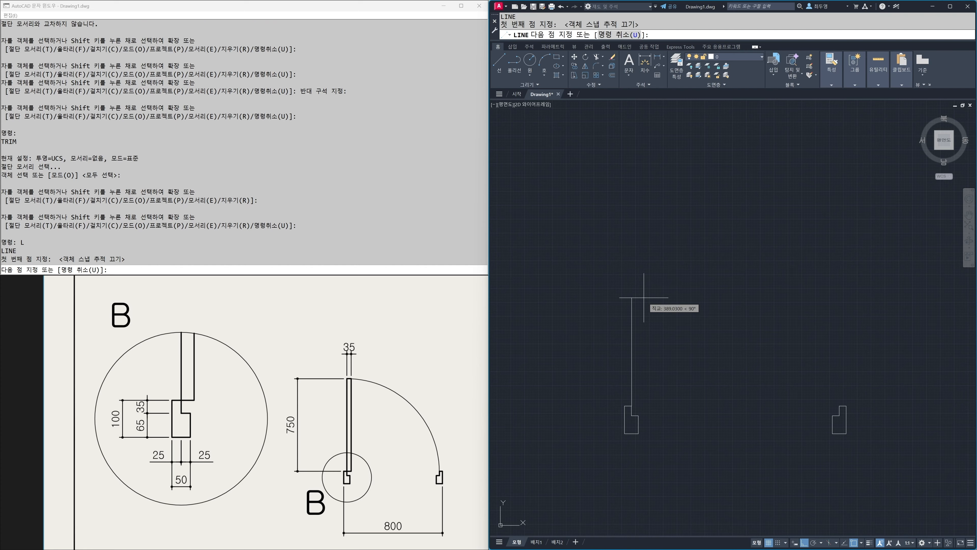
{"action": "key", "text": "Return"}
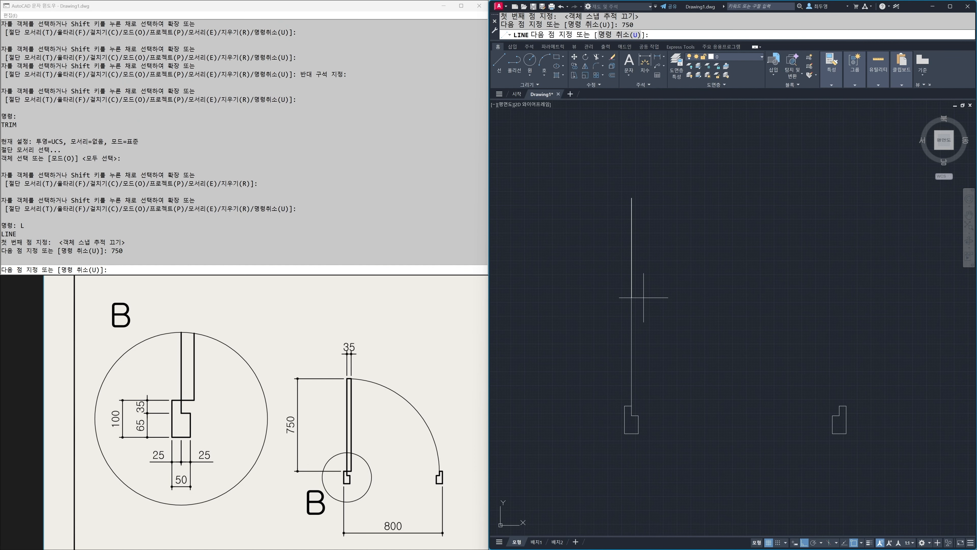
{"action": "key", "text": "Return"}
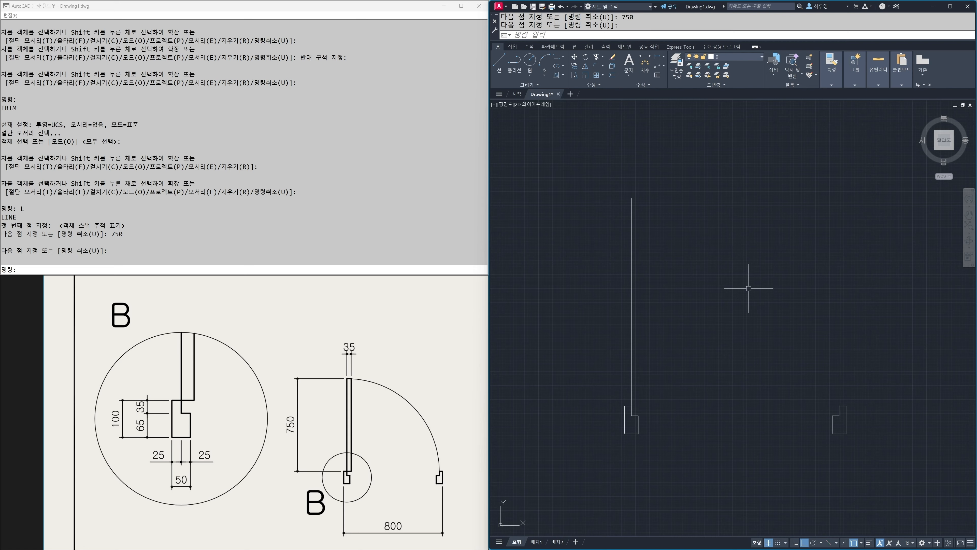
Offset the 750 door line 35 to the right
{"action": "type", "text": "o"}
{"action": "key", "text": "Return"}
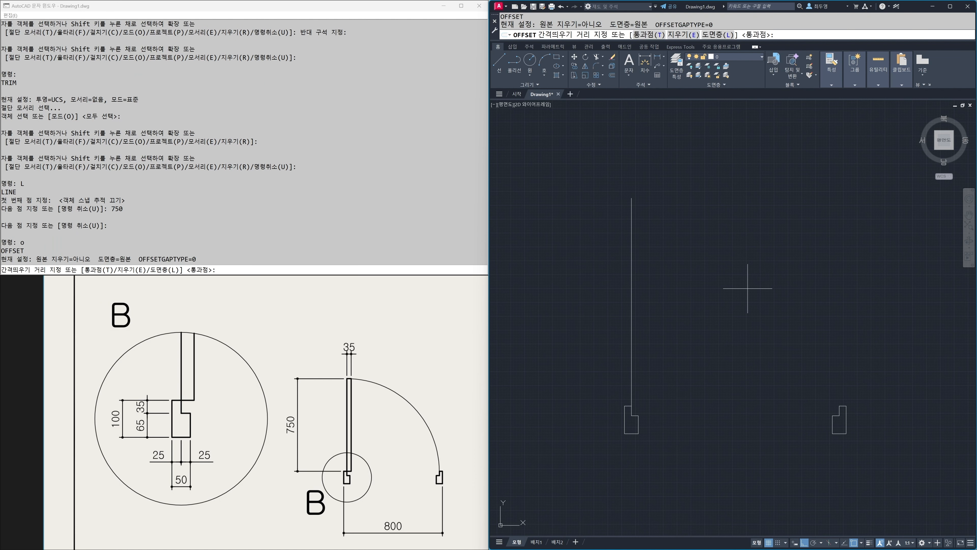
{"action": "type", "text": "35"}
{"action": "key", "text": "Return"}
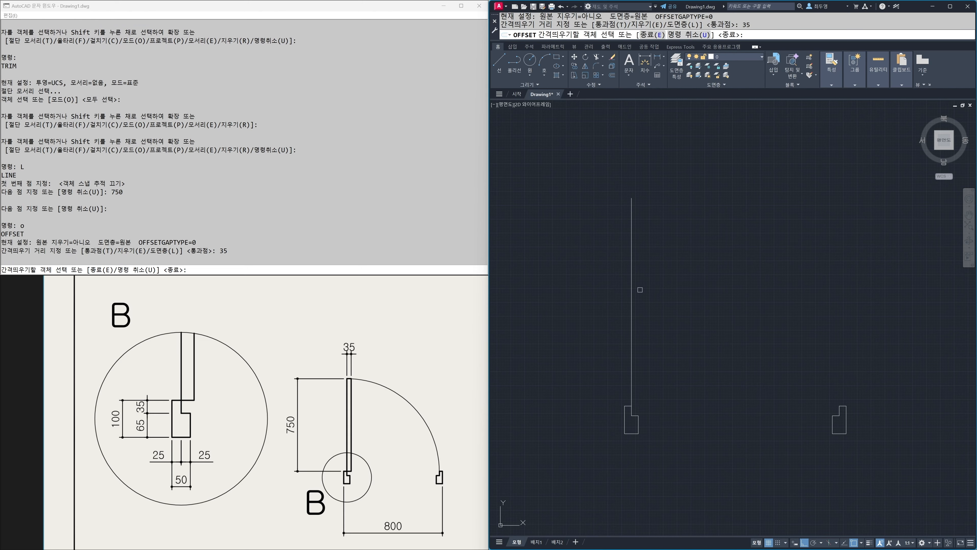
{"action": "left_click", "coordinate": [633, 292]}
{"action": "left_click", "coordinate": [656, 294]}
{"action": "key", "text": "Return"}
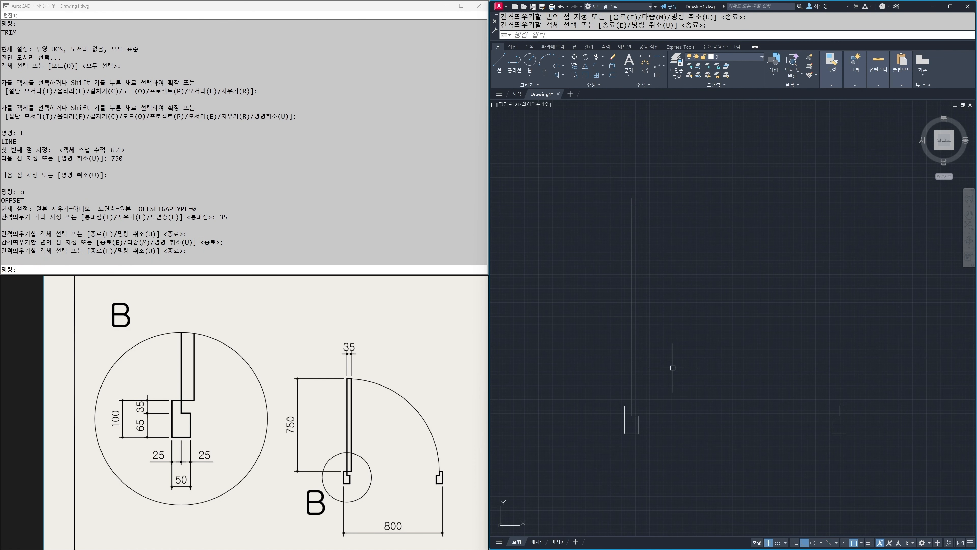
Close the door leaf's top with a line joining the upper ends of its two long sides
{"action": "type", "text": "l"}
{"action": "key", "text": "Return"}
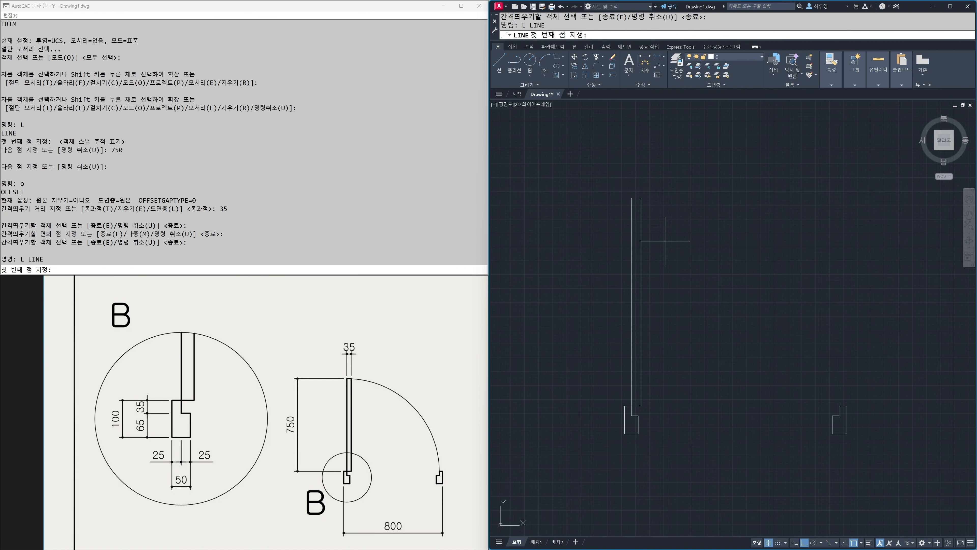
{"action": "left_click", "coordinate": [631, 199]}
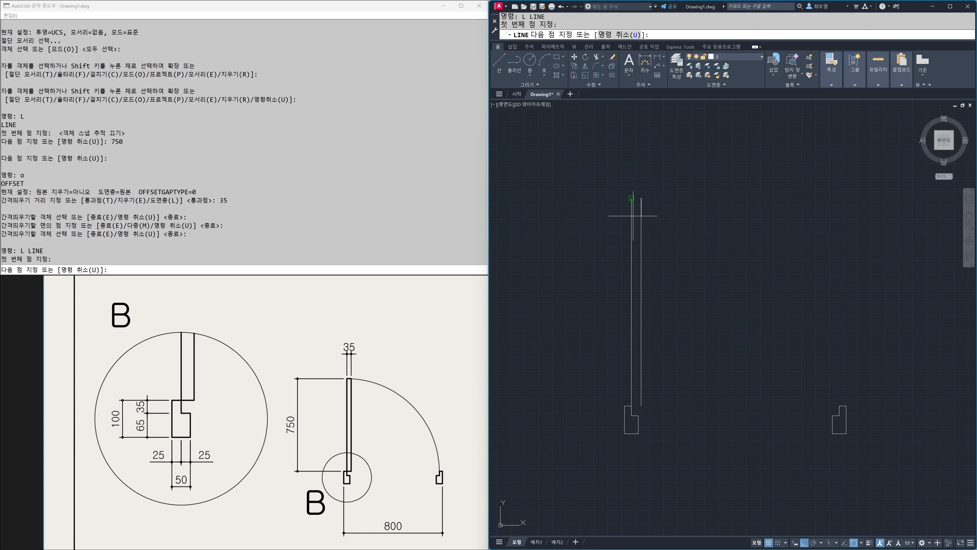
{"action": "left_click", "coordinate": [641, 199]}
{"action": "key", "text": "Return"}
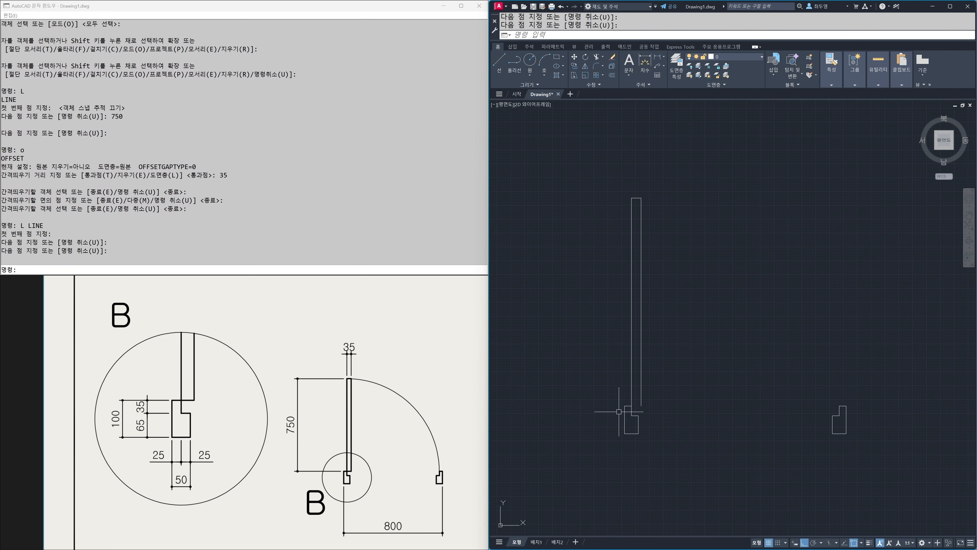
Stretch the right end of the left jamb's top edge to the lower end of the leaf's right side
{"action": "scroll", "coordinate": [628, 423], "scroll_direction": "up", "scroll_amount": 4}
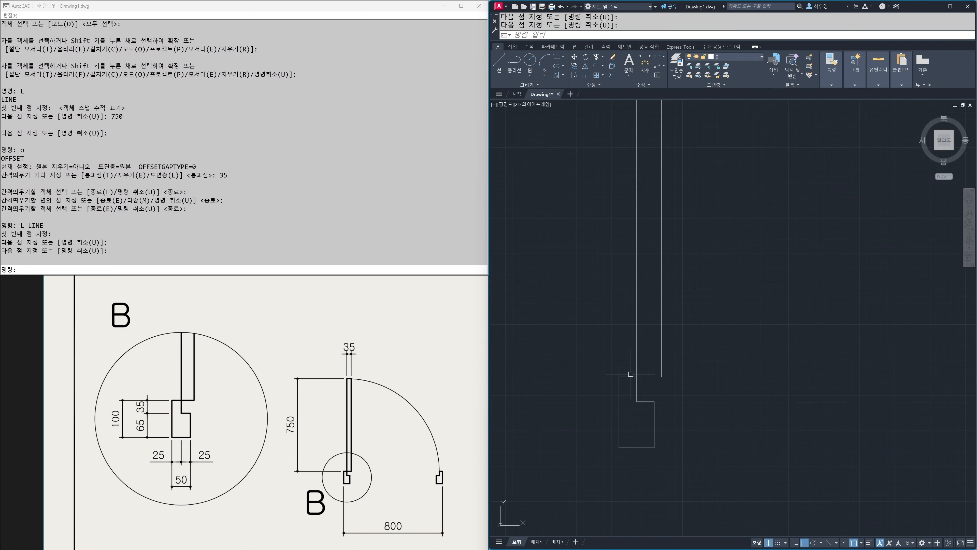
{"action": "left_click", "coordinate": [640, 376]}
{"action": "left_click", "coordinate": [662, 376]}
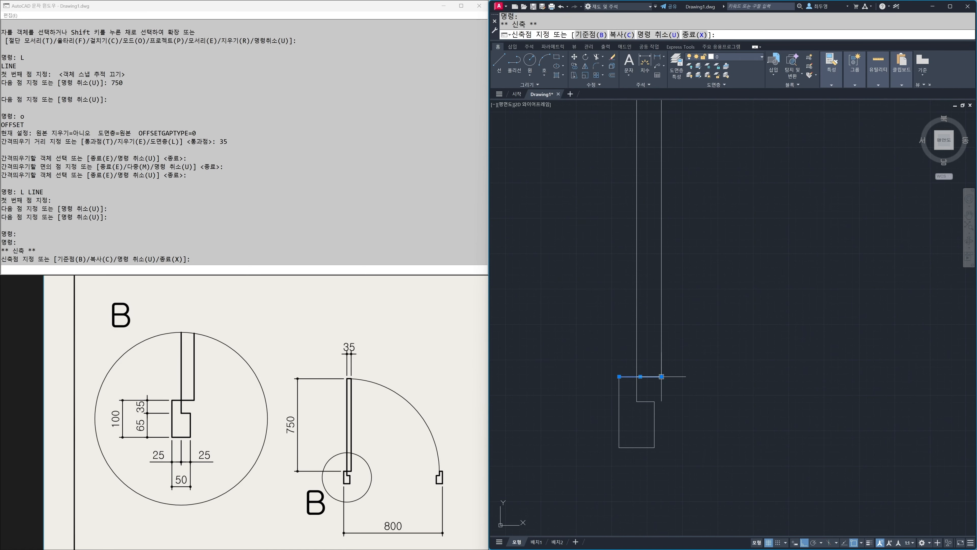
Draw a circle of radius 750 centred on the lower end of the detail B leaf's left side
{"action": "key", "text": "Escape"}
{"action": "scroll", "coordinate": [665, 402], "scroll_direction": "down", "scroll_amount": 6}
{"action": "middle_click_drag", "start_coordinate": [707, 395], "coordinate": [701, 417]}
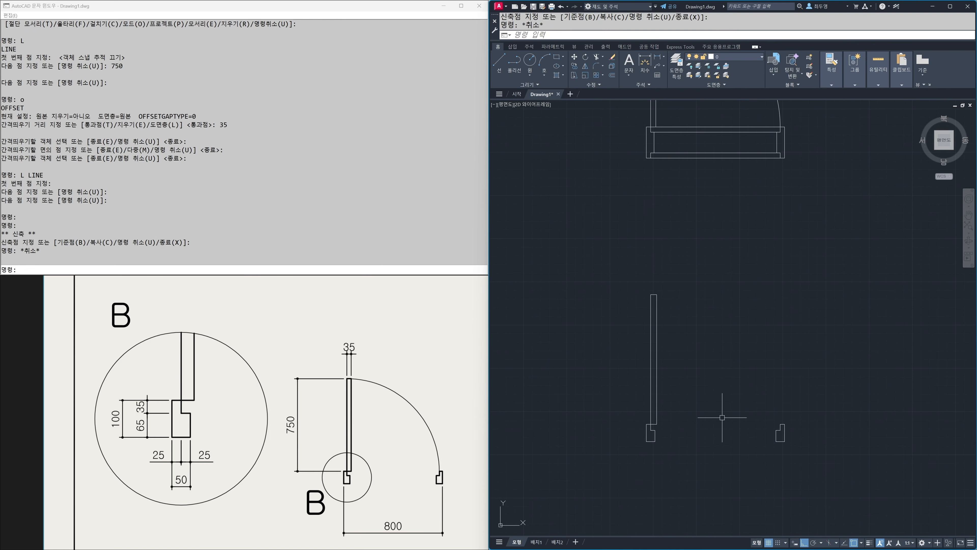
{"action": "key", "text": "Return"}
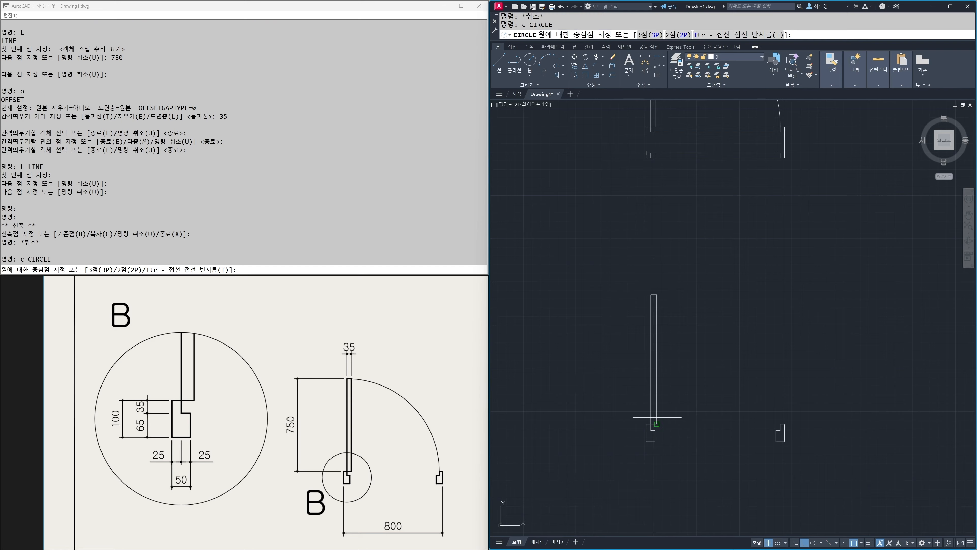
{"action": "left_click", "coordinate": [650, 424]}
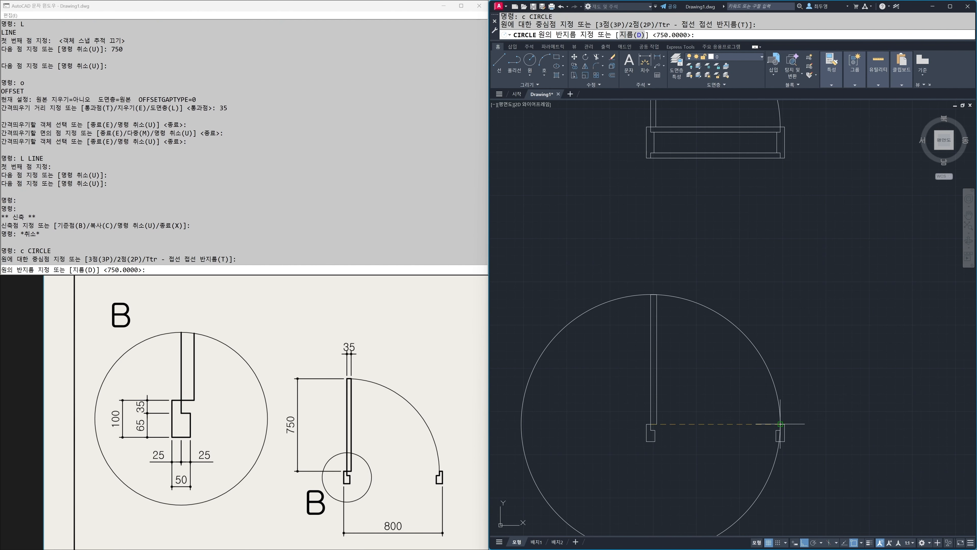
{"action": "key", "text": "Return"}
Trim the circle to the swing arc between the leaf's right side and the top edge of the right jamb
{"action": "type", "text": "tr"}
{"action": "key", "text": "Return"}
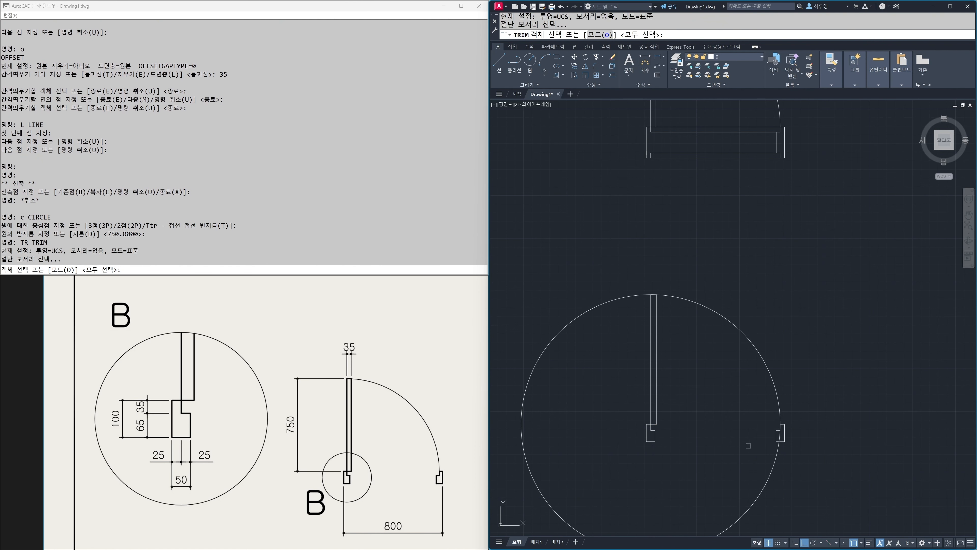
{"action": "scroll", "coordinate": [744, 421], "scroll_direction": "up", "scroll_amount": 2}
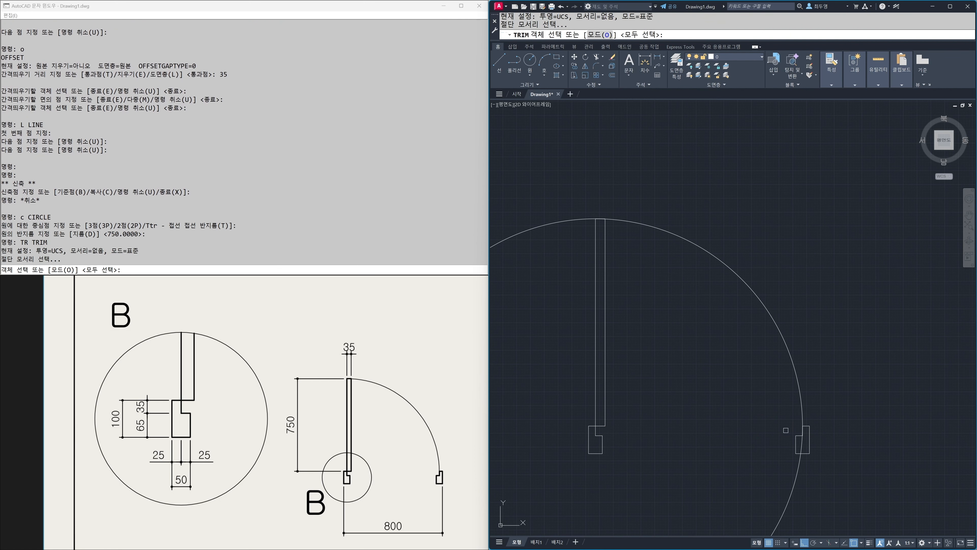
{"action": "scroll", "coordinate": [808, 431], "scroll_direction": "up", "scroll_amount": 4}
{"action": "left_click", "coordinate": [808, 417]}
{"action": "scroll", "coordinate": [796, 418], "scroll_direction": "down", "scroll_amount": 4}
{"action": "middle_click_drag", "start_coordinate": [746, 416], "coordinate": [785, 423]}
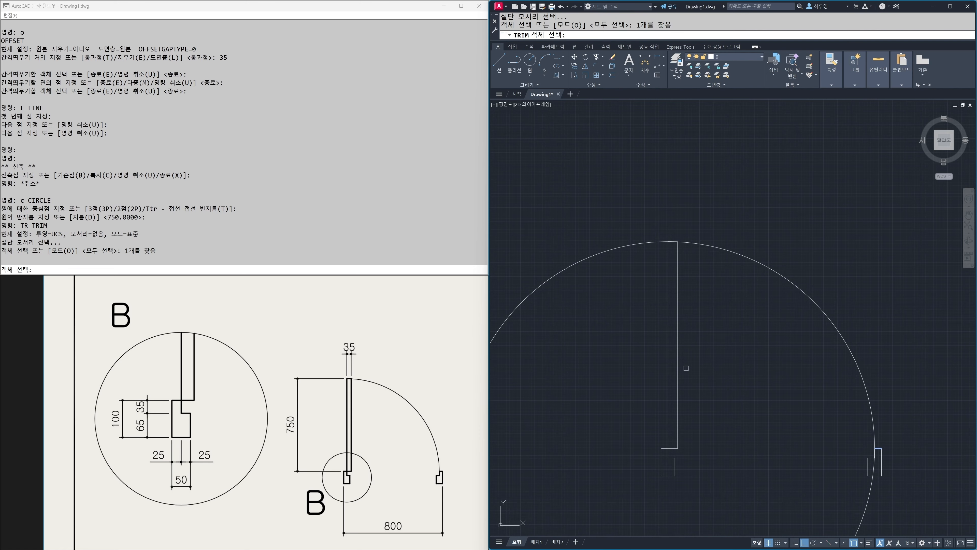
{"action": "left_click", "coordinate": [679, 367]}
{"action": "key", "text": "Return"}
{"action": "left_click", "coordinate": [609, 299]}
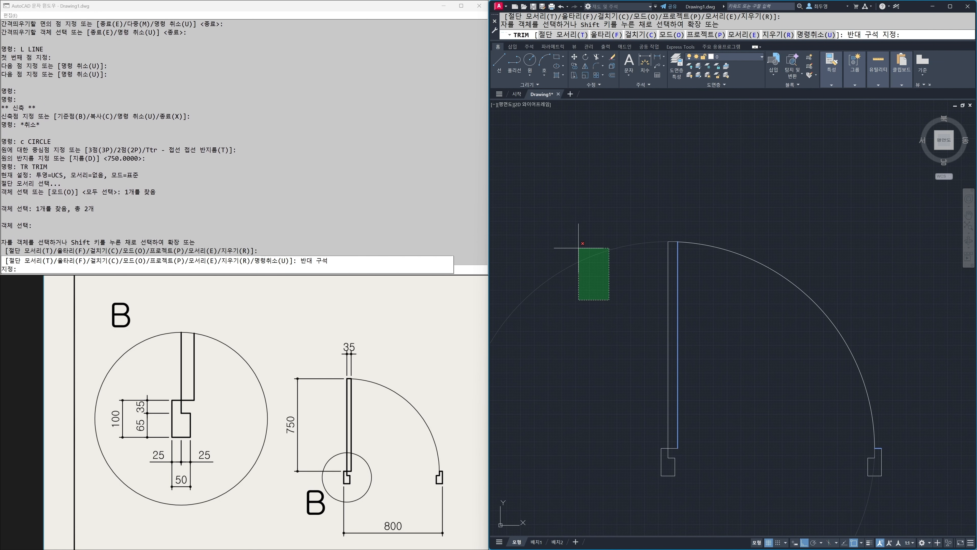
{"action": "left_click", "coordinate": [578, 248]}
{"action": "key", "text": "Return"}
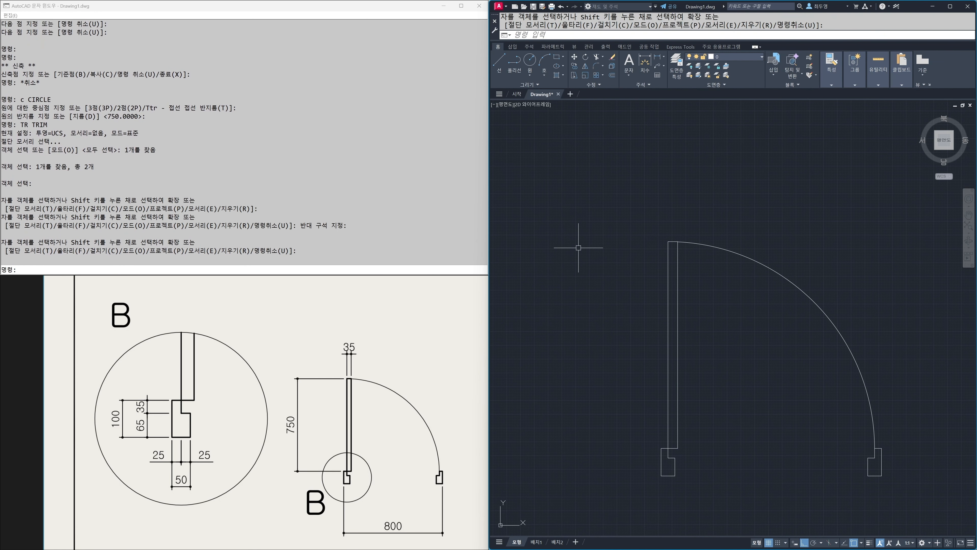
Stretch the upper end of the swing arc to the leaf's top right corner
{"action": "type", "text": "z"}
{"action": "key", "text": "Return"}
{"action": "left_click", "coordinate": [649, 228]}
{"action": "scroll", "coordinate": [704, 251], "scroll_direction": "up", "scroll_amount": 1}
{"action": "left_click", "coordinate": [704, 250]}
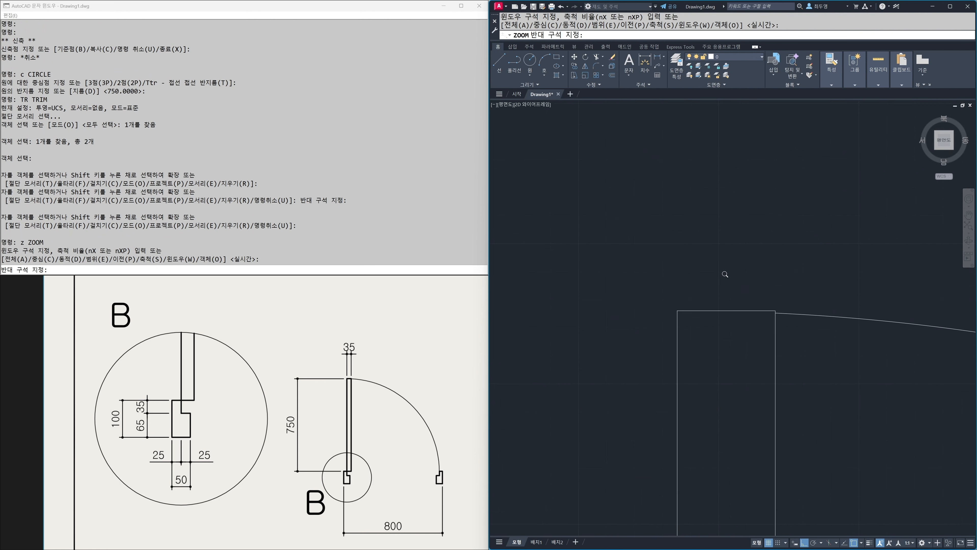
{"action": "left_click", "coordinate": [777, 312]}
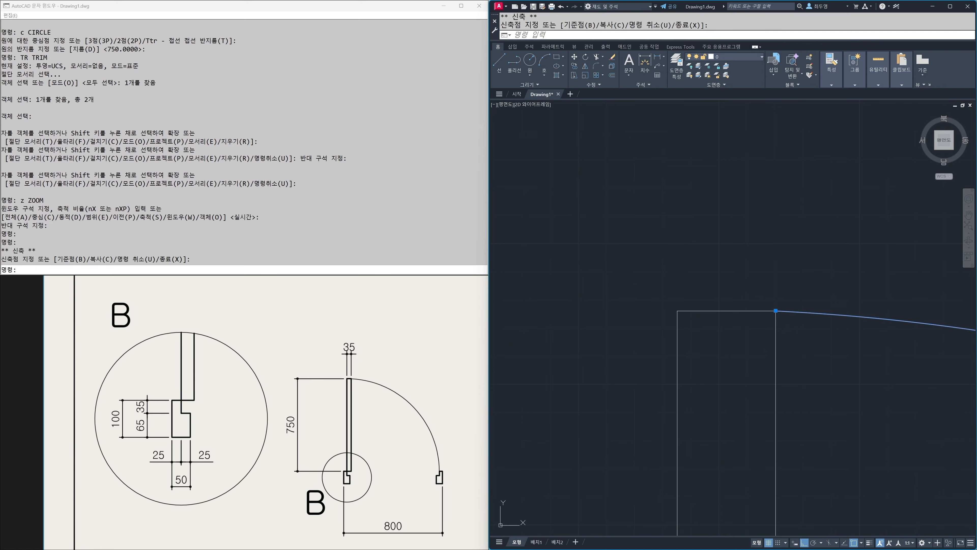
{"action": "key", "text": "Escape"}
Copy both doors without their swing arcs twice to the right, placing the first copy about 1870 away
{"action": "type", "text": "z"}
{"action": "key", "text": "Return"}
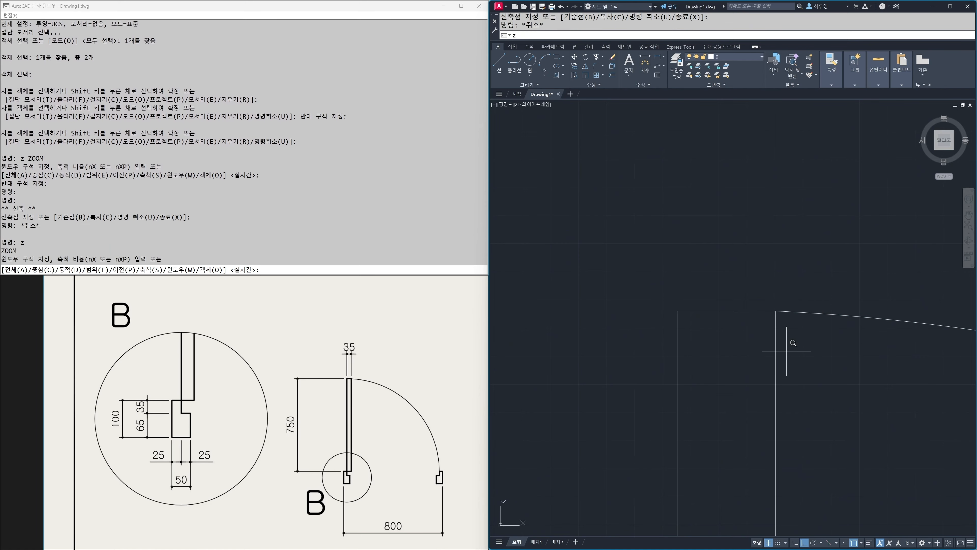
{"action": "type", "text": "a"}
{"action": "key", "text": "Return"}
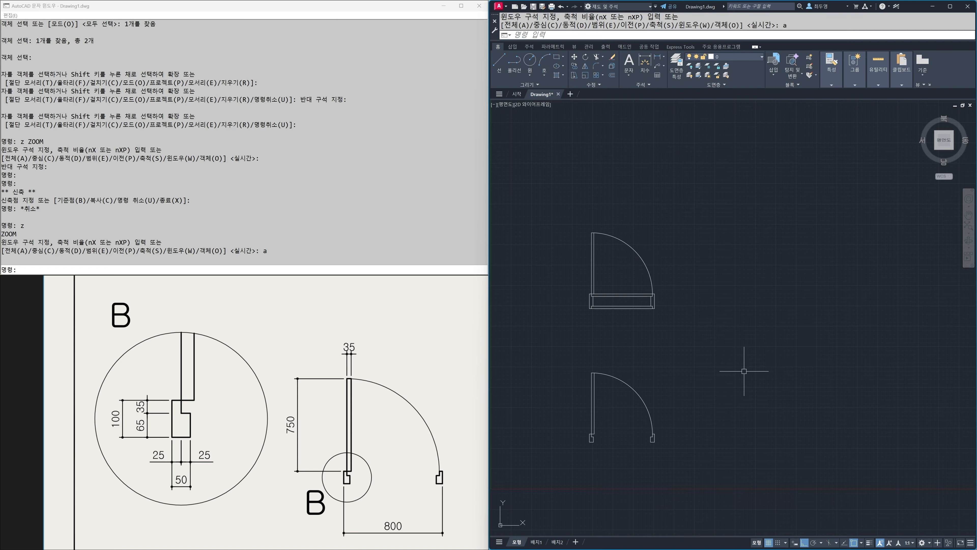
{"action": "type", "text": "cp"}
{"action": "key", "text": "Return"}
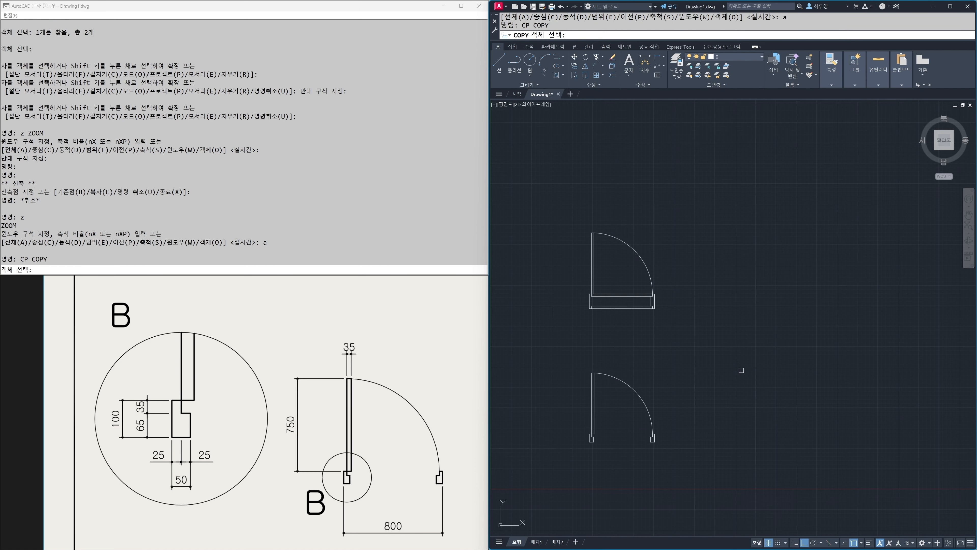
{"action": "left_click", "coordinate": [743, 477]}
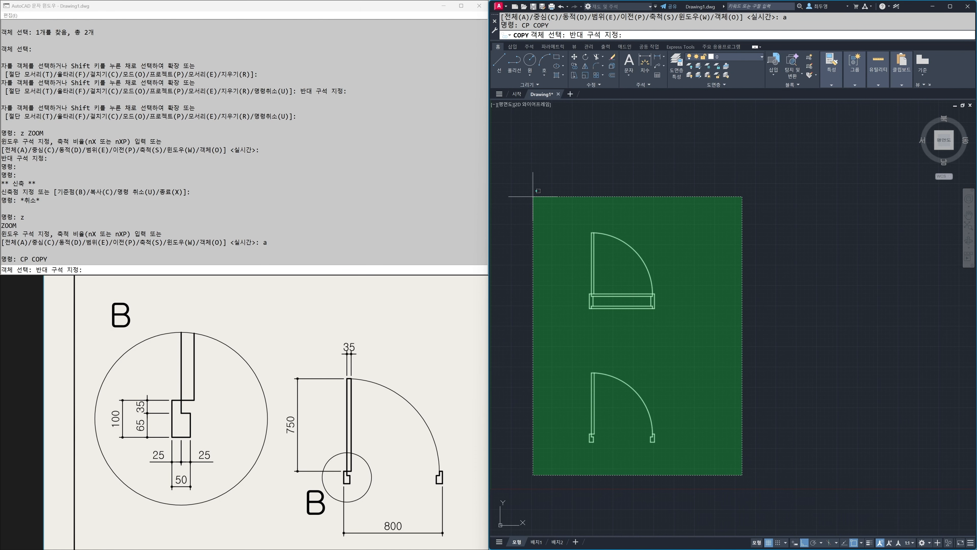
{"action": "left_click", "coordinate": [533, 197]}
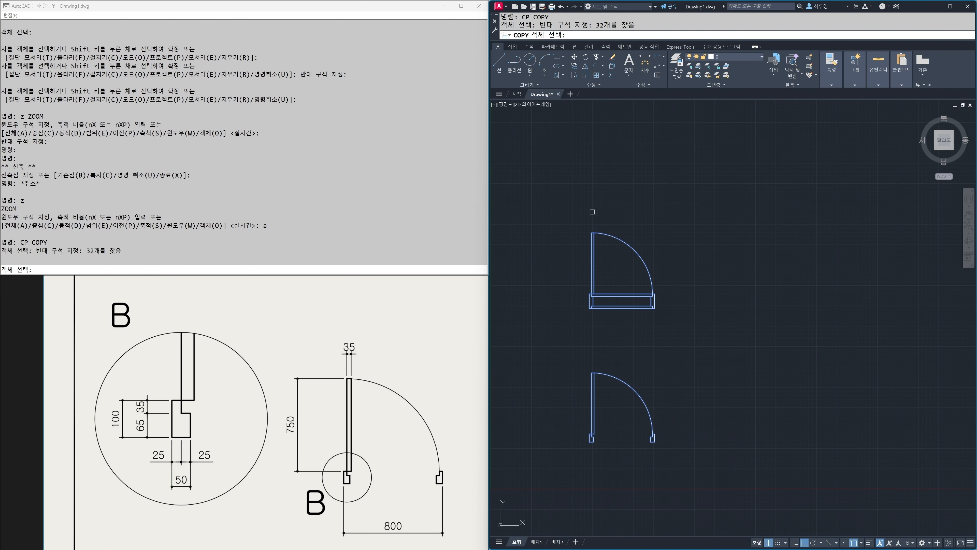
{"action": "left_click", "coordinate": [640, 255], "text": "shift"}
{"action": "left_click", "coordinate": [643, 396], "text": "shift"}
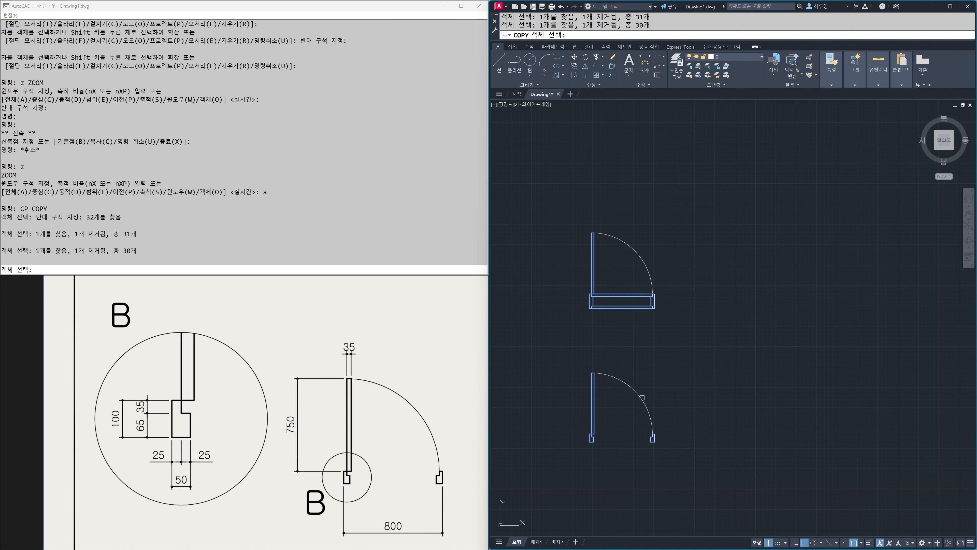
{"action": "key", "text": "Return"}
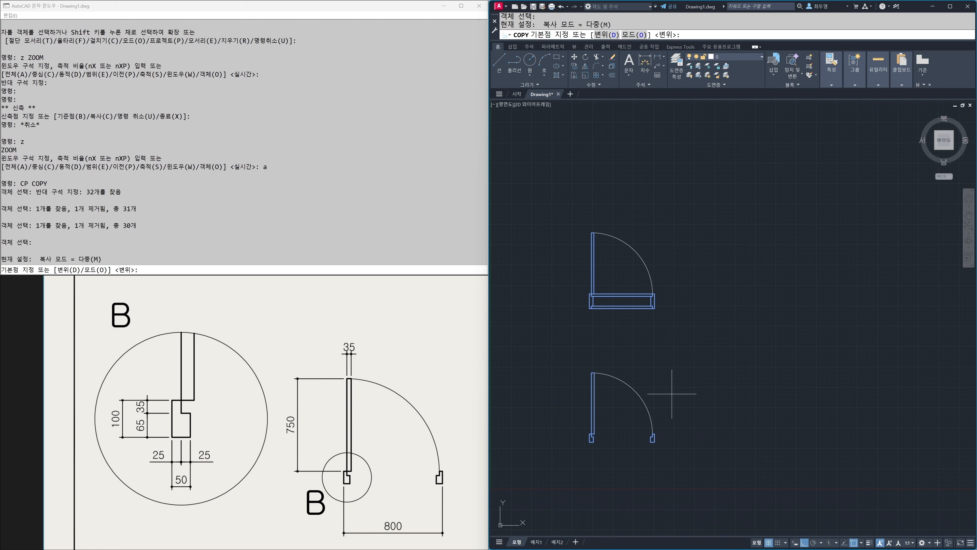
{"action": "left_click", "coordinate": [672, 394]}
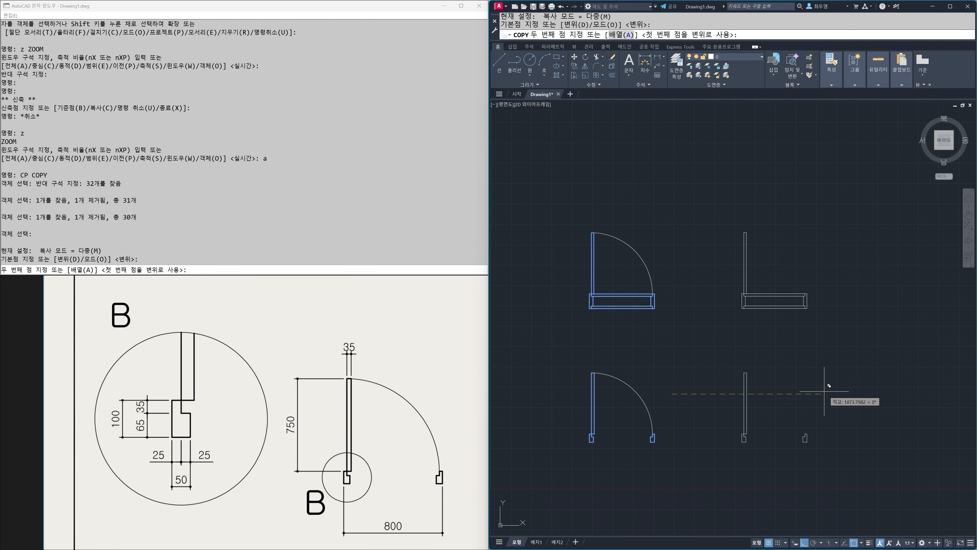
{"action": "left_click", "coordinate": [823, 391]}
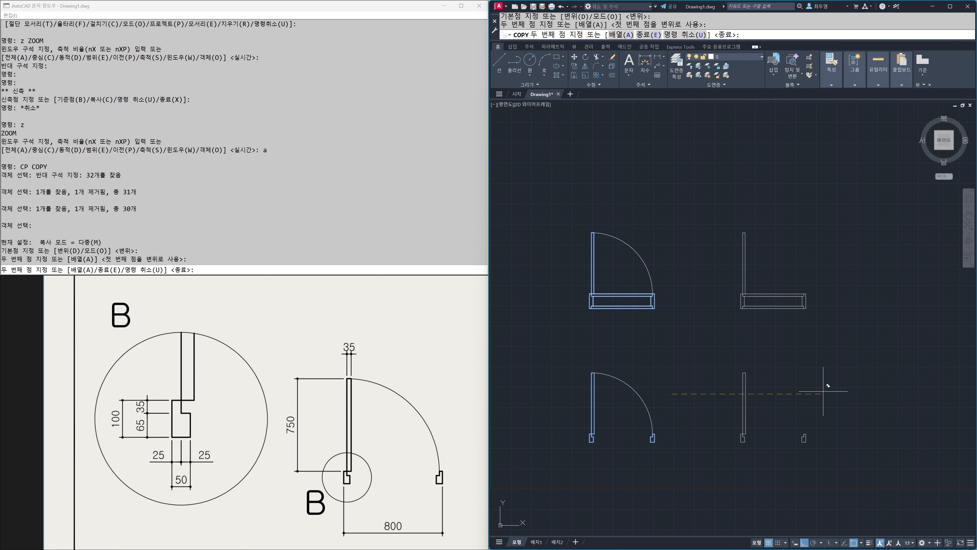
{"action": "left_click", "coordinate": [967, 387]}
{"action": "key", "text": "Return"}
{"action": "middle_click_drag", "start_coordinate": [858, 378], "coordinate": [827, 379]}
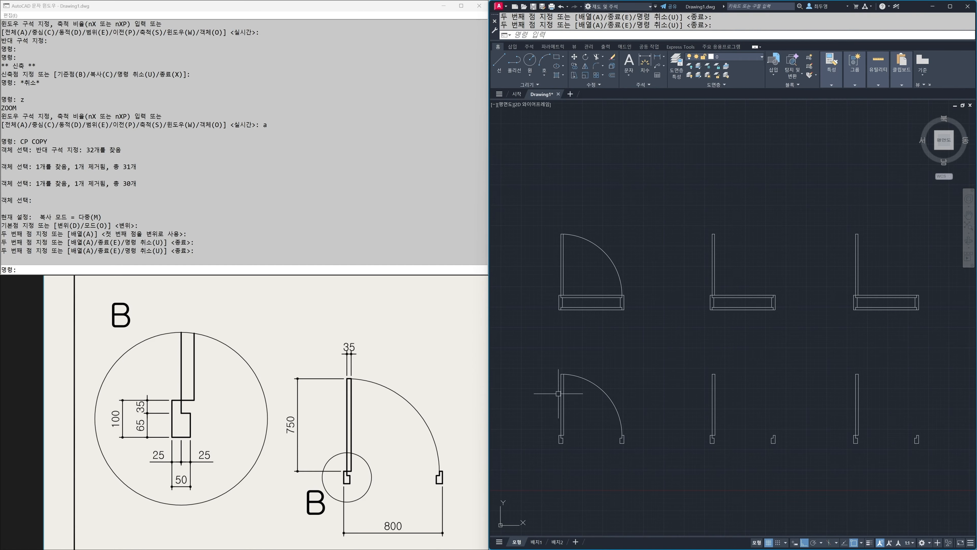
Following the reference sheet, stretch the right ends of both middle doors 100 to the right for the 900 width
{"action": "double_click", "coordinate": [337, 379]}
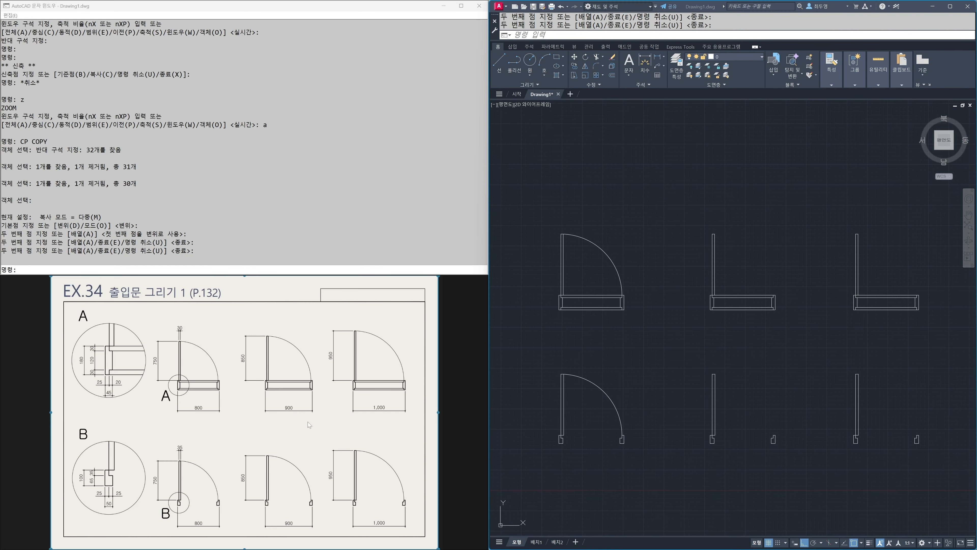
{"action": "scroll", "coordinate": [300, 431], "scroll_direction": "up", "scroll_amount": 2}
{"action": "scroll", "coordinate": [303, 437], "scroll_direction": "down", "scroll_amount": 1}
{"action": "left_click_drag", "start_coordinate": [297, 439], "coordinate": [262, 429]}
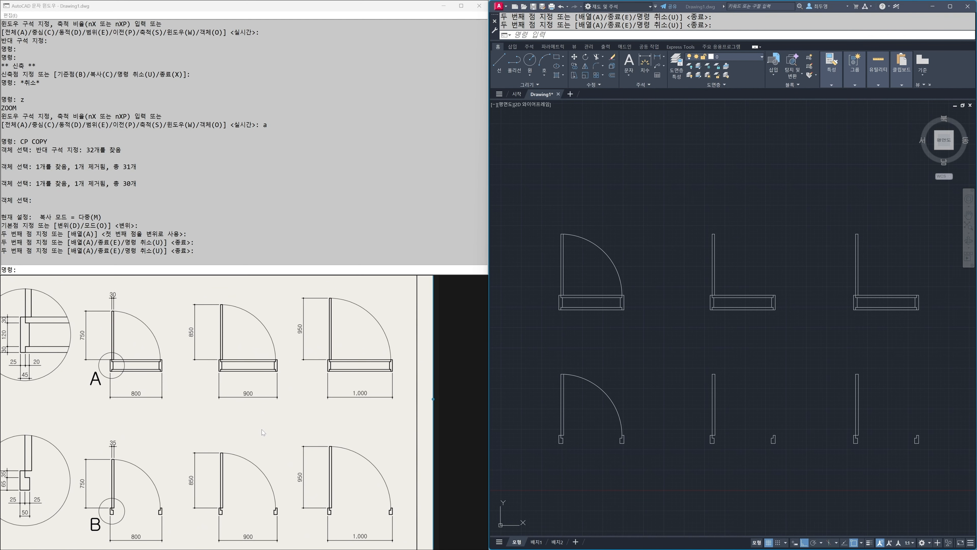
{"action": "left_click", "coordinate": [672, 431]}
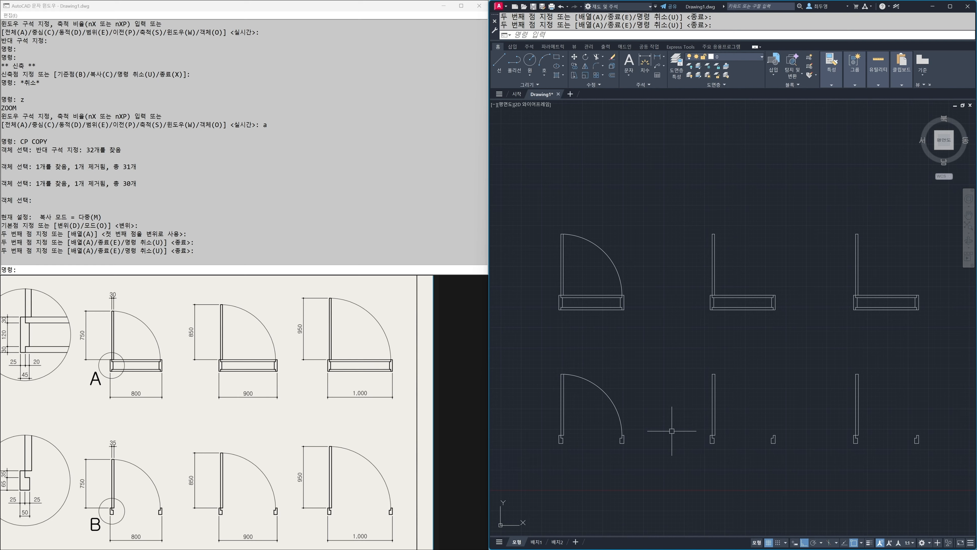
{"action": "type", "text": "s"}
{"action": "key", "text": "Return"}
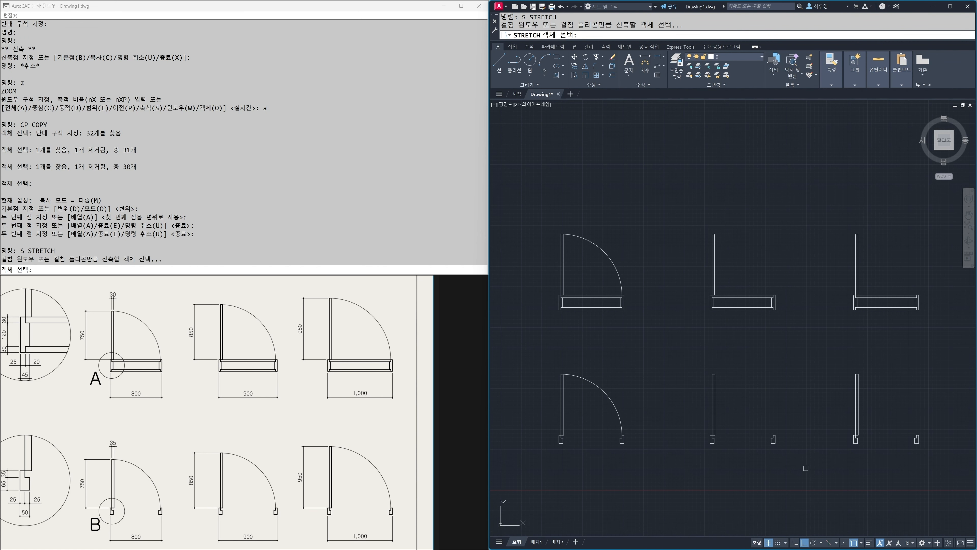
{"action": "left_click", "coordinate": [813, 470]}
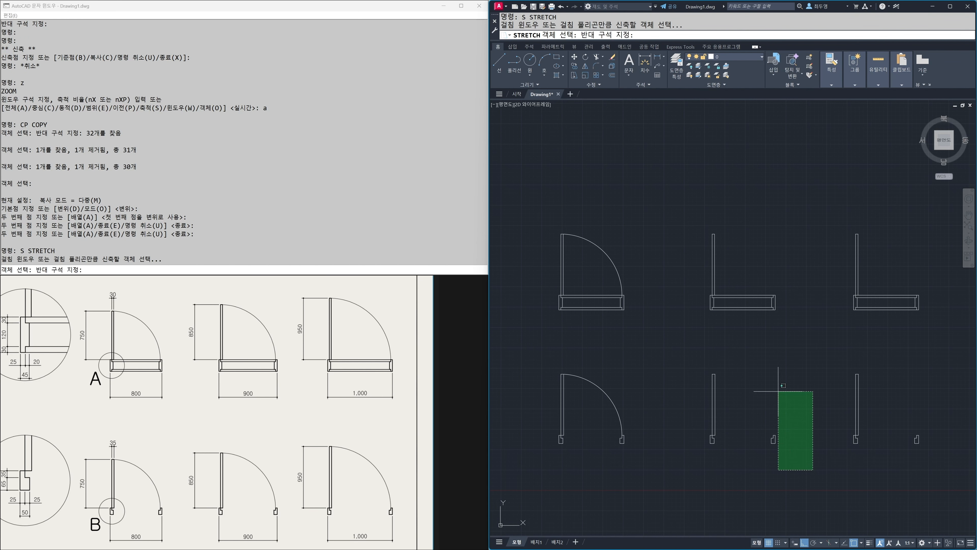
{"action": "left_click", "coordinate": [756, 278]}
{"action": "key", "text": "Return"}
{"action": "left_click", "coordinate": [764, 238]}
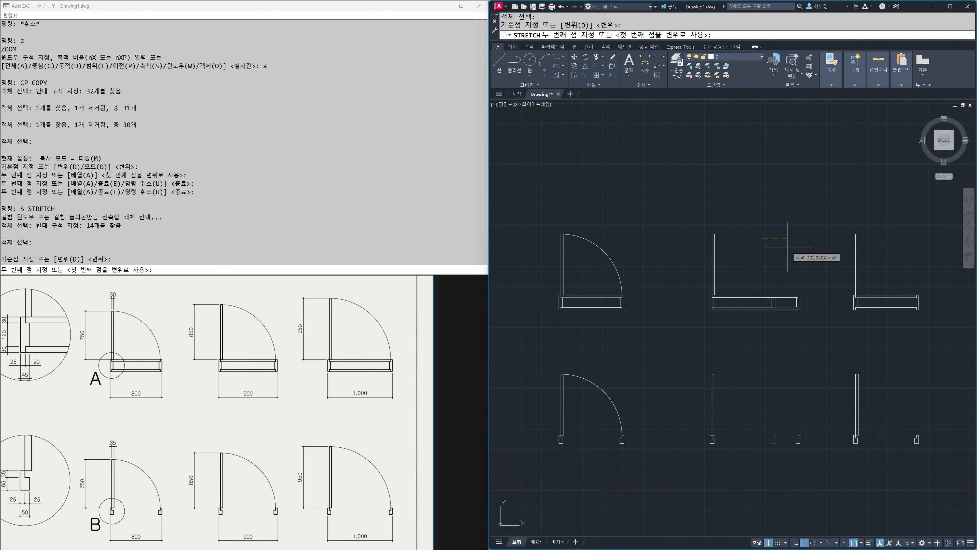
{"action": "type", "text": "100"}
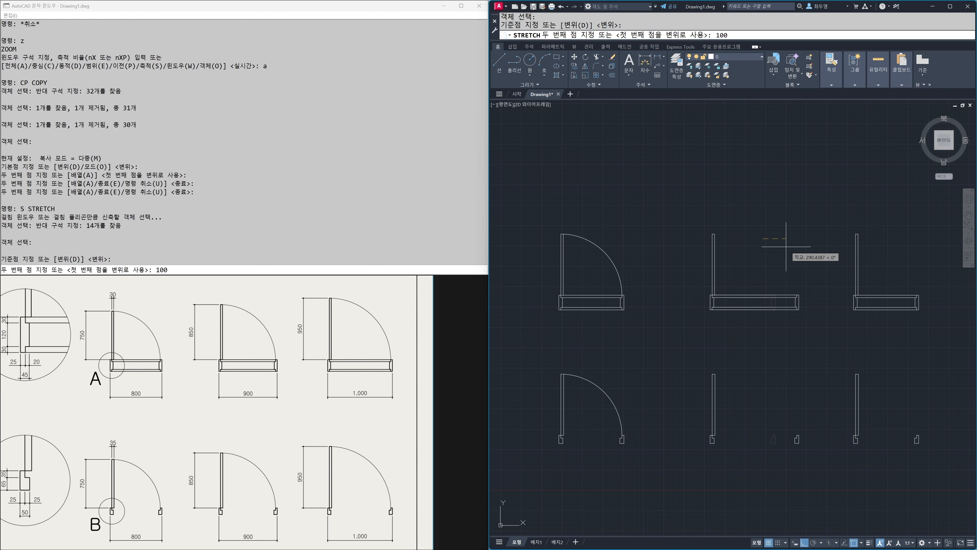
{"action": "key", "text": "Return"}
Stretch the right ends of both rightmost doors 200 to the right for the 1,000 width
{"action": "key", "text": "Return"}
{"action": "left_click_drag", "start_coordinate": [952, 460], "coordinate": [900, 273]}
{"action": "key", "text": "Return"}
{"action": "left_click", "coordinate": [899, 273]}
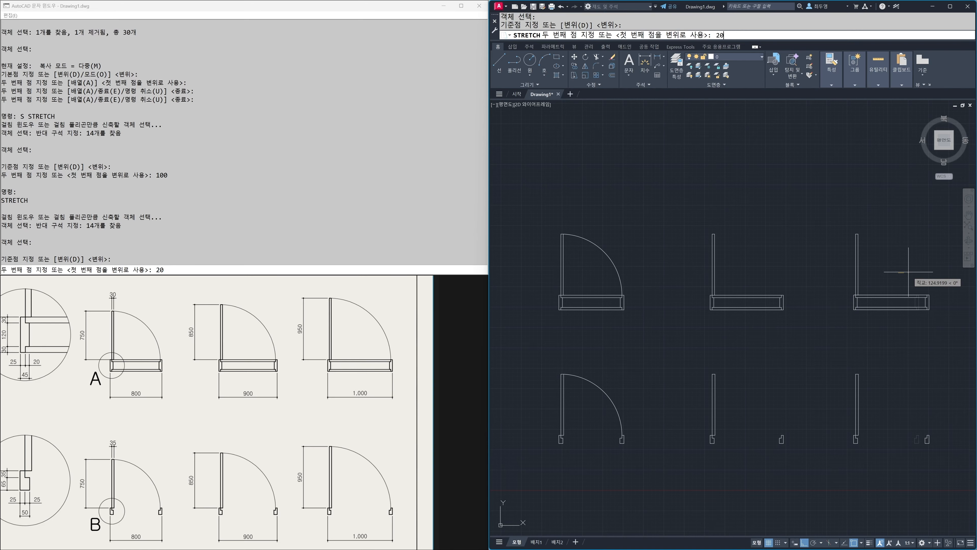
{"action": "key", "text": "Return"}
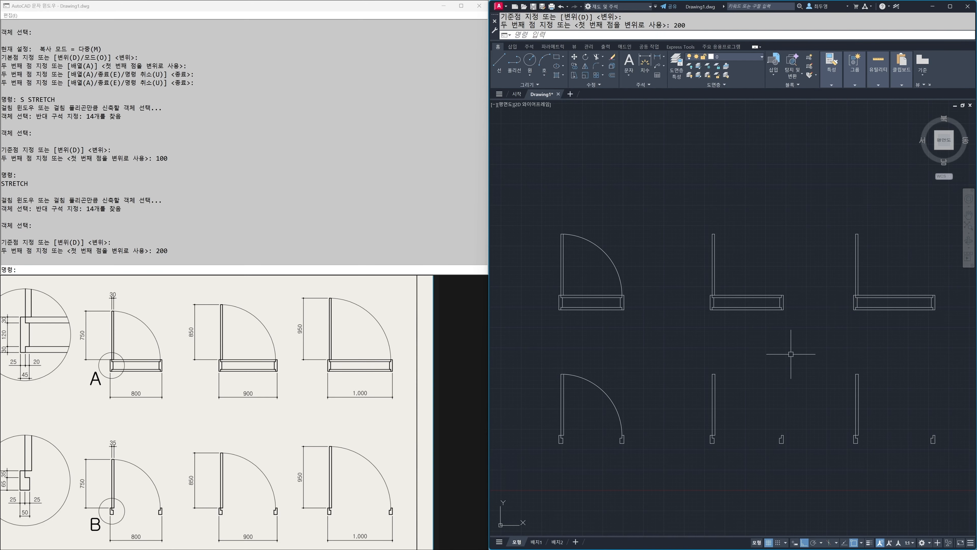
Stretch the tops of both middle door leaves 100 upward to make them 850 long
{"action": "key", "text": "Return"}
{"action": "left_click", "coordinate": [762, 387]}
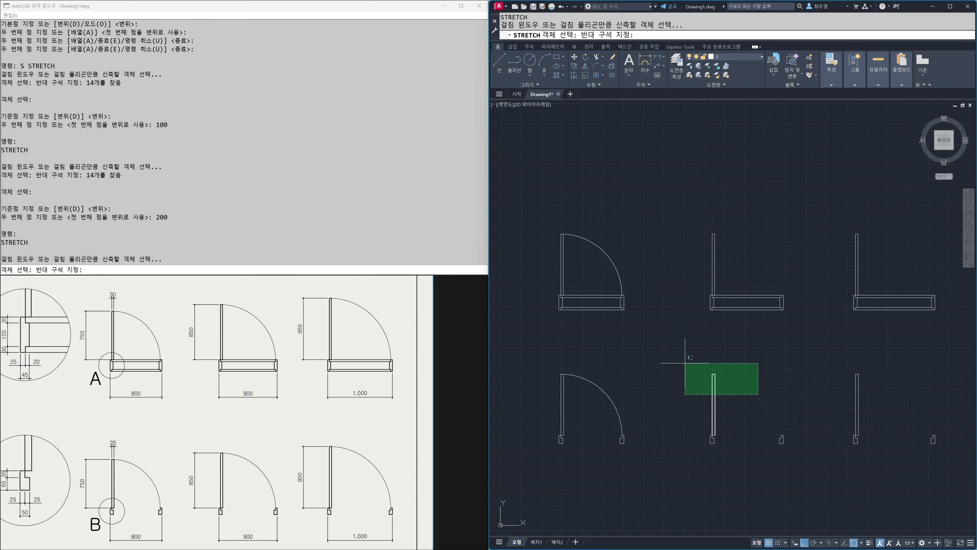
{"action": "left_click", "coordinate": [687, 365]}
{"action": "left_click", "coordinate": [743, 246]}
{"action": "left_click", "coordinate": [689, 219]}
{"action": "key", "text": "Return"}
{"action": "left_click", "coordinate": [667, 307]}
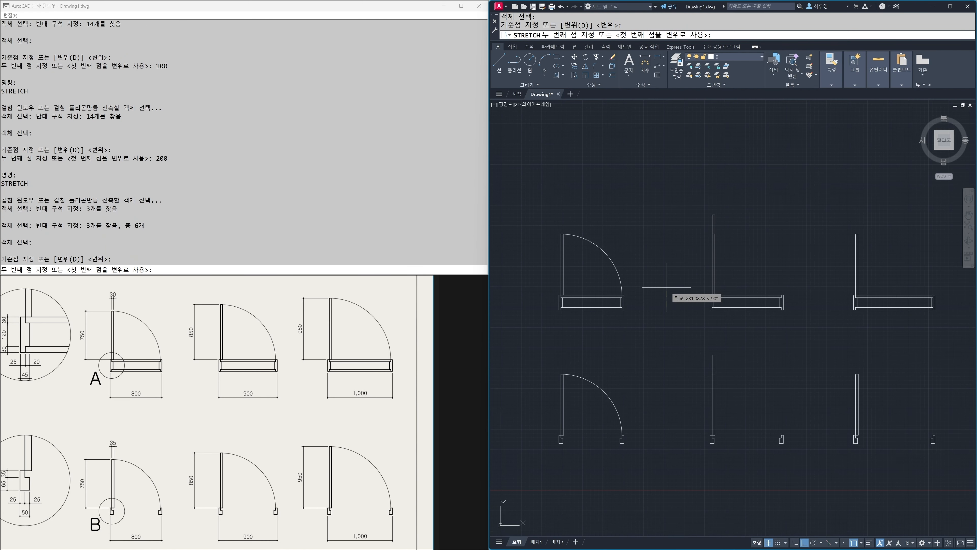
{"action": "key", "text": "Return"}
Stretch the tops of both rightmost door leaves 200 upward to make them 950 long
{"action": "key", "text": "Return"}
{"action": "left_click", "coordinate": [886, 386]}
{"action": "left_click", "coordinate": [838, 357]}
{"action": "left_click", "coordinate": [885, 251]}
{"action": "left_click", "coordinate": [834, 207]}
{"action": "key", "text": "Return"}
{"action": "left_click", "coordinate": [831, 266]}
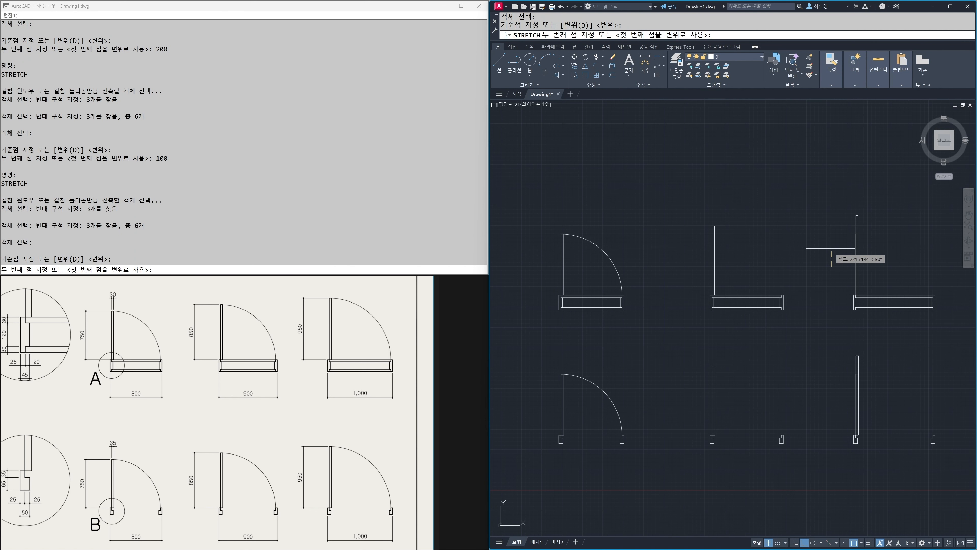
{"action": "key", "text": "Return"}
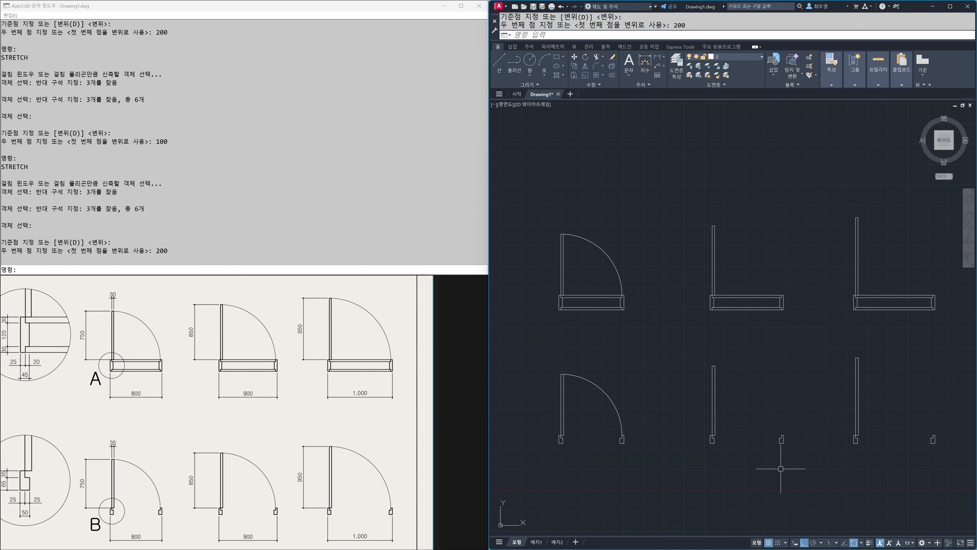
Measure the overall width of the middle detail B door between the outer lower corners of its frames
{"action": "scroll", "coordinate": [751, 449], "scroll_direction": "up", "scroll_amount": 4}
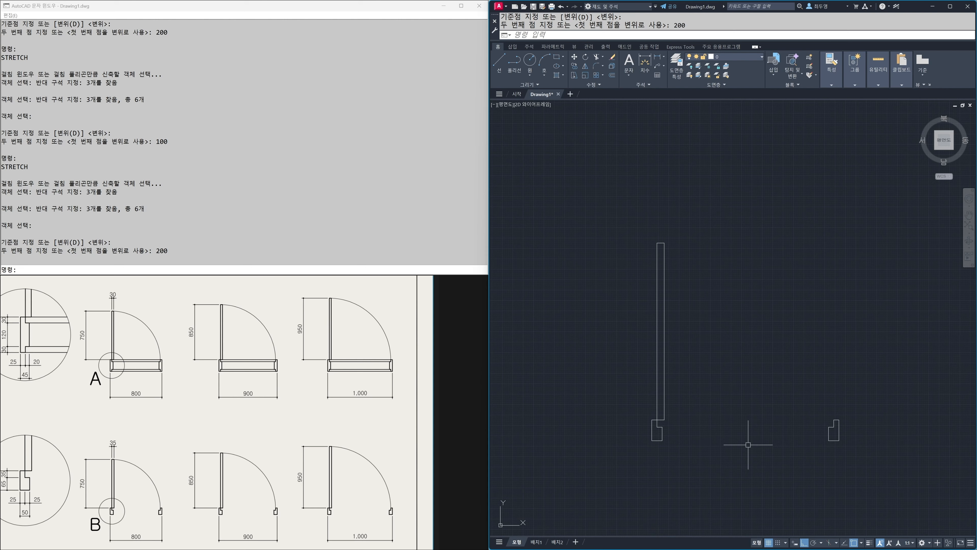
{"action": "type", "text": "do"}
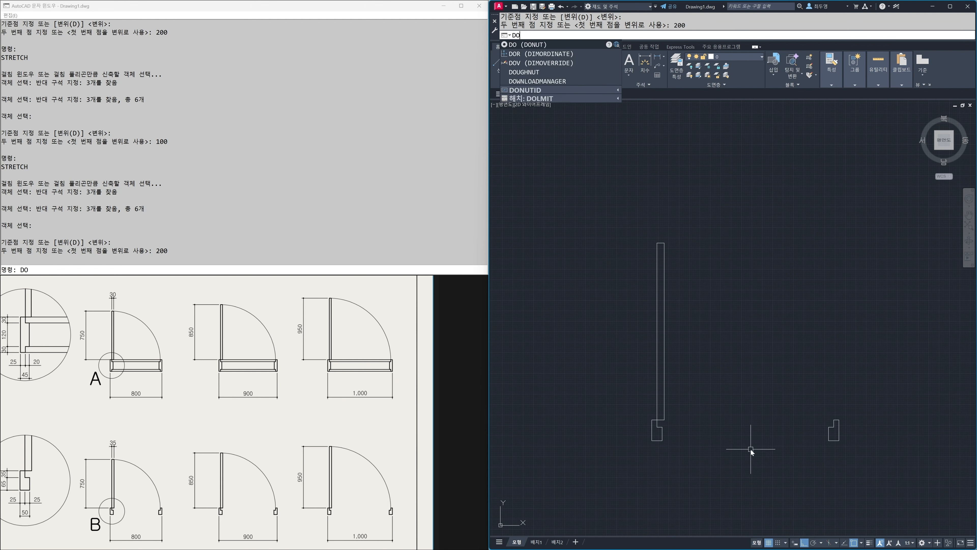
{"action": "key", "text": "BackSpace"}
{"action": "type", "text": "i"}
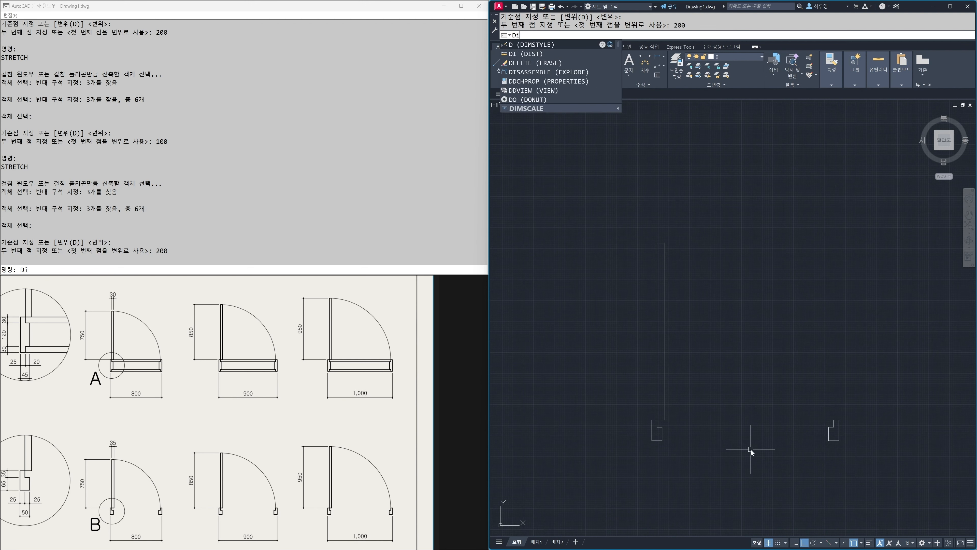
{"action": "key", "text": "Return"}
{"action": "left_click", "coordinate": [652, 440]}
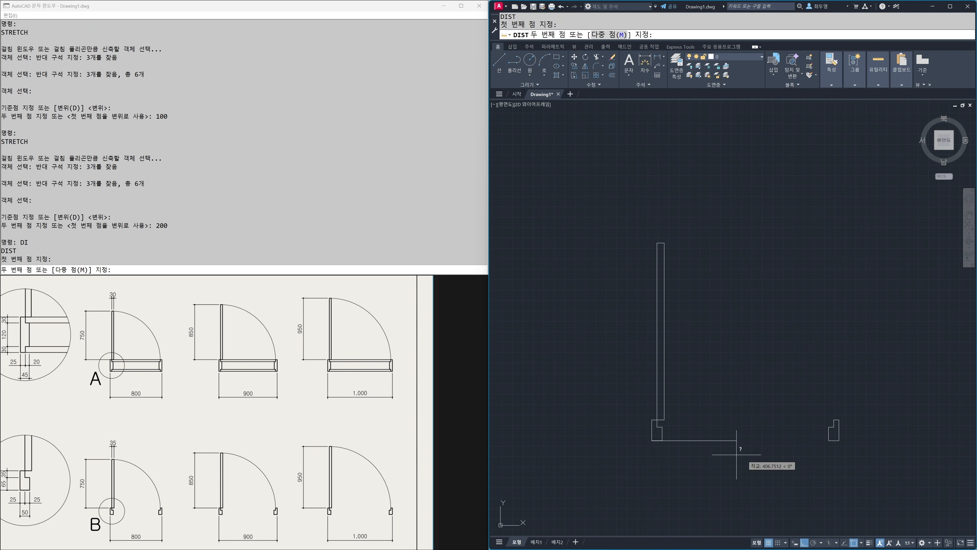
{"action": "left_click", "coordinate": [838, 440]}
Measure the overall width of the rightmost detail B door between the outer lower corners of its frames
{"action": "scroll", "coordinate": [831, 478], "scroll_direction": "down", "scroll_amount": 5}
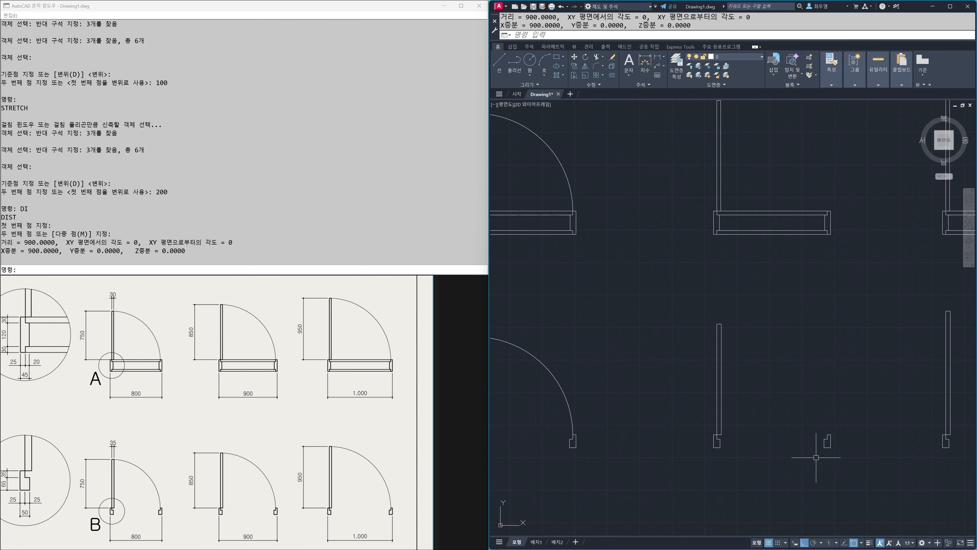
{"action": "middle_click_drag", "start_coordinate": [862, 452], "coordinate": [786, 455]}
{"action": "scroll", "coordinate": [720, 448], "scroll_direction": "up", "scroll_amount": 4}
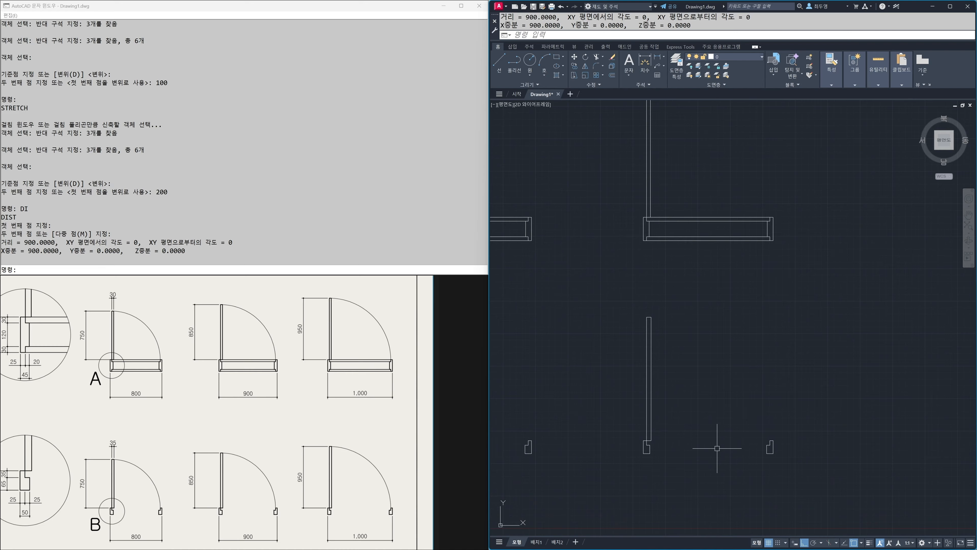
{"action": "key", "text": "Return"}
{"action": "left_click", "coordinate": [599, 456]}
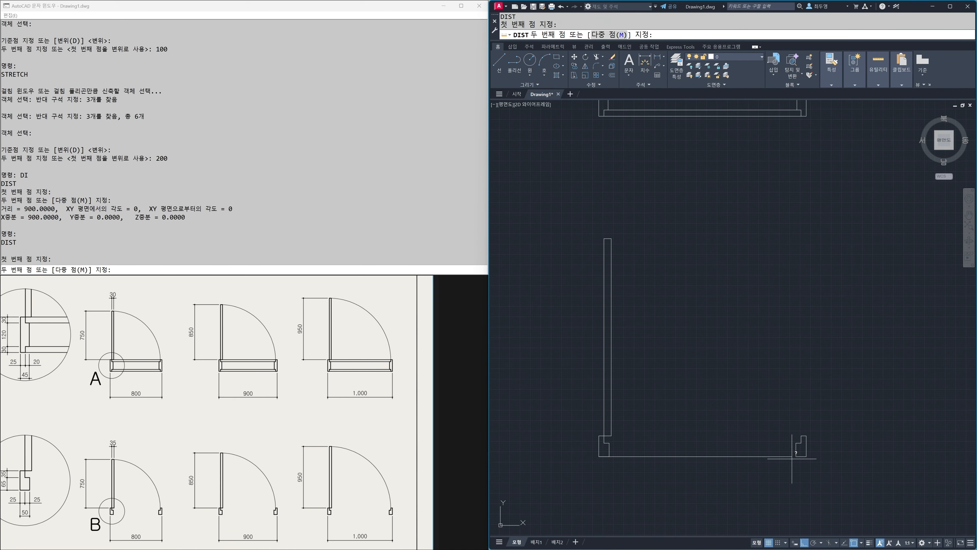
{"action": "left_click", "coordinate": [807, 456]}
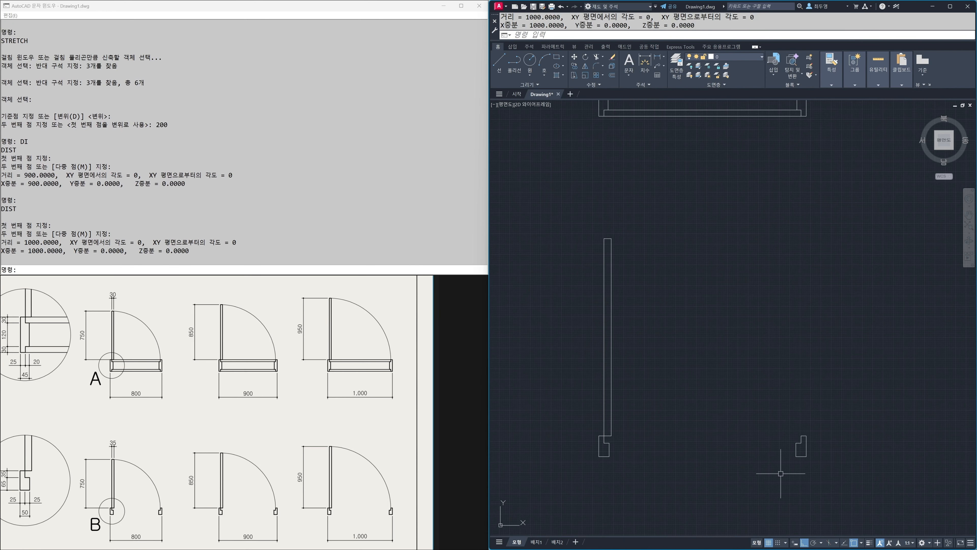
Measure the overall widths of the middle and rightmost detail A doors along their bottom edges
{"action": "scroll", "coordinate": [781, 473], "scroll_direction": "down", "scroll_amount": 4}
{"action": "middle_click_drag", "start_coordinate": [681, 437], "coordinate": [768, 454]}
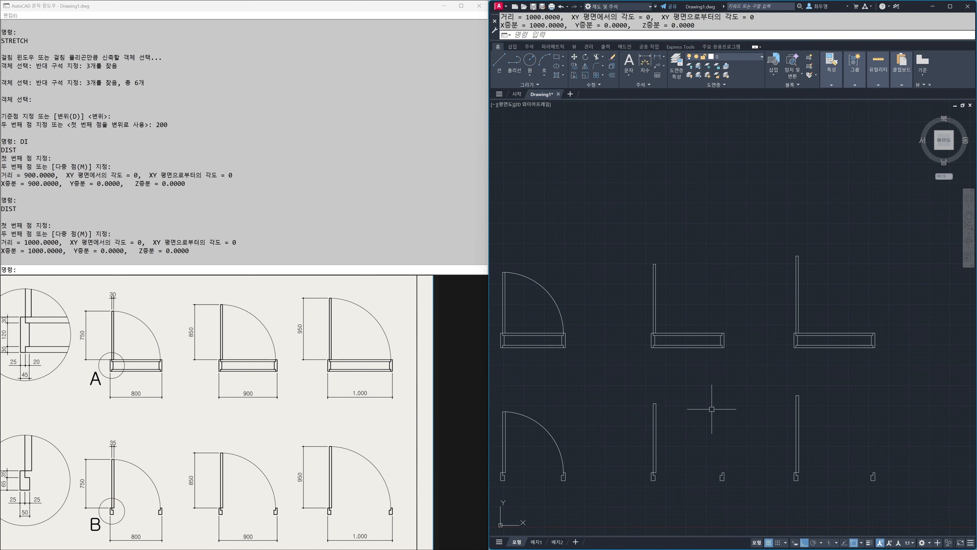
{"action": "key", "text": "Return"}
{"action": "left_click", "coordinate": [651, 347]}
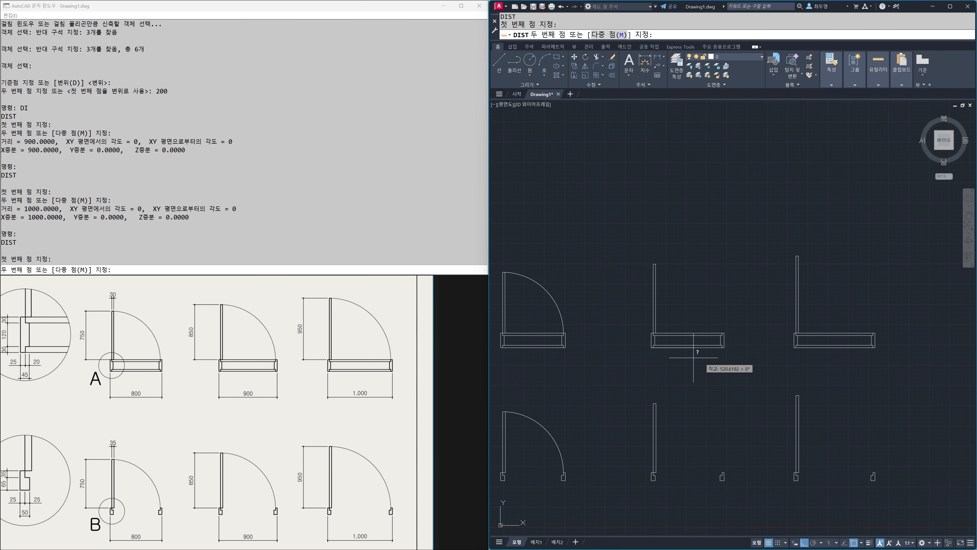
{"action": "left_click", "coordinate": [724, 347]}
{"action": "key", "text": "Return"}
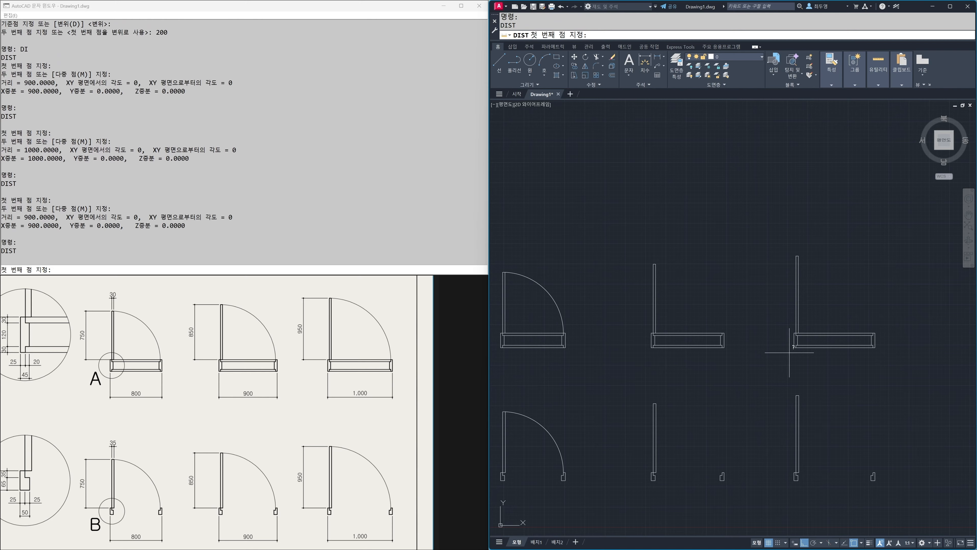
{"action": "left_click", "coordinate": [794, 348]}
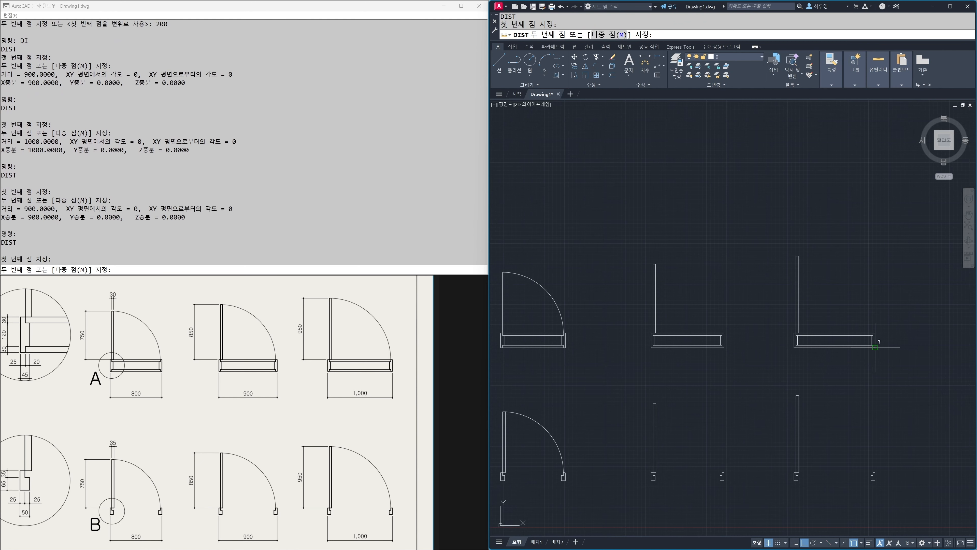
{"action": "left_click", "coordinate": [876, 349]}
Measure the leaf lengths of the middle and rightmost detail B doors from base to top
{"action": "key", "text": "Return"}
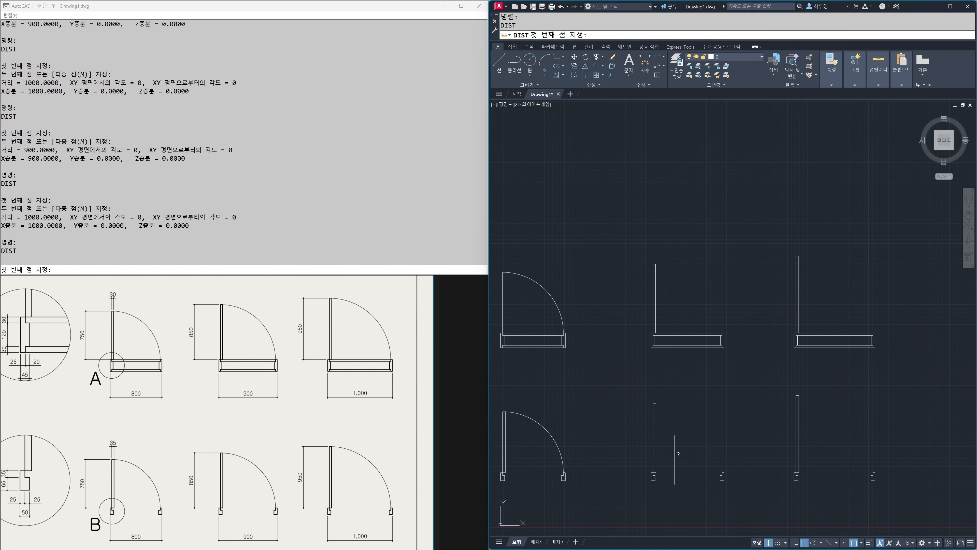
{"action": "left_click", "coordinate": [656, 472]}
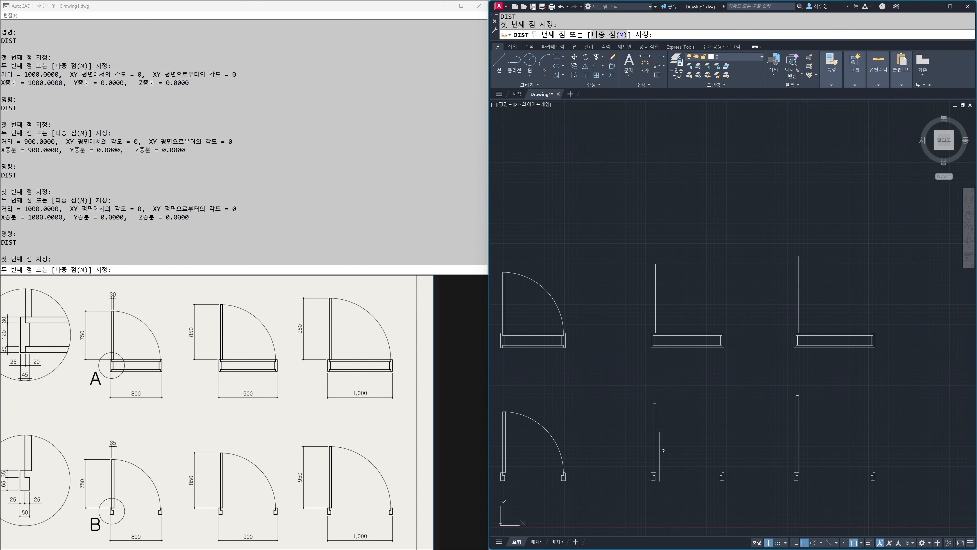
{"action": "left_click", "coordinate": [656, 403]}
{"action": "key", "text": "Return"}
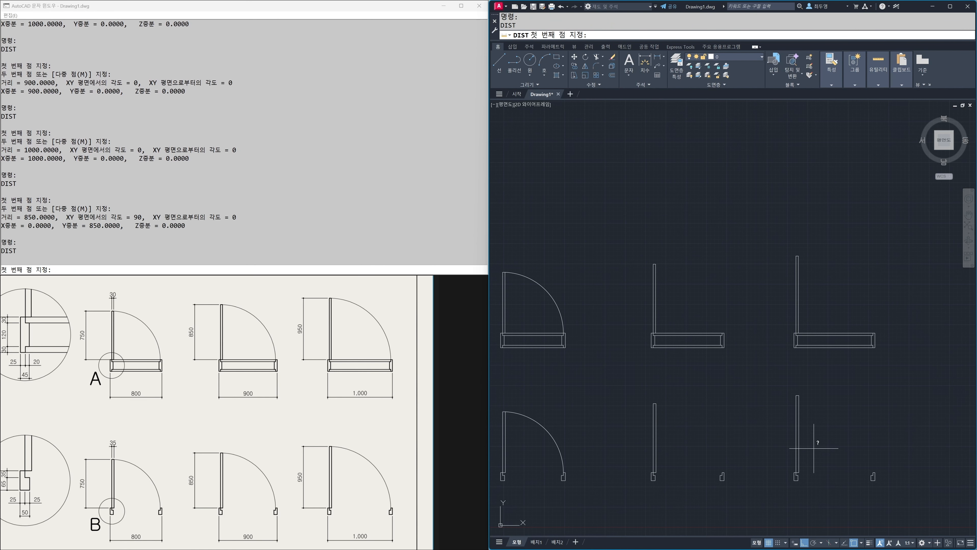
{"action": "left_click", "coordinate": [799, 472]}
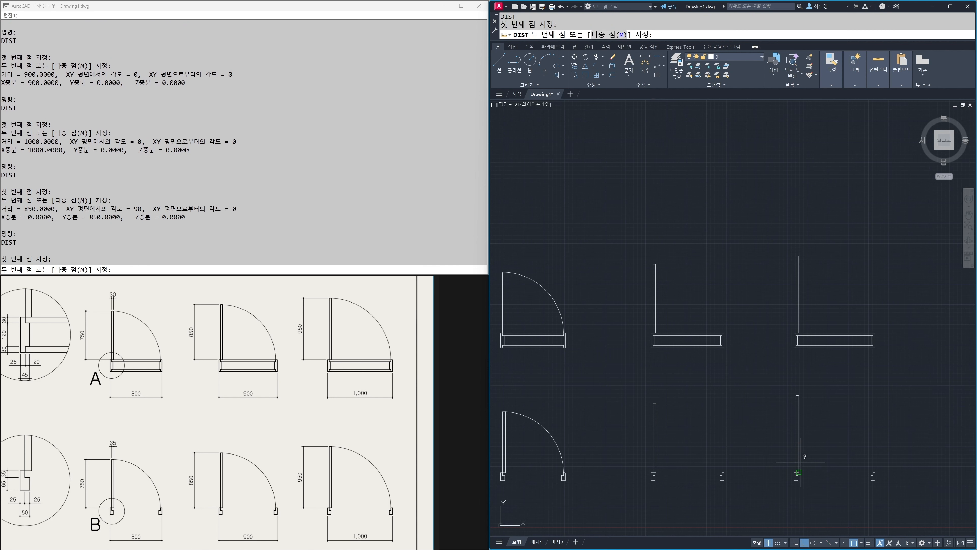
{"action": "left_click", "coordinate": [799, 395]}
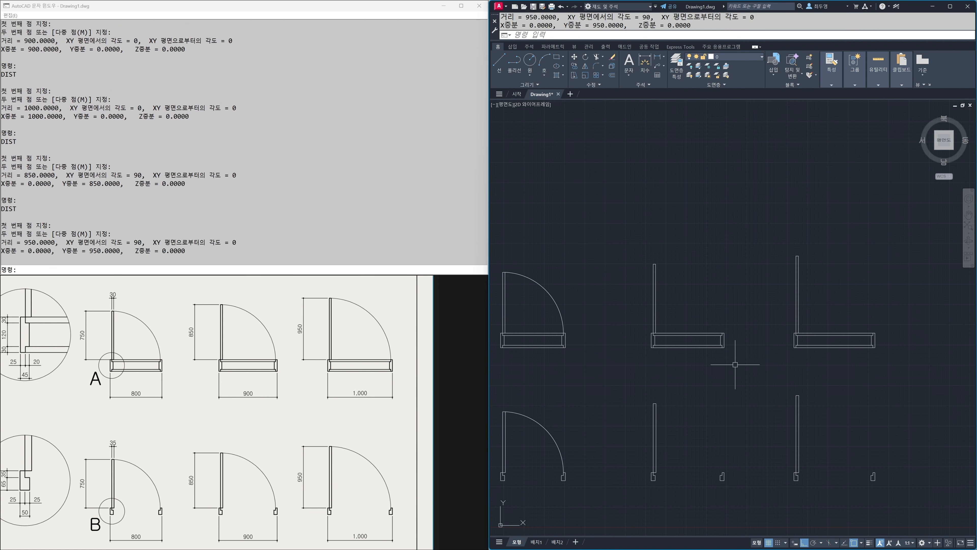
Measure the leaf lengths of the middle and rightmost detail A doors from base to top
{"action": "key", "text": "Return"}
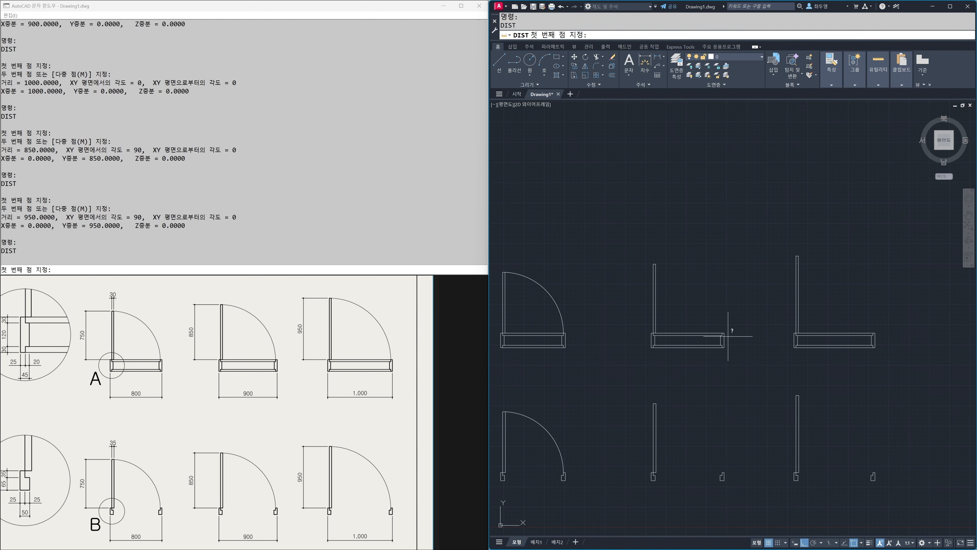
{"action": "left_click", "coordinate": [655, 333]}
{"action": "left_click", "coordinate": [656, 264]}
{"action": "key", "text": "Return"}
{"action": "left_click", "coordinate": [798, 333]}
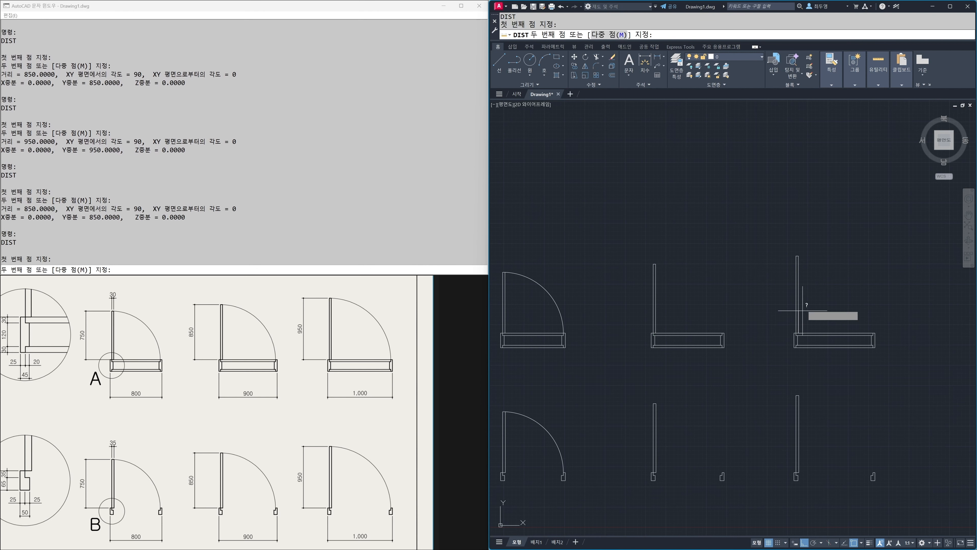
{"action": "left_click", "coordinate": [798, 255]}
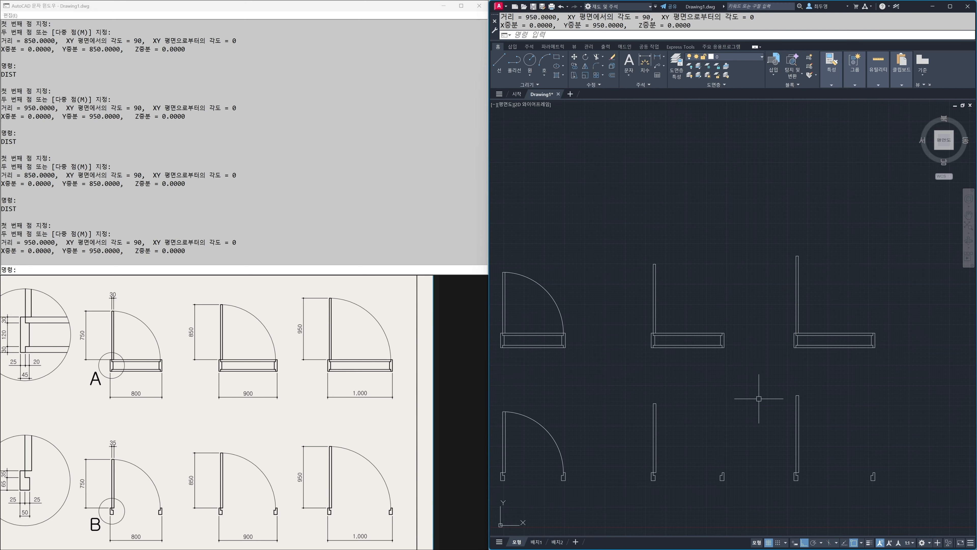
Draw an 850-radius circle on the middle detail A door, centred on the leaf's lower-left corner and reaching the opposite jamb
{"action": "type", "text": "z"}
{"action": "key", "text": "Return"}
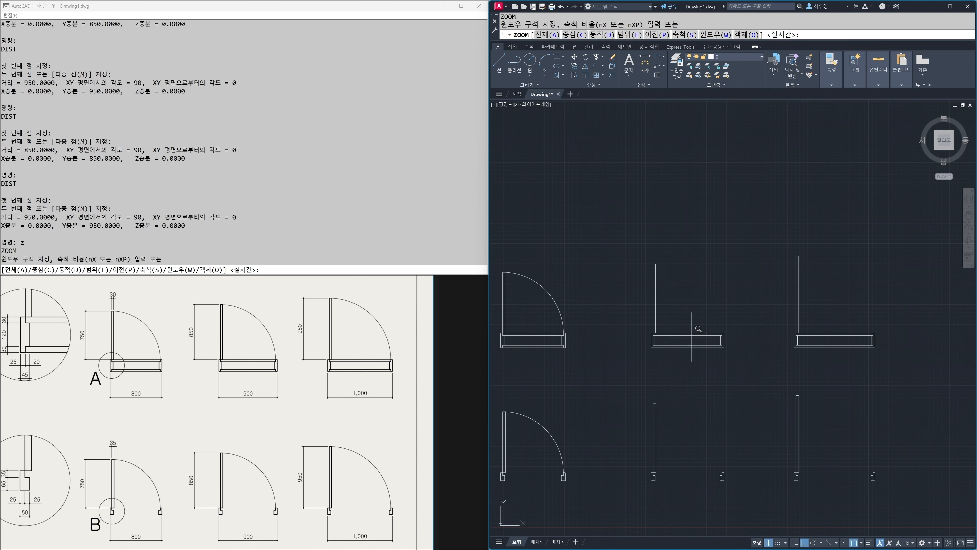
{"action": "left_click", "coordinate": [614, 237]}
{"action": "left_click", "coordinate": [765, 387]}
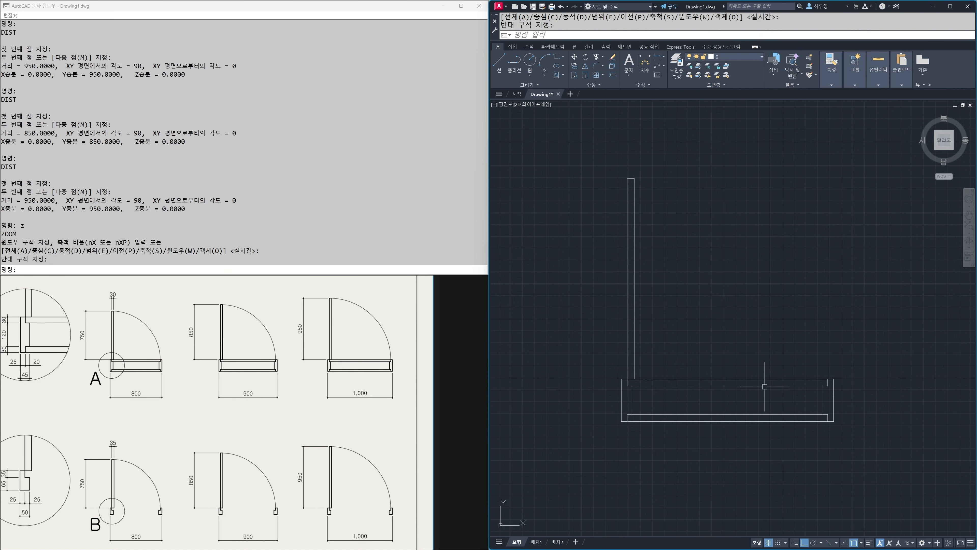
{"action": "type", "text": "c"}
{"action": "key", "text": "Return"}
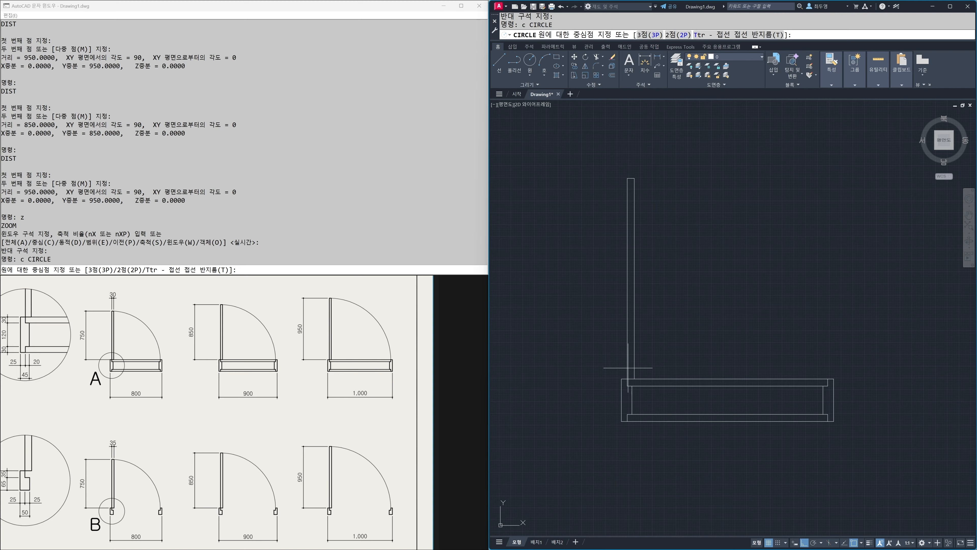
{"action": "left_click", "coordinate": [627, 379]}
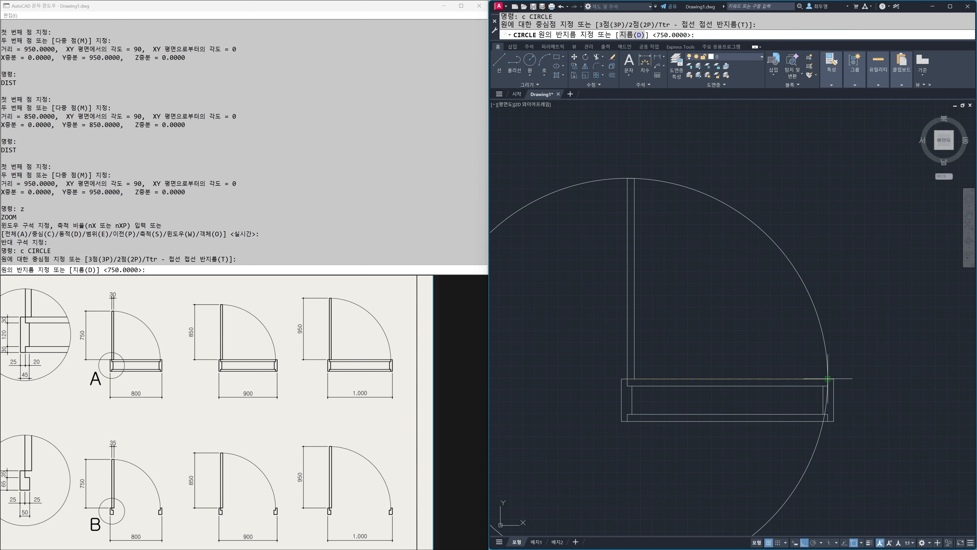
{"action": "left_click", "coordinate": [828, 378]}
Trim the middle detail A door's circle to a quarter swing arc, cutting at the frame's top line and the leaf's right edge
{"action": "type", "text": "tr"}
{"action": "key", "text": "Return"}
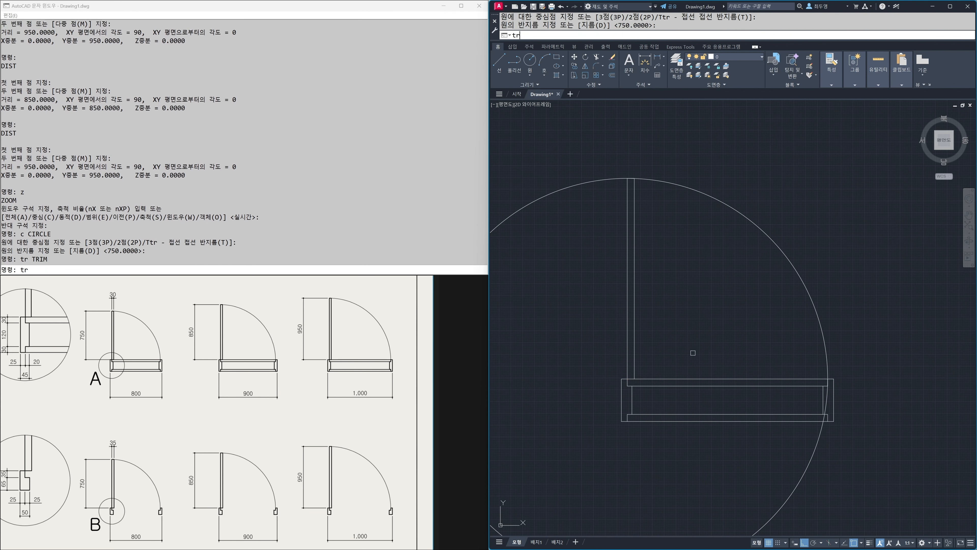
{"action": "left_click", "coordinate": [743, 378]}
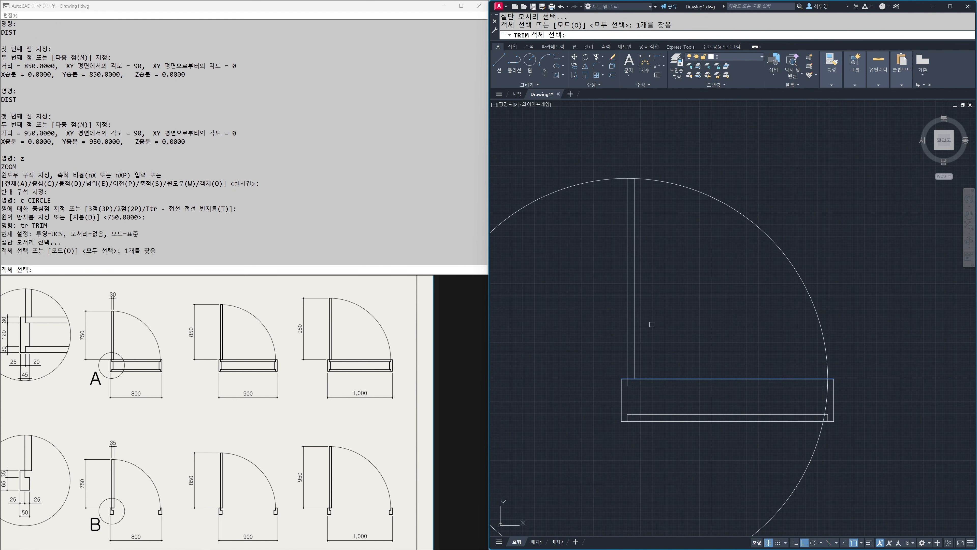
{"action": "left_click", "coordinate": [634, 326]}
{"action": "key", "text": "Return"}
{"action": "left_click", "coordinate": [583, 187]}
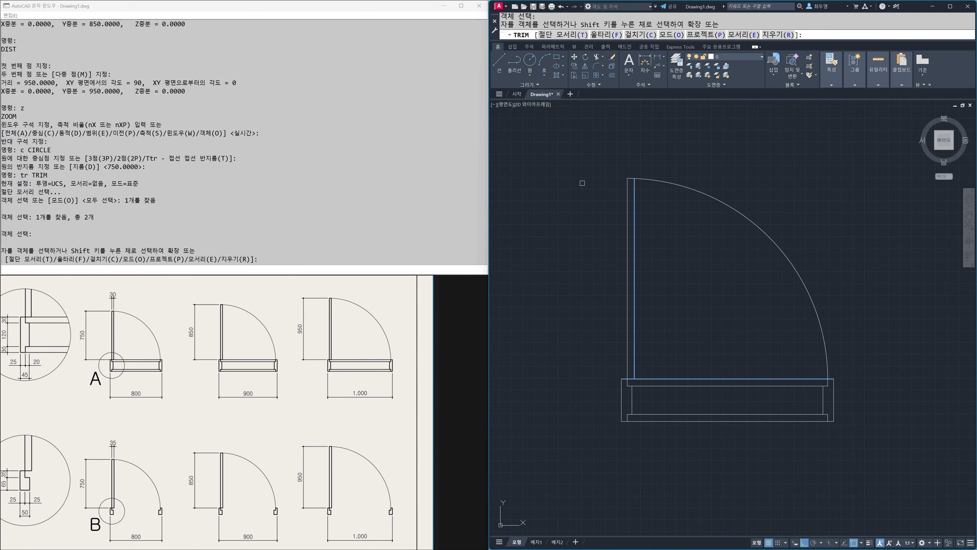
{"action": "key", "text": "Return"}
Stretch the upper end of the middle detail A door's swing arc onto the leaf's top-right corner
{"action": "type", "text": "z"}
{"action": "key", "text": "space"}
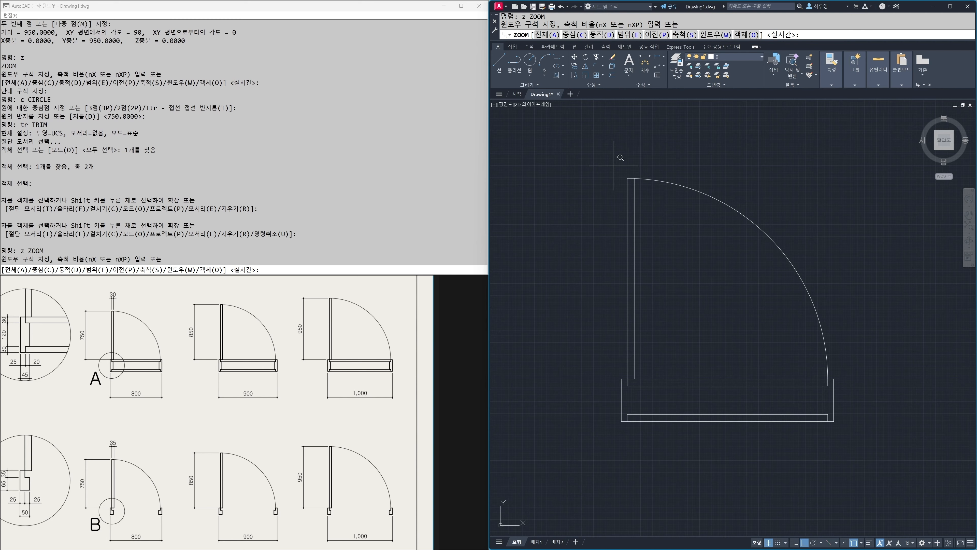
{"action": "left_click", "coordinate": [614, 165]}
{"action": "left_click", "coordinate": [659, 200]}
{"action": "left_click", "coordinate": [718, 262]}
{"action": "left_click", "coordinate": [713, 260]}
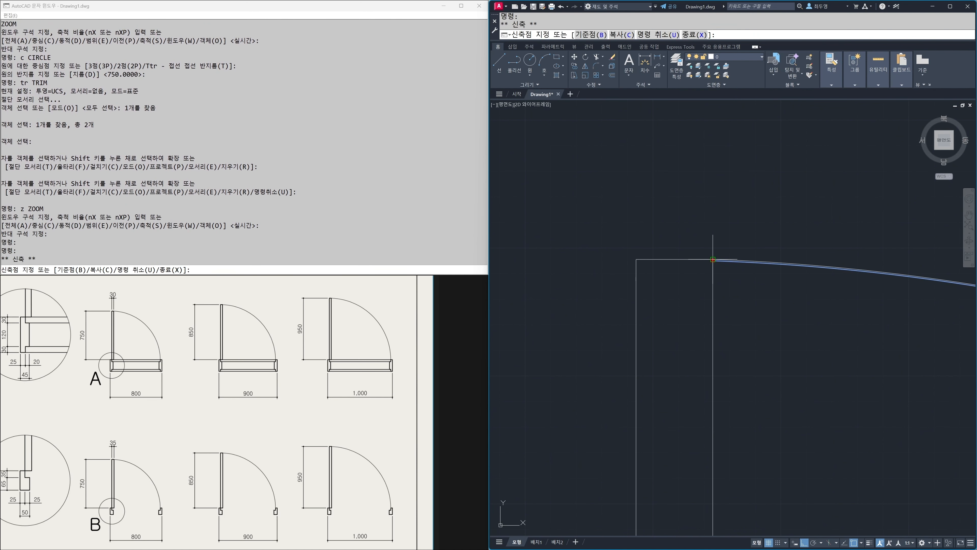
{"action": "left_click", "coordinate": [714, 258]}
{"action": "key", "text": "Escape"}
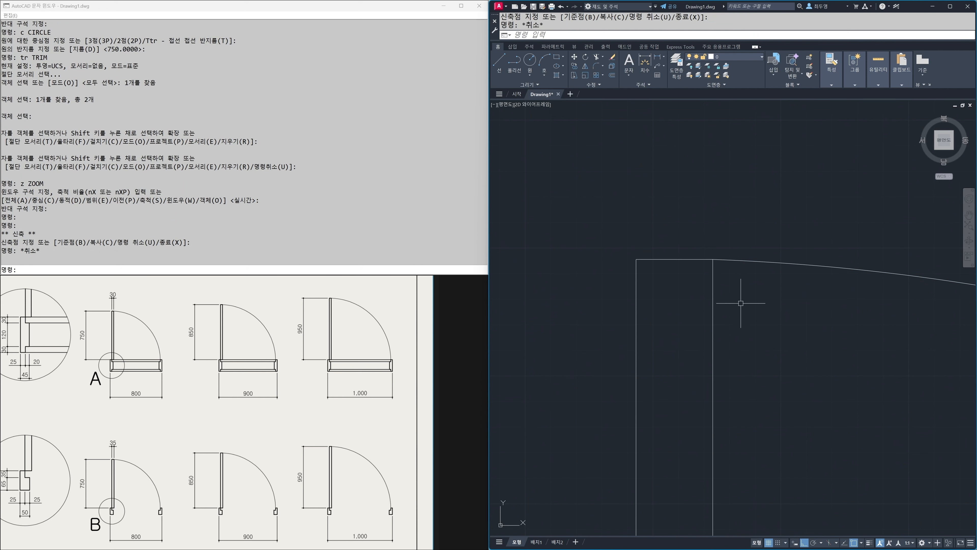
Draw a 950-radius circle on the rightmost detail A door, centred on the leaf's lower-left corner and reaching the opposite jamb
{"action": "type", "text": "z"}
{"action": "key", "text": "Return"}
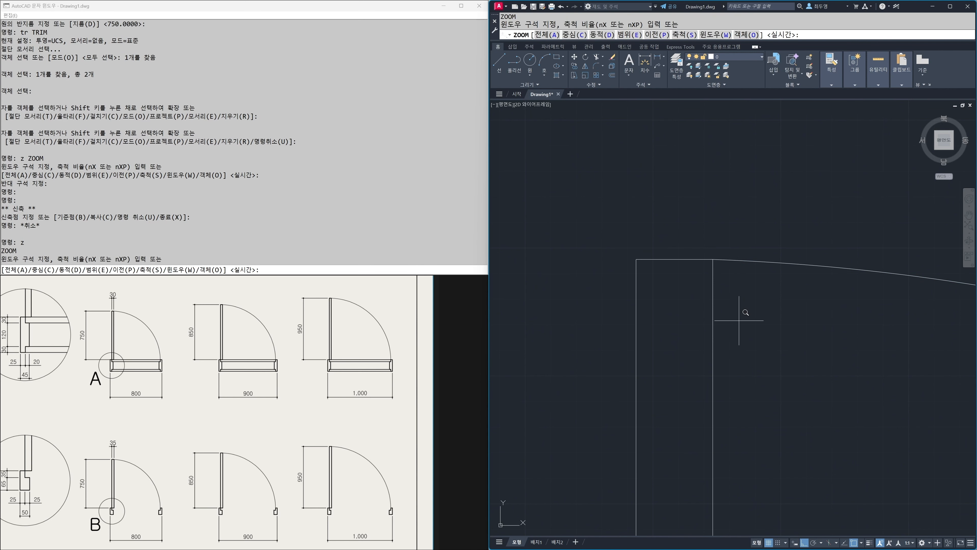
{"action": "type", "text": "p"}
{"action": "key", "text": "Return"}
{"action": "mouse_move", "coordinate": [844, 332]}
{"action": "middle_mouse_down"}
{"action": "mouse_move", "coordinate": [632, 338]}
{"action": "mouse_move", "coordinate": [690, 342]}
{"action": "middle_mouse_up"}
{"action": "scroll", "coordinate": [672, 320], "scroll_direction": "up", "scroll_amount": 4}
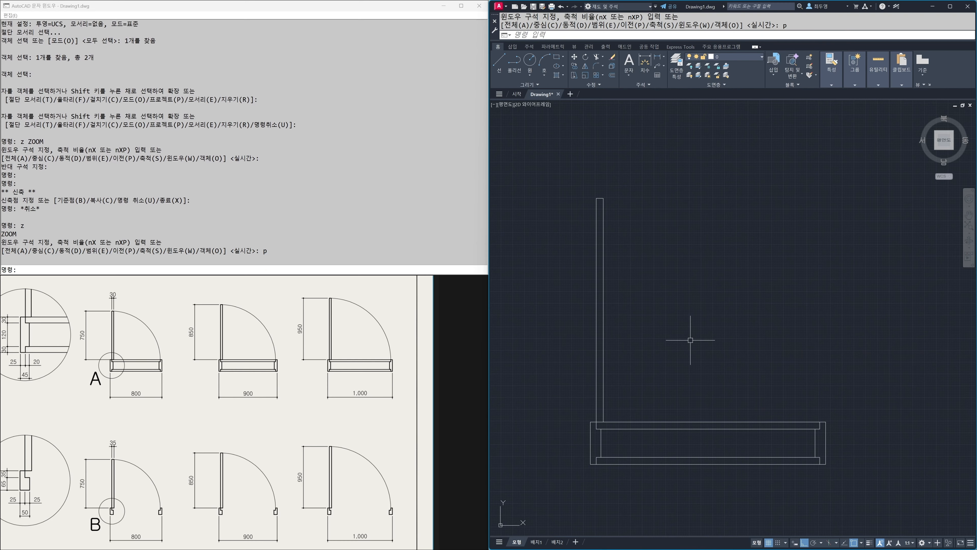
{"action": "key", "text": "Return"}
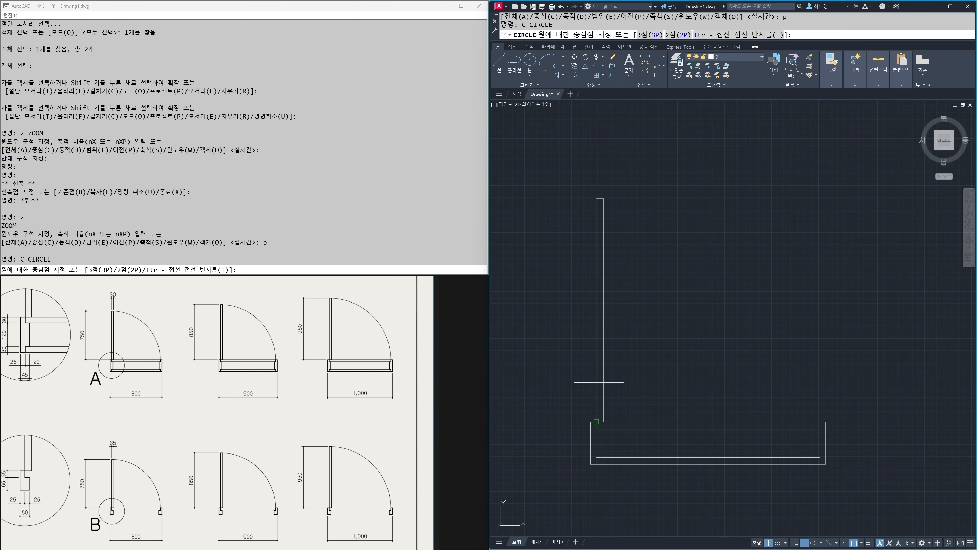
{"action": "left_click", "coordinate": [597, 422]}
{"action": "left_click", "coordinate": [810, 422]}
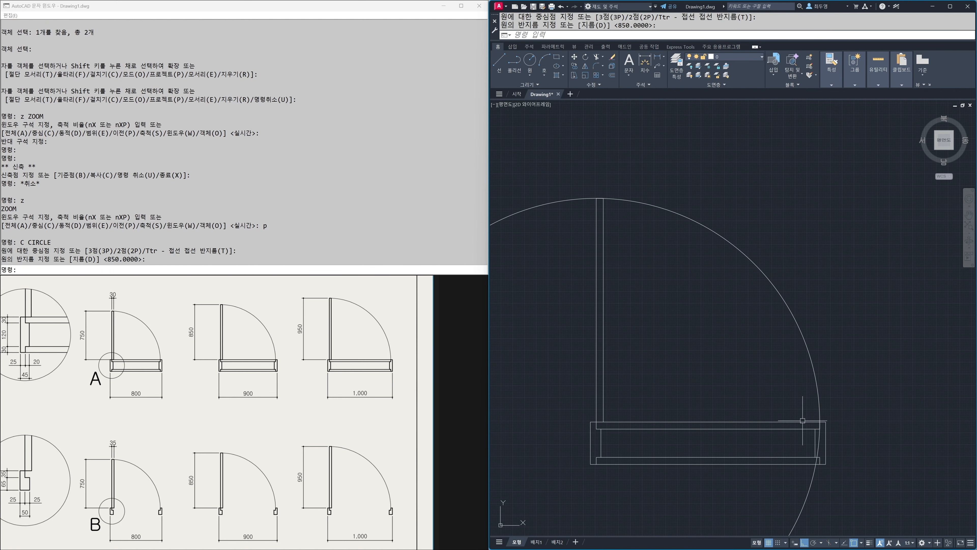
Trim the rightmost detail A door's circle to a quarter swing arc, cutting at the frame's top line and the leaf's right edge
{"action": "type", "text": "tr"}
{"action": "key", "text": "Return"}
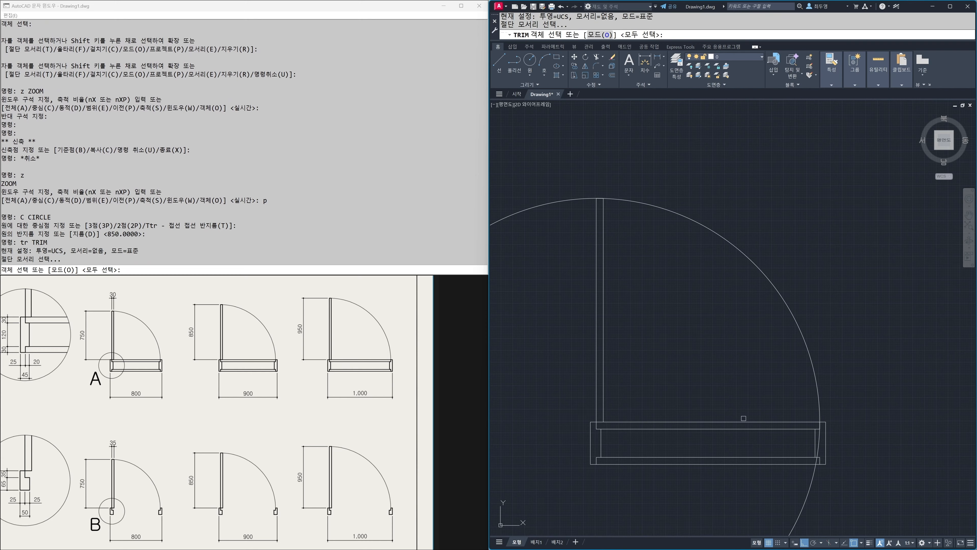
{"action": "left_click", "coordinate": [683, 422]}
{"action": "left_click", "coordinate": [606, 327]}
{"action": "key", "text": "Return"}
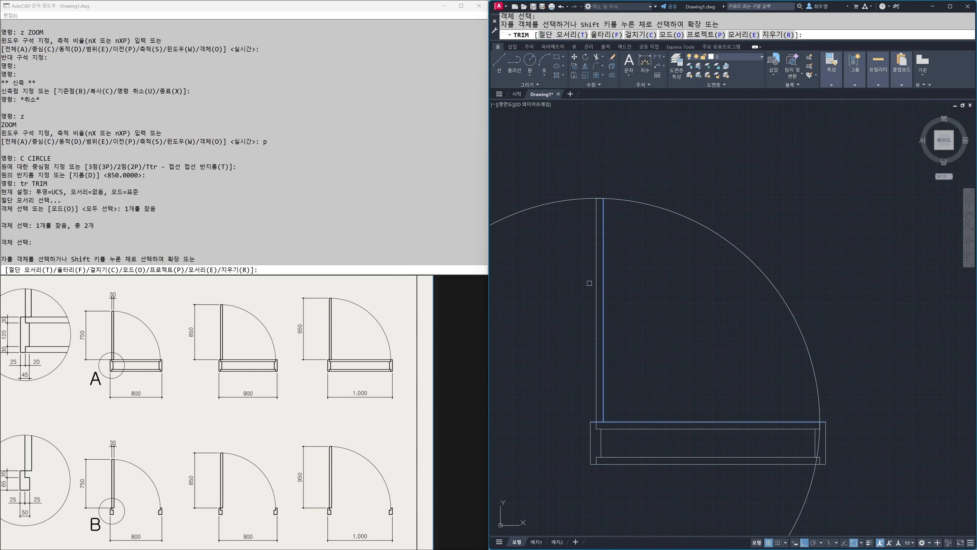
{"action": "left_click", "coordinate": [566, 201]}
{"action": "key", "text": "Return"}
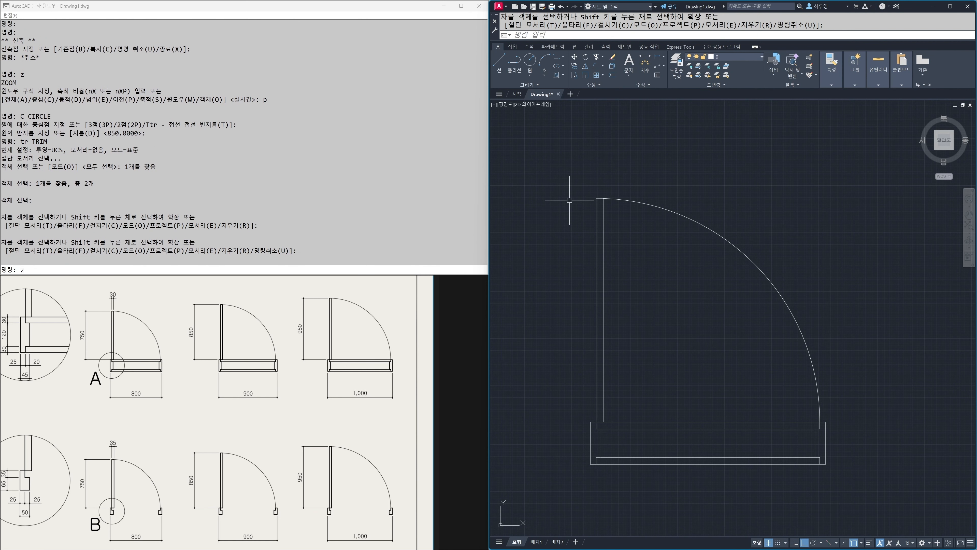
Stretch the upper end of the rightmost detail A door's swing arc onto the leaf's top-right corner
{"action": "type", "text": "z"}
{"action": "key", "text": "Return"}
{"action": "left_click", "coordinate": [579, 185]}
{"action": "scroll", "coordinate": [634, 220], "scroll_direction": "up", "scroll_amount": 10}
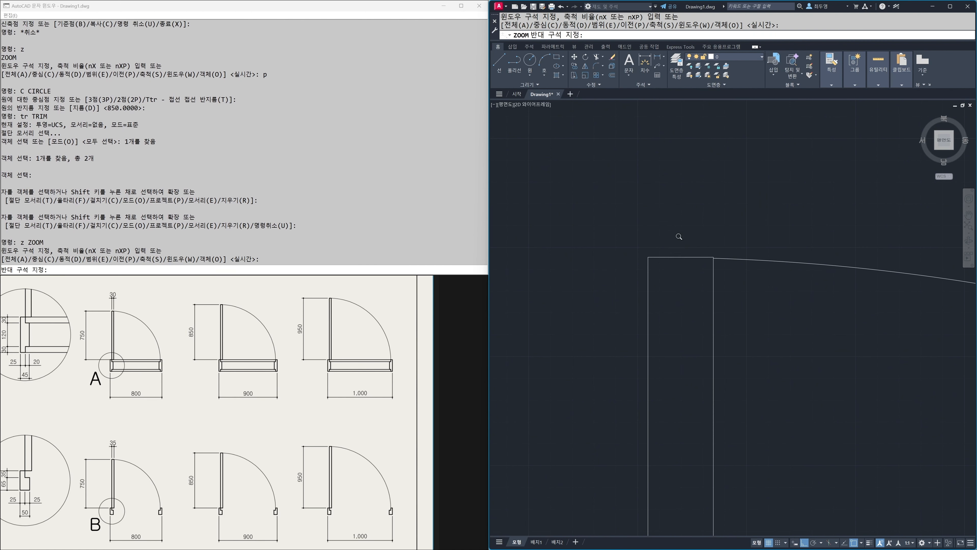
{"action": "key", "text": "Return"}
{"action": "left_click", "coordinate": [714, 257]}
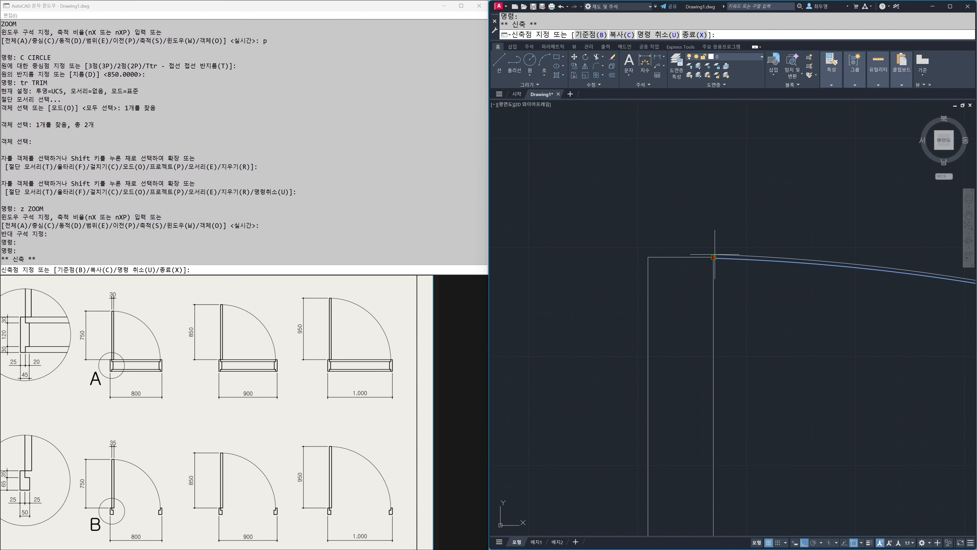
{"action": "left_click", "coordinate": [714, 256]}
{"action": "key", "text": "Escape"}
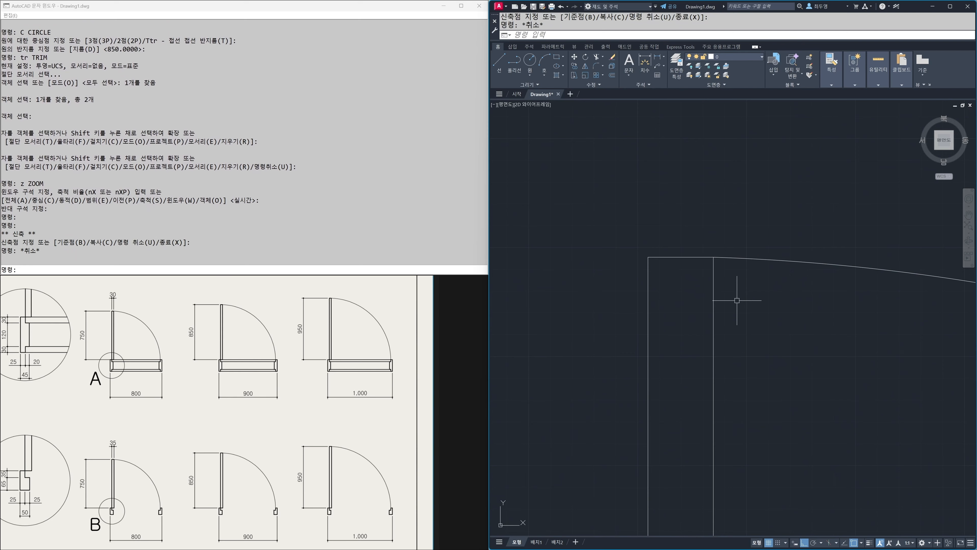
Draw an 850-radius circle on the middle detail B door, centred on the leaf's lower-left corner and reaching the opposite jamb
{"action": "type", "text": "z"}
{"action": "key", "text": "Return"}
{"action": "type", "text": "a"}
{"action": "key", "text": "Return"}
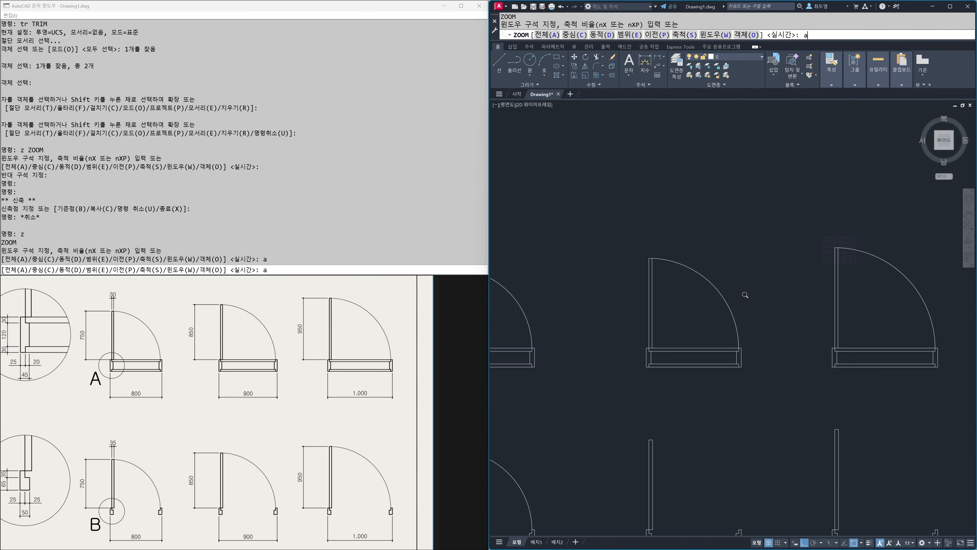
{"action": "type", "text": "z"}
{"action": "key", "text": "Return"}
{"action": "left_click", "coordinate": [717, 352]}
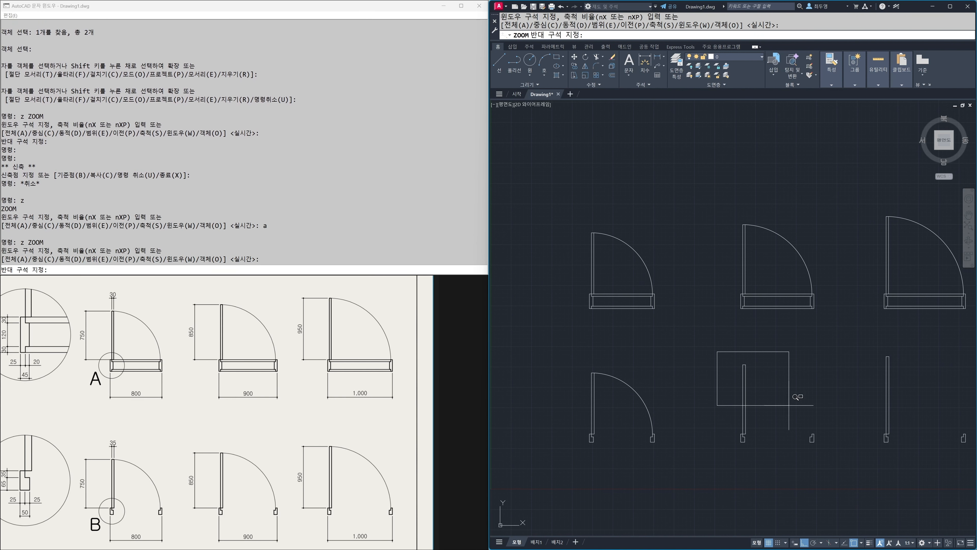
{"action": "left_click", "coordinate": [839, 457]}
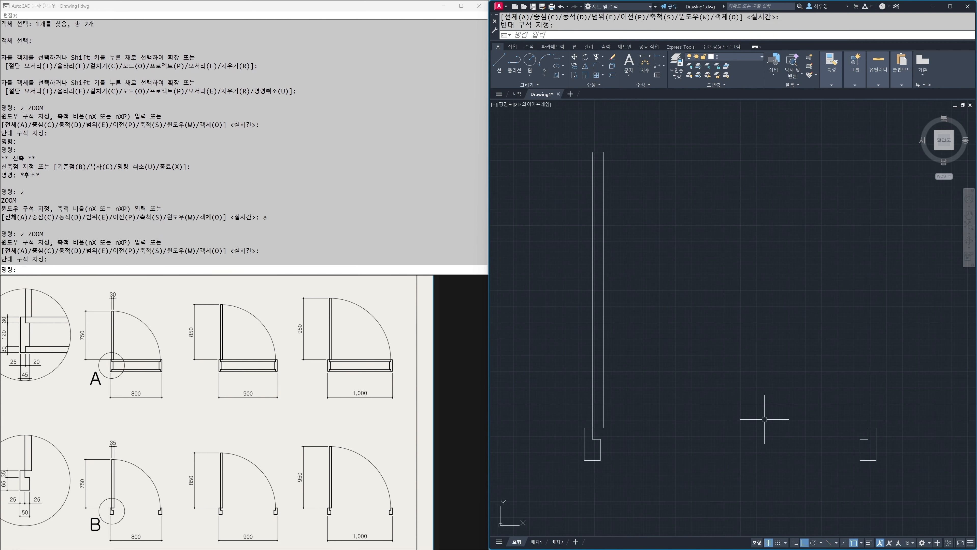
{"action": "type", "text": "c"}
{"action": "key", "text": "Return"}
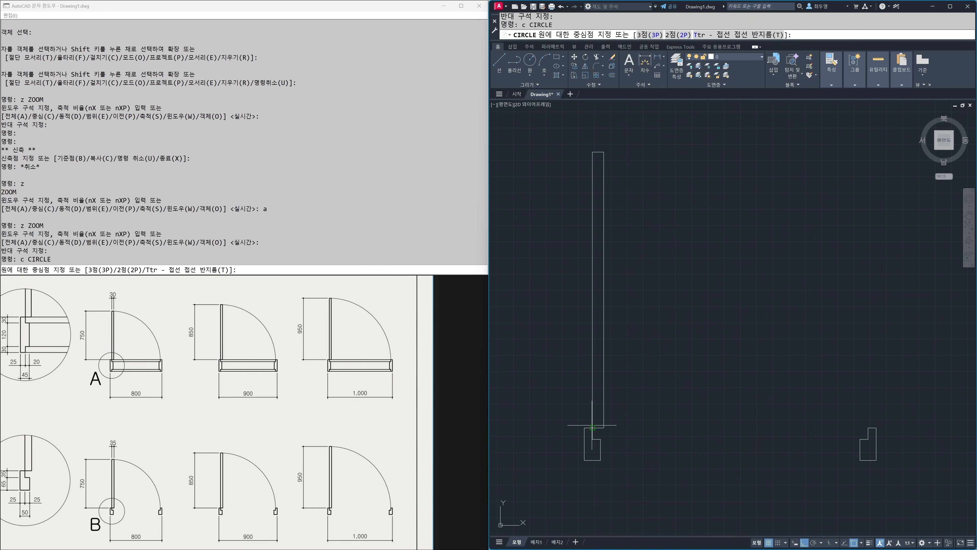
{"action": "left_click", "coordinate": [593, 427]}
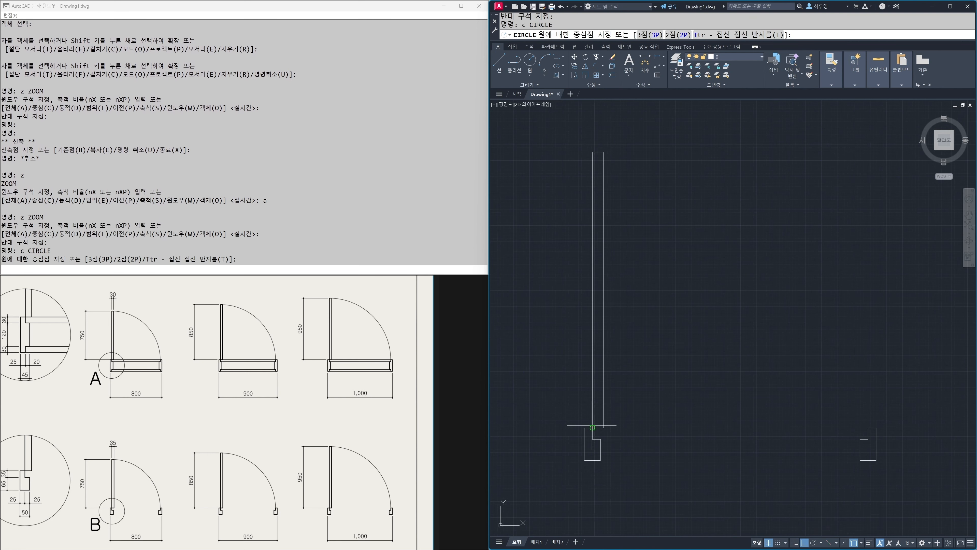
{"action": "left_click", "coordinate": [868, 428]}
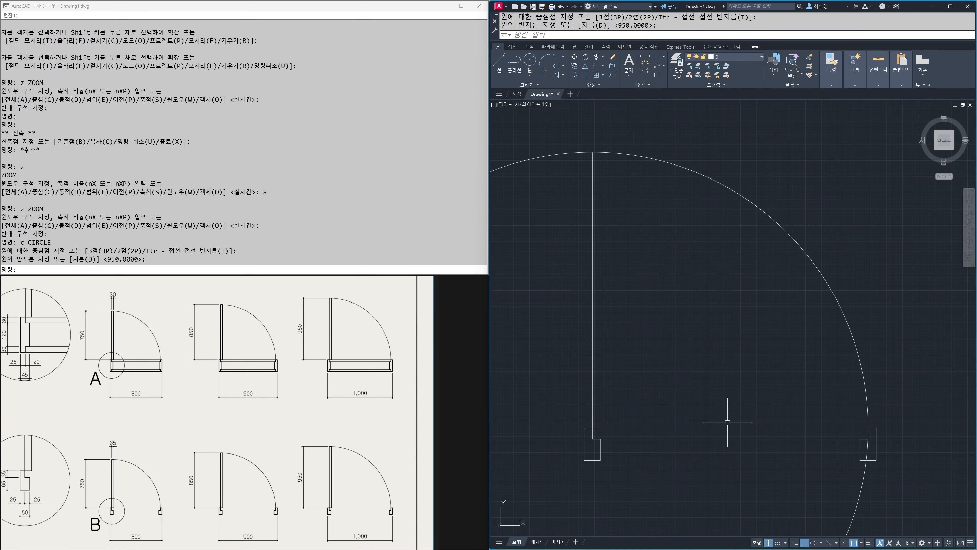
Trim the middle detail B door's circle to a quarter swing arc, cutting at the right jamb's top edge and the leaf's right edge
{"action": "type", "text": "tr"}
{"action": "key", "text": "Return"}
{"action": "left_click", "coordinate": [873, 427]}
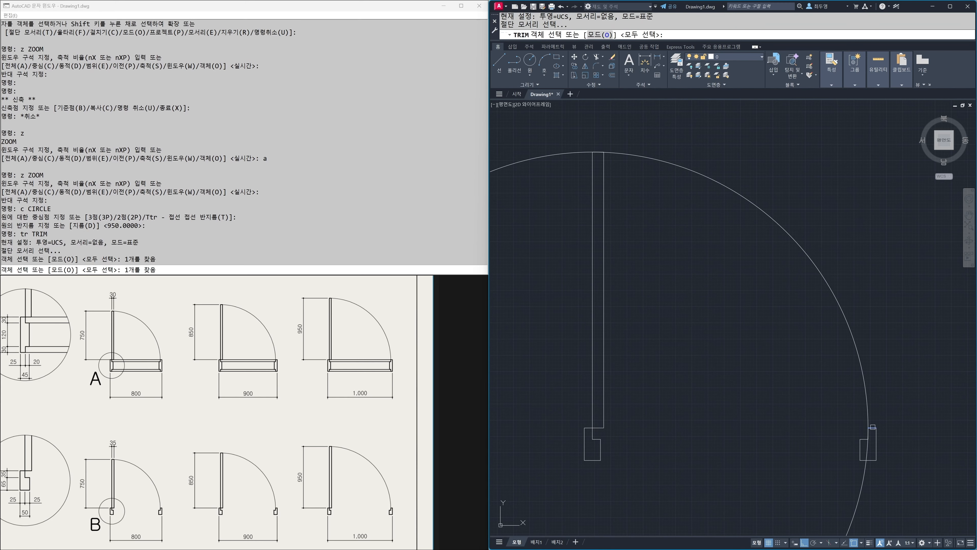
{"action": "left_click", "coordinate": [603, 213]}
{"action": "key", "text": "Return"}
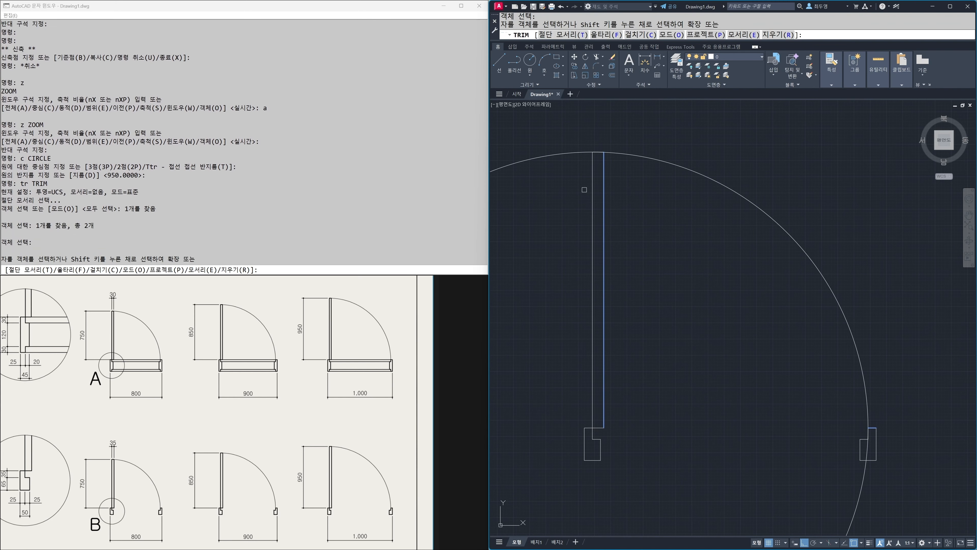
{"action": "left_click", "coordinate": [573, 156]}
{"action": "key", "text": "Return"}
Stretch the upper end of the middle detail B door's swing arc onto the leaf's top-right corner
{"action": "type", "text": "Z"}
{"action": "key", "text": "Return"}
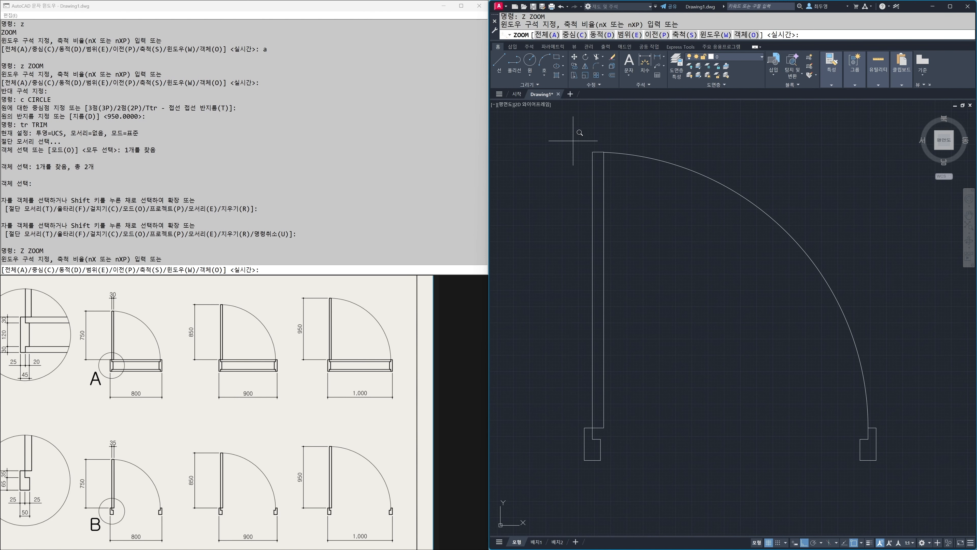
{"action": "left_click", "coordinate": [573, 138]}
{"action": "left_click", "coordinate": [627, 171]}
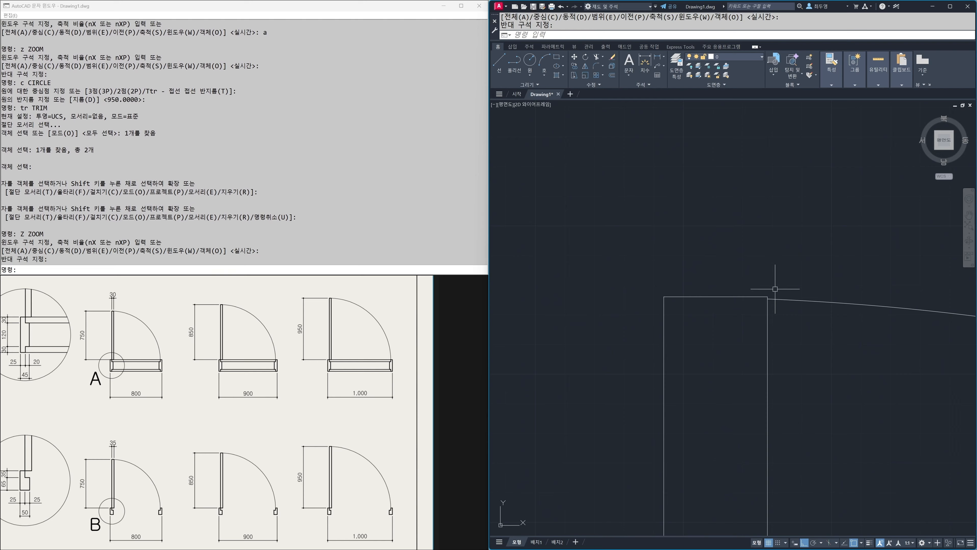
{"action": "left_click", "coordinate": [783, 300]}
{"action": "left_click", "coordinate": [768, 299]}
{"action": "key", "text": "Escape"}
{"action": "key", "text": "Escape"}
Draw a 950-radius circle on the rightmost detail B door, centred on the leaf's lower-left corner and reaching the opposite jamb
{"action": "type", "text": "z"}
{"action": "key", "text": "Return"}
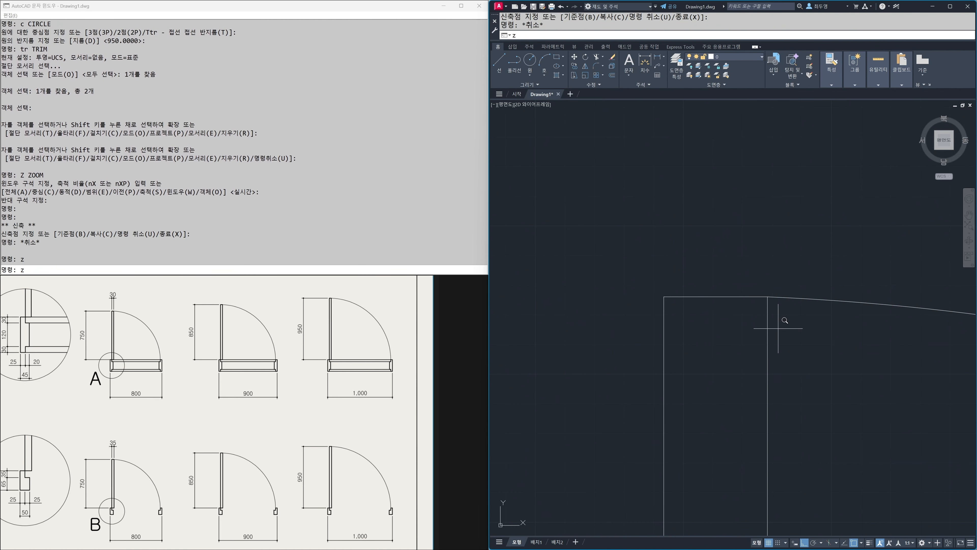
{"action": "type", "text": "p"}
{"action": "key", "text": "Return"}
{"action": "scroll", "coordinate": [778, 337], "scroll_direction": "down", "scroll_amount": 2}
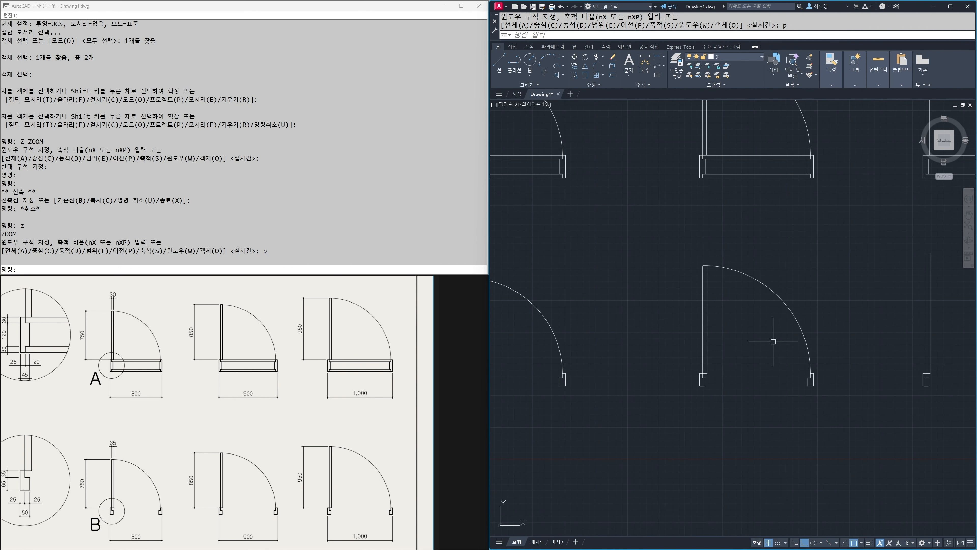
{"action": "middle_click_drag", "start_coordinate": [882, 339], "coordinate": [599, 361]}
{"action": "scroll", "coordinate": [683, 339], "scroll_direction": "up", "scroll_amount": 2}
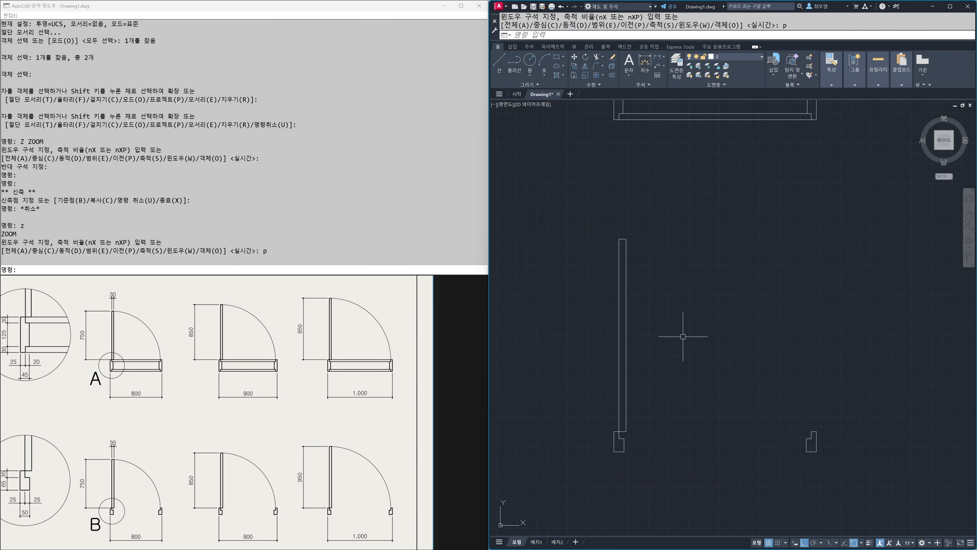
{"action": "middle_click_drag", "start_coordinate": [692, 341], "coordinate": [712, 353]}
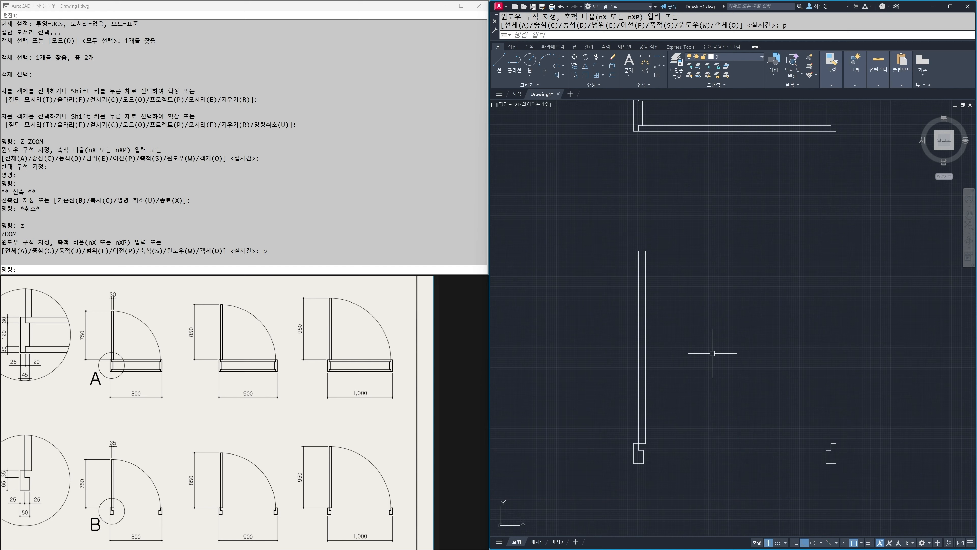
{"action": "type", "text": "c"}
{"action": "key", "text": "Return"}
{"action": "left_click", "coordinate": [638, 443]}
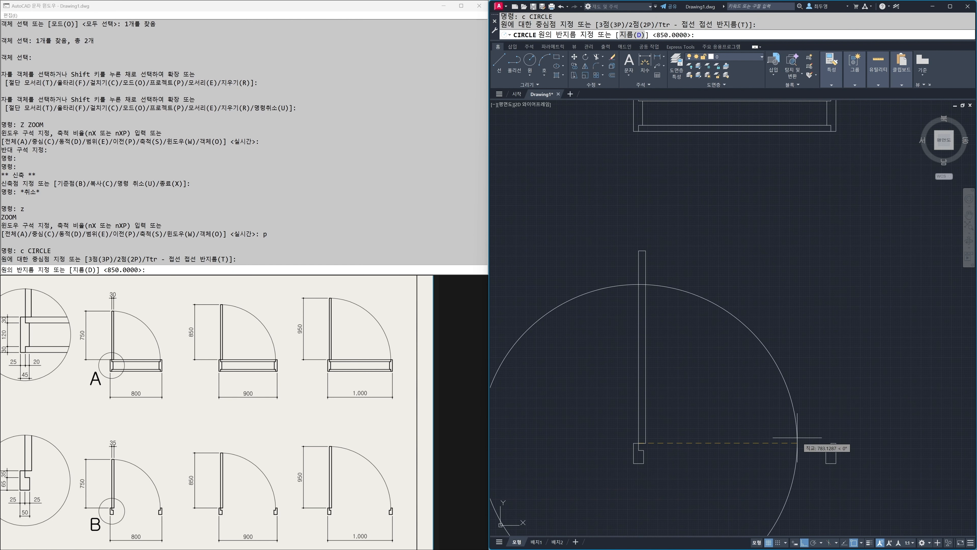
{"action": "left_click", "coordinate": [830, 444]}
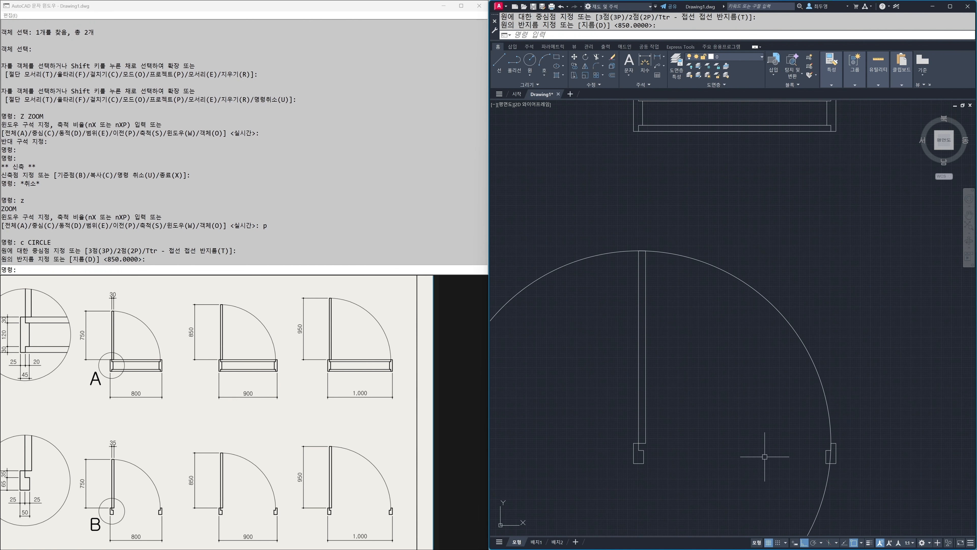
Trim the rightmost detail B door's circle to a quarter swing arc, cutting at the right jamb's top edge and the leaf's right edge
{"action": "scroll", "coordinate": [740, 420], "scroll_direction": "up", "scroll_amount": 2}
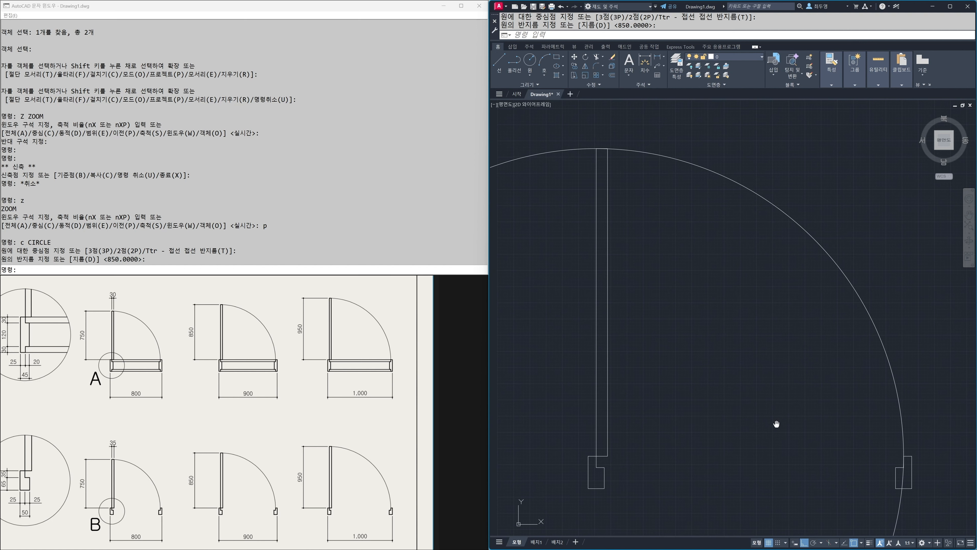
{"action": "type", "text": "tr"}
{"action": "key", "text": "Return"}
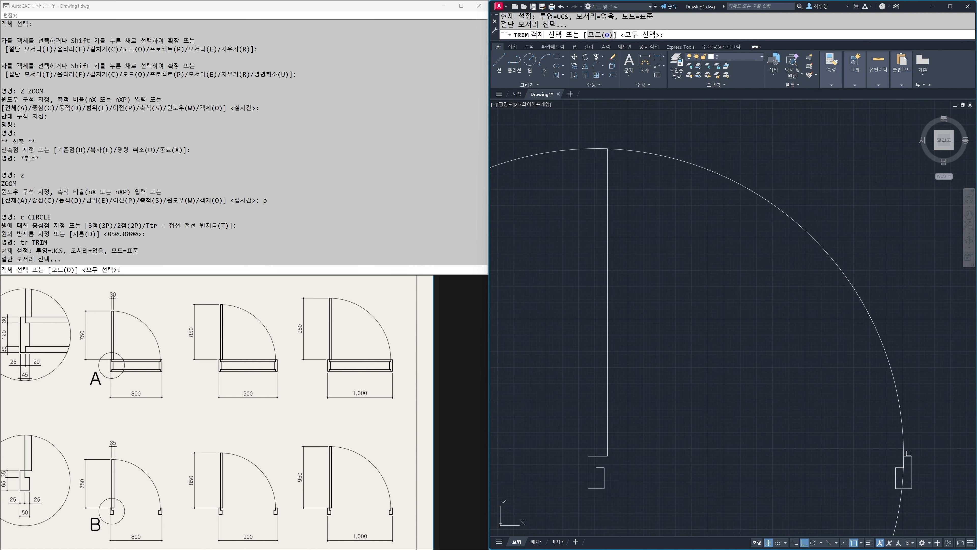
{"action": "left_click", "coordinate": [908, 454]}
{"action": "left_click", "coordinate": [610, 270]}
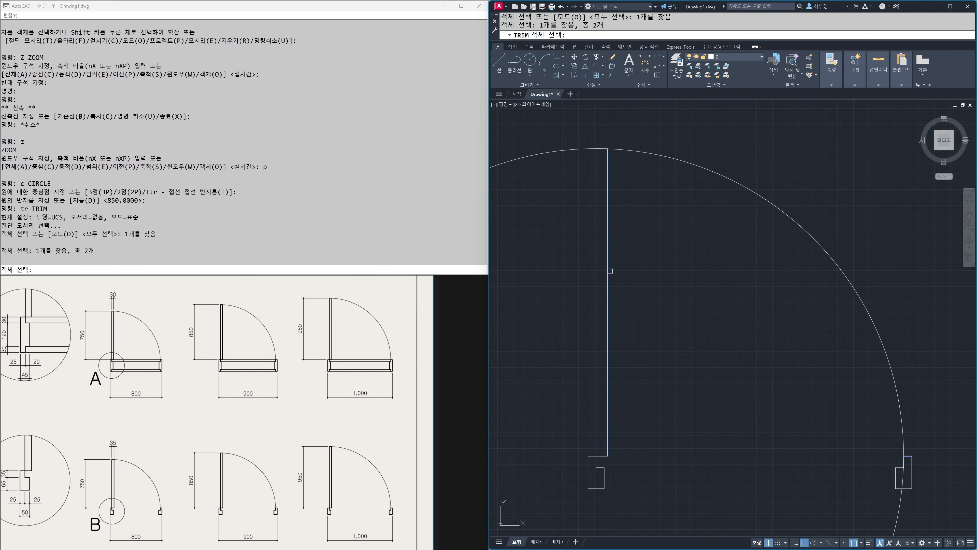
{"action": "key", "text": "Return"}
{"action": "left_click", "coordinate": [558, 153]}
{"action": "key", "text": "Return"}
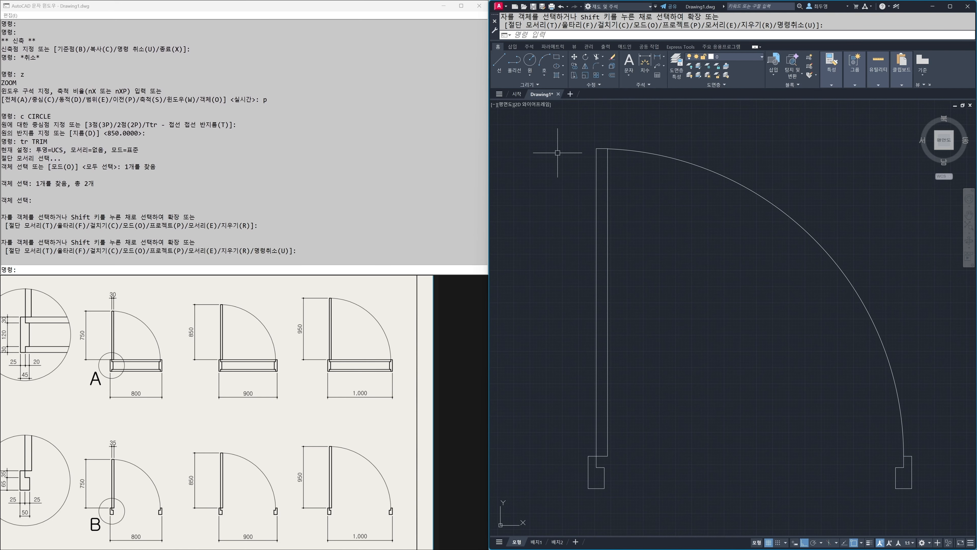
Stretch the upper end of the rightmost detail B door's swing arc onto the leaf's top-right corner
{"action": "type", "text": "z"}
{"action": "key", "text": "Return"}
{"action": "left_click", "coordinate": [624, 141]}
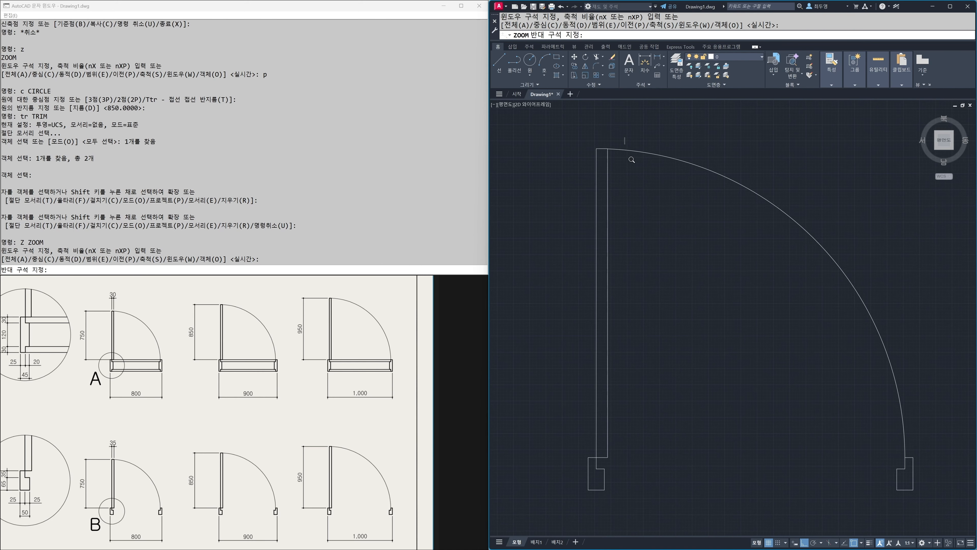
{"action": "left_click", "coordinate": [581, 158]}
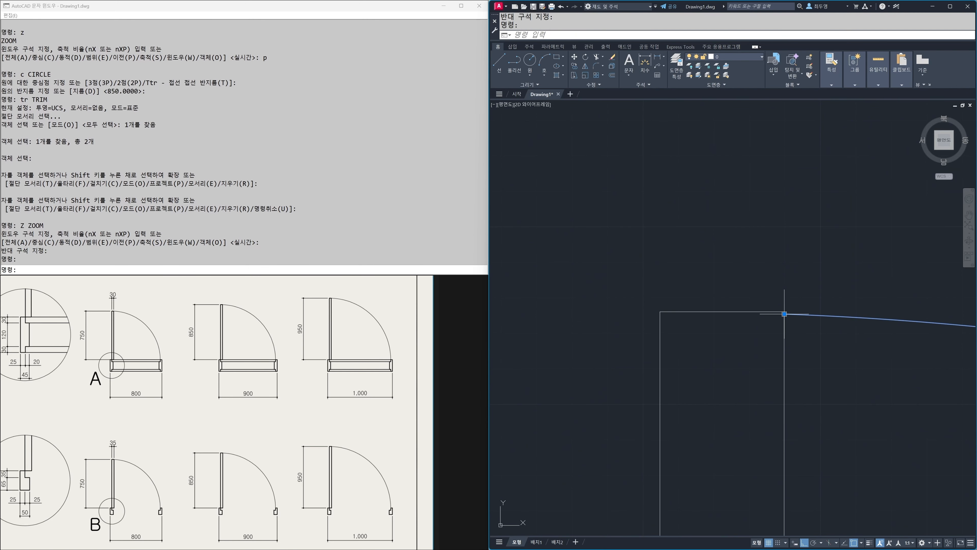
{"action": "left_click", "coordinate": [785, 314]}
{"action": "key", "text": "Escape"}
Compare all six door plans with the full EX.34 reference sheet
{"action": "scroll", "coordinate": [719, 316], "scroll_direction": "down", "scroll_amount": 10}
{"action": "middle_click_drag", "start_coordinate": [751, 351], "coordinate": [751, 347]}
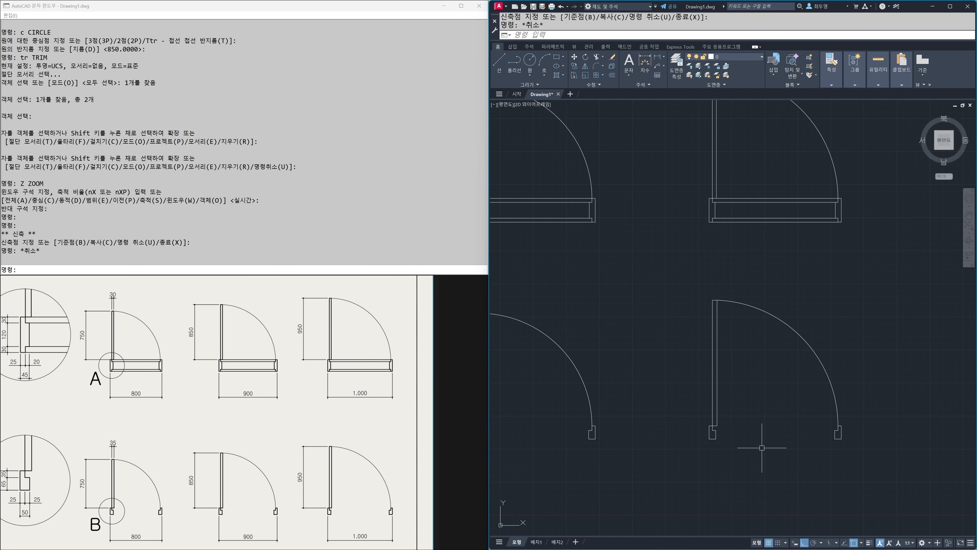
{"action": "type", "text": "z"}
{"action": "key", "text": "Return"}
{"action": "type", "text": "a"}
{"action": "key", "text": "Return"}
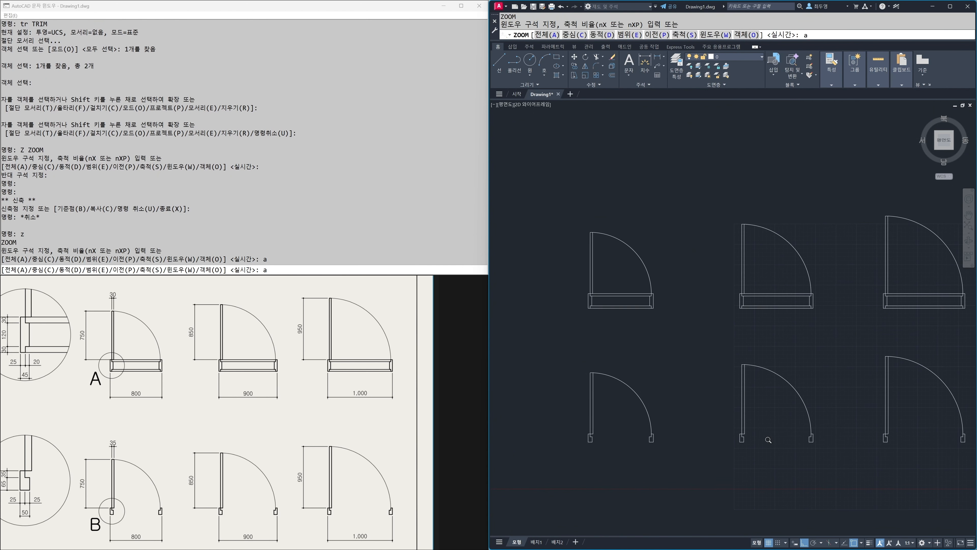
{"action": "middle_click_drag", "start_coordinate": [768, 447], "coordinate": [745, 454]}
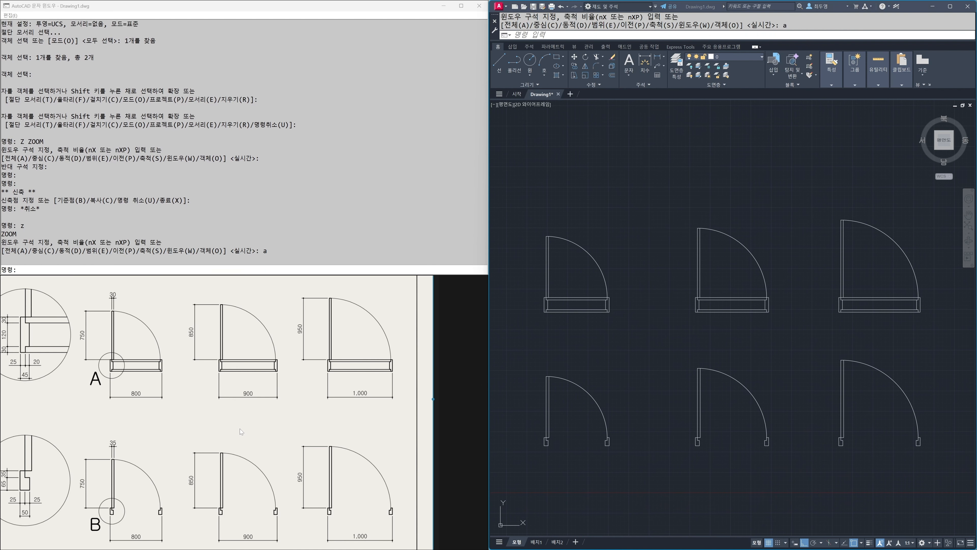
{"action": "scroll", "coordinate": [239, 428], "scroll_direction": "down", "scroll_amount": 2}
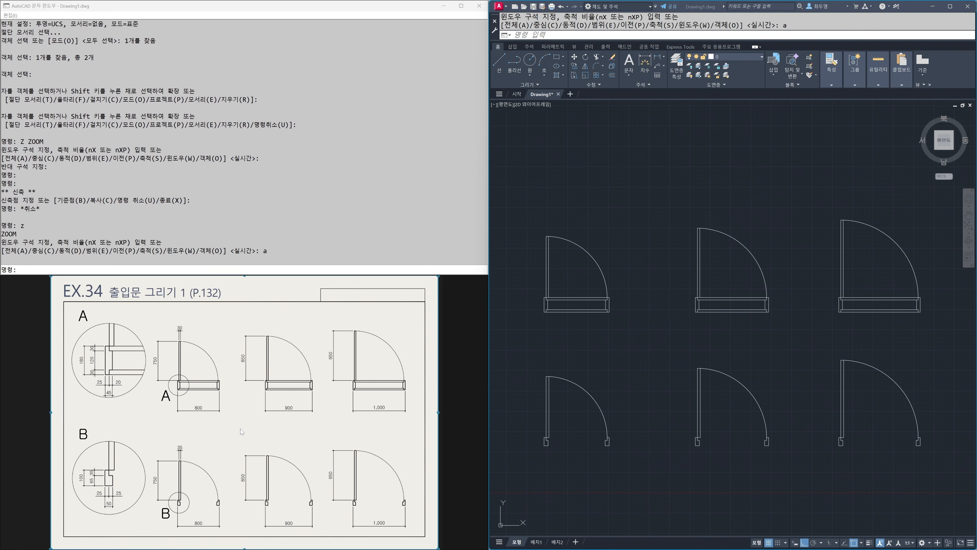
{"action": "left_click", "coordinate": [696, 484]}
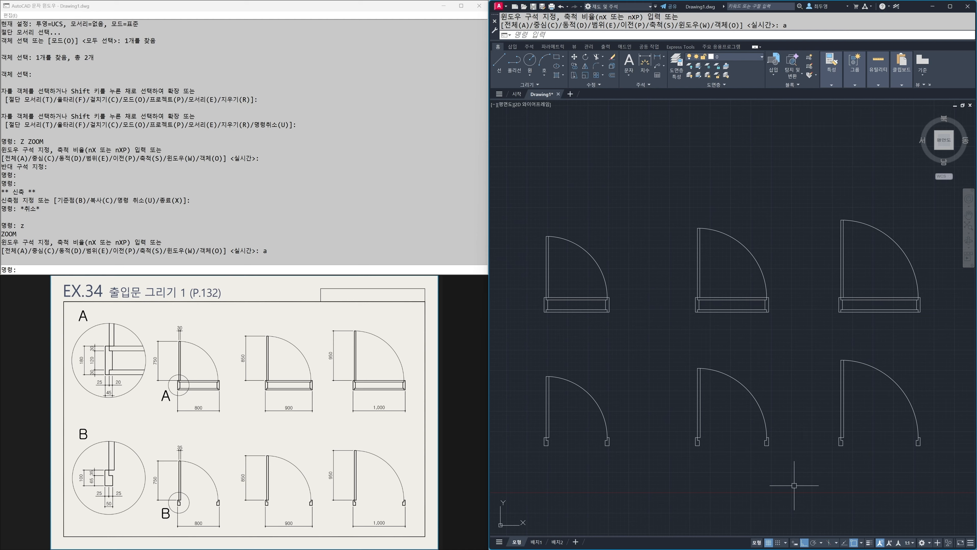